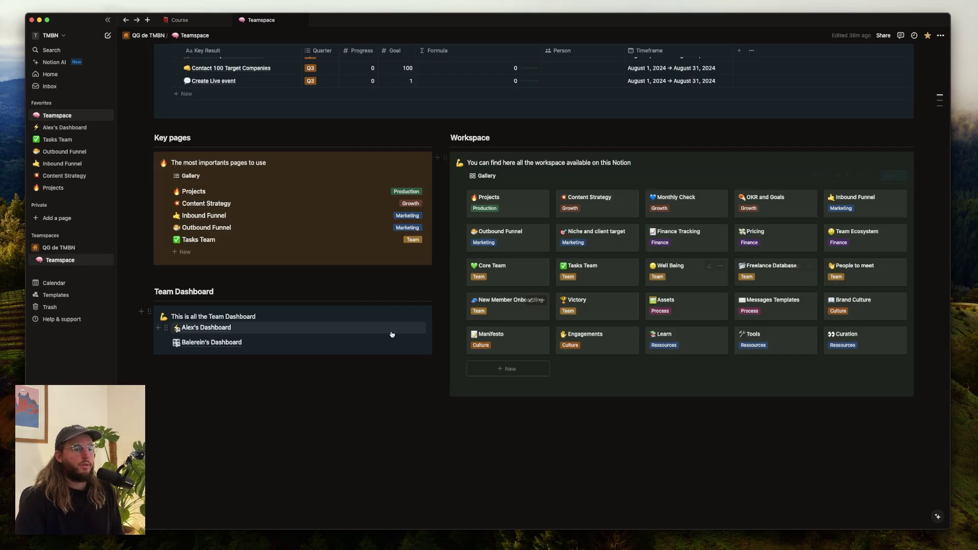
Open the Brand Culture page and highlight its Client and copywriting blocks (Headlines to About).
{"action": "left_click", "coordinate": [871, 308]}
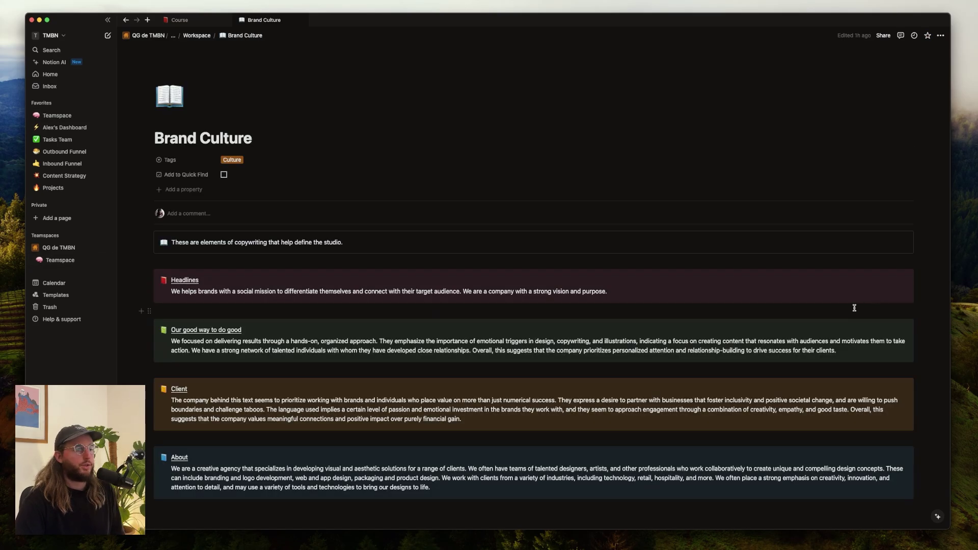
{"action": "scroll", "coordinate": [466, 383], "scroll_direction": "down", "scroll_amount": 2}
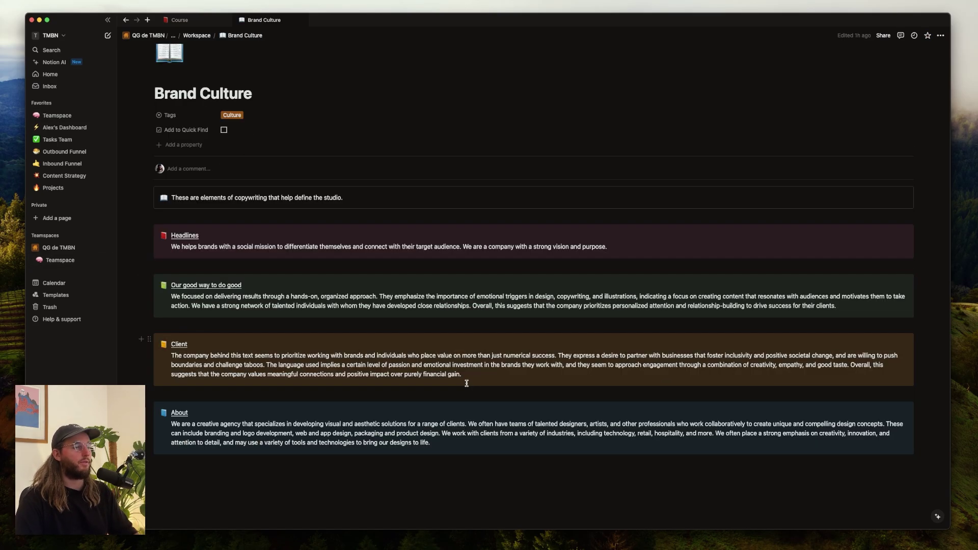
{"action": "left_click_drag", "start_coordinate": [477, 377], "coordinate": [202, 356]}
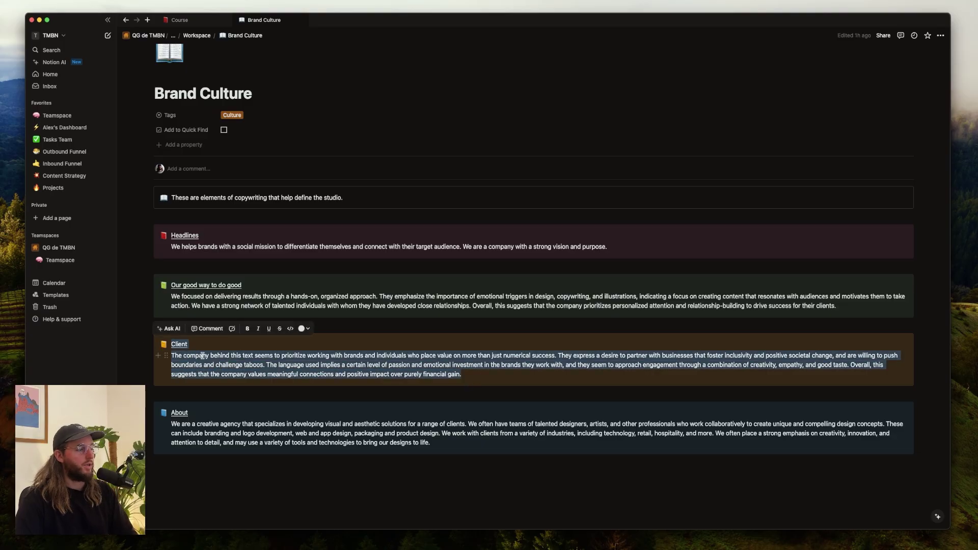
{"action": "left_click", "coordinate": [202, 356]}
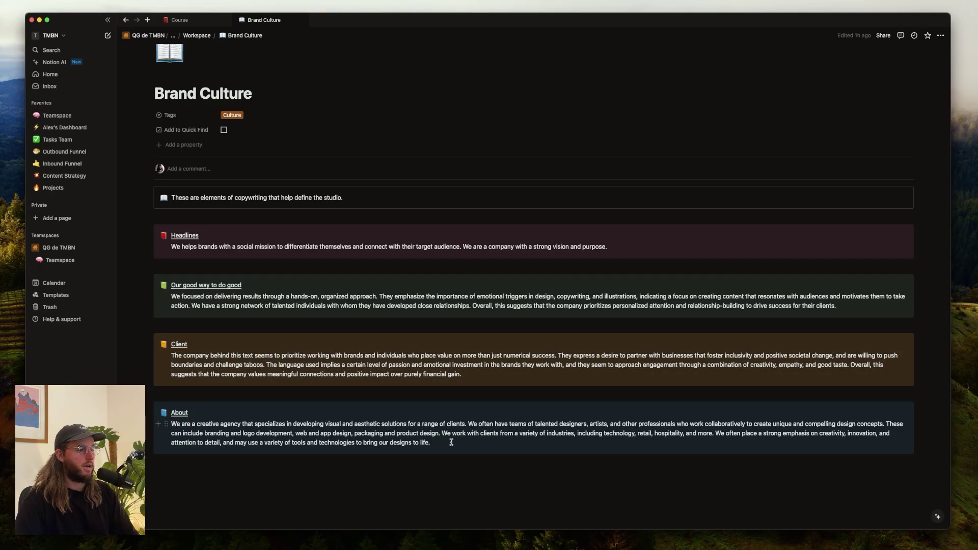
{"action": "left_click_drag", "start_coordinate": [451, 442], "coordinate": [188, 228]}
{"action": "left_click", "coordinate": [469, 459]}
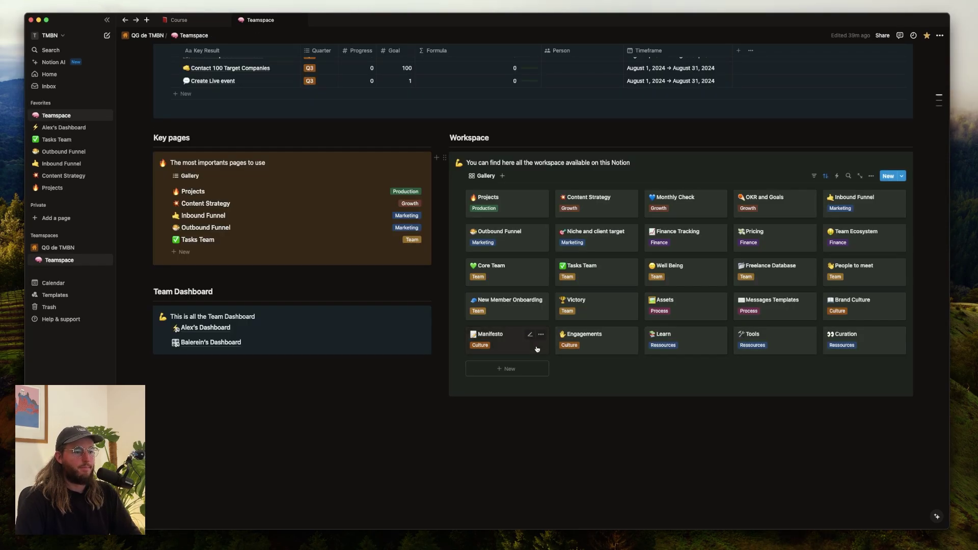
Open the Manifesto page and scroll through its numbered team principles.
{"action": "left_click", "coordinate": [537, 346]}
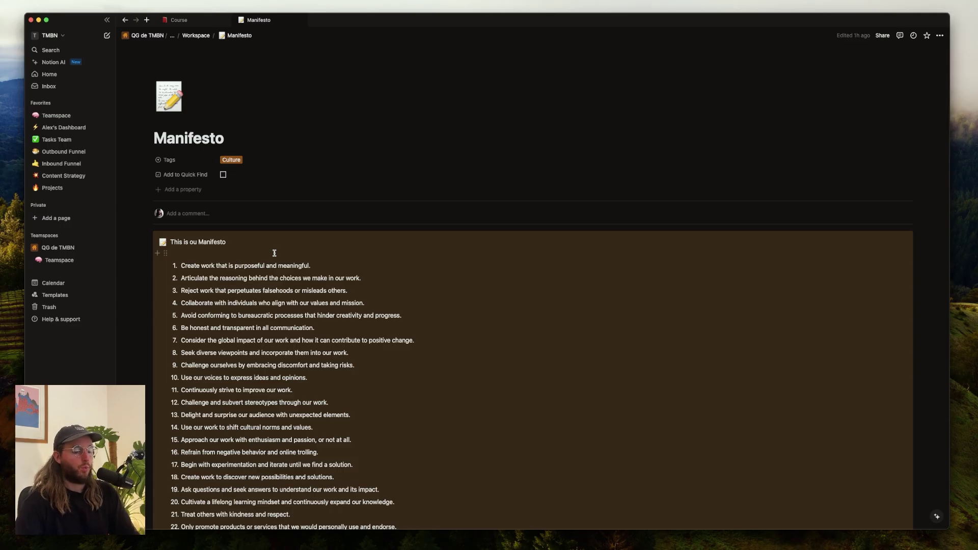
{"action": "scroll", "coordinate": [274, 255], "scroll_direction": "down", "scroll_amount": 3}
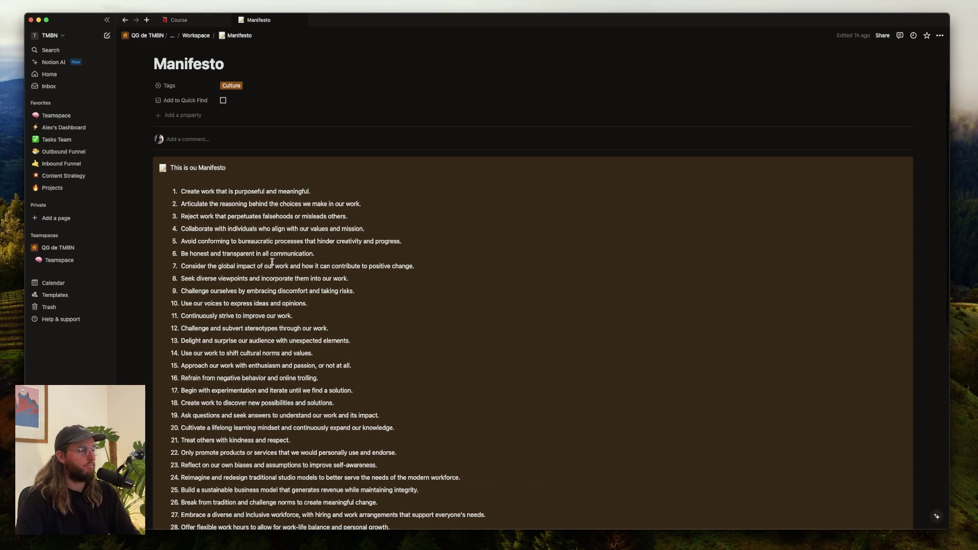
{"action": "left_click", "coordinate": [334, 190]}
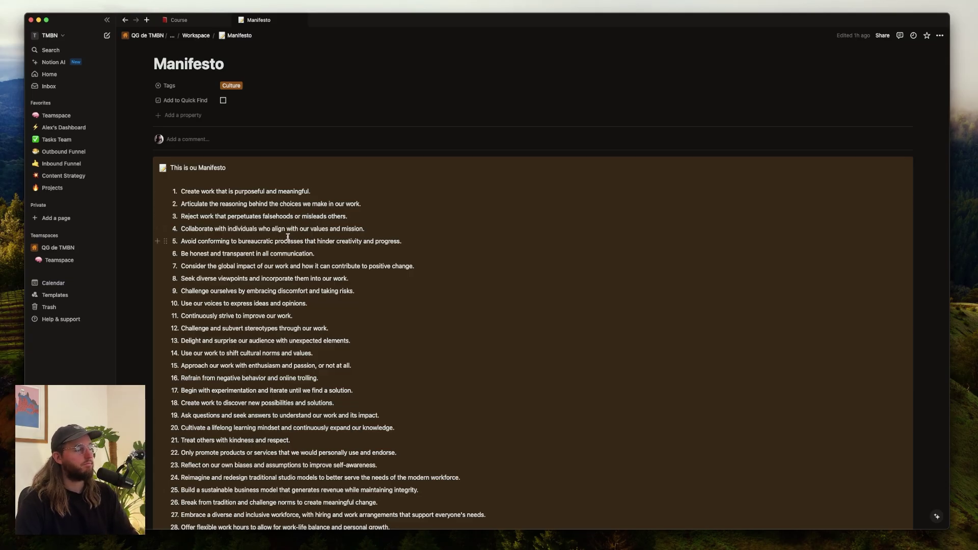
{"action": "scroll", "coordinate": [287, 237], "scroll_direction": "down", "scroll_amount": 1}
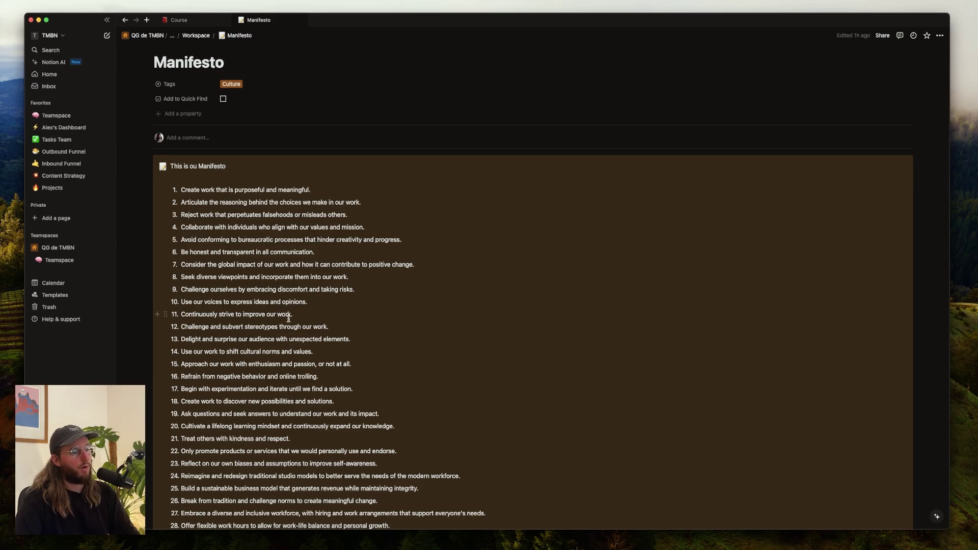
{"action": "scroll", "coordinate": [292, 318], "scroll_direction": "down", "scroll_amount": 2}
Highlight the words 'others' and 'respect' in principle 21, then scroll the rest of the list.
{"action": "double_click", "coordinate": [209, 399]}
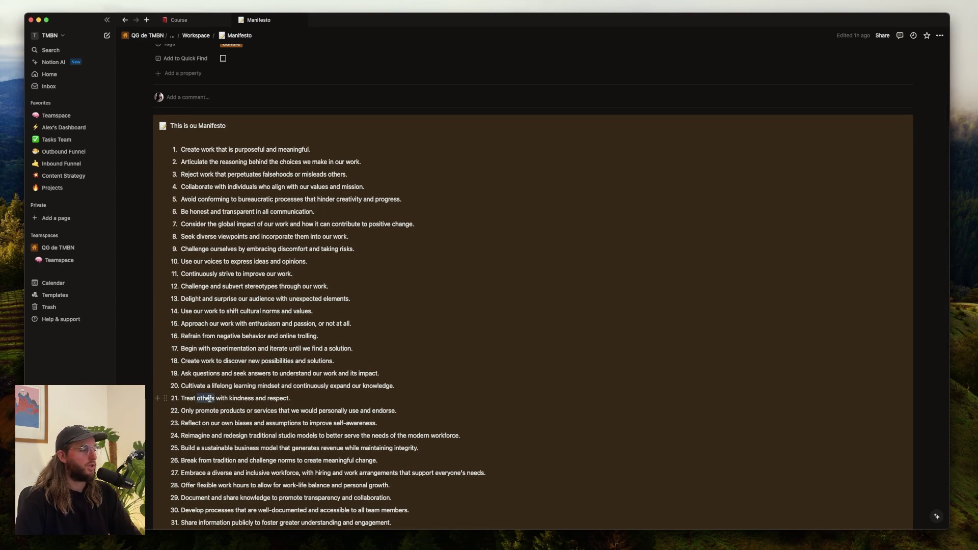
{"action": "double_click", "coordinate": [286, 399]}
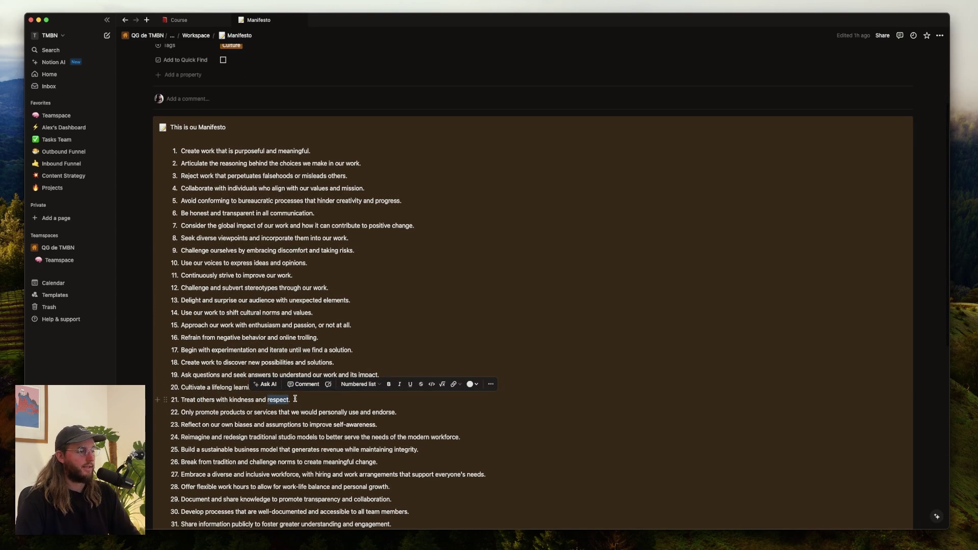
{"action": "left_click", "coordinate": [290, 399]}
{"action": "scroll", "coordinate": [306, 408], "scroll_direction": "down", "scroll_amount": 6}
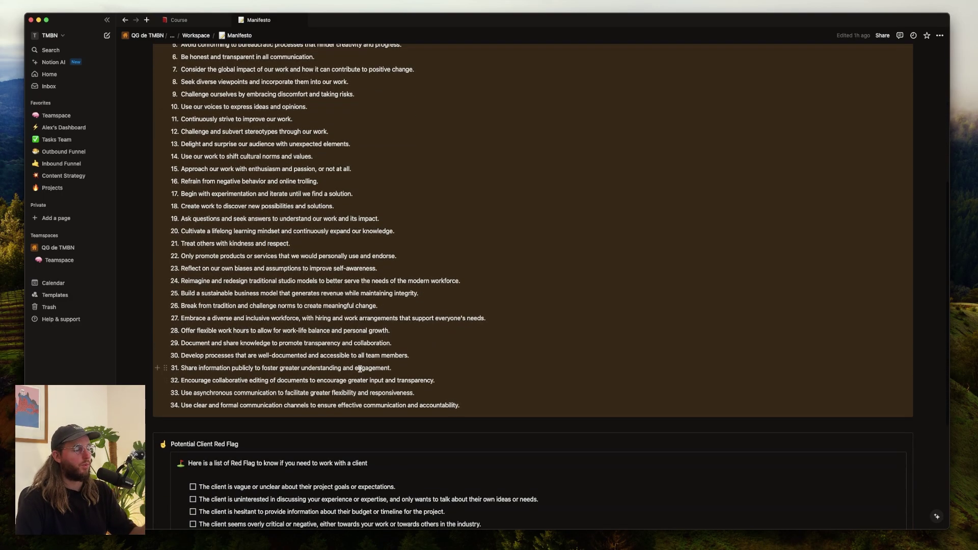
{"action": "scroll", "coordinate": [321, 417], "scroll_direction": "up", "scroll_amount": 4}
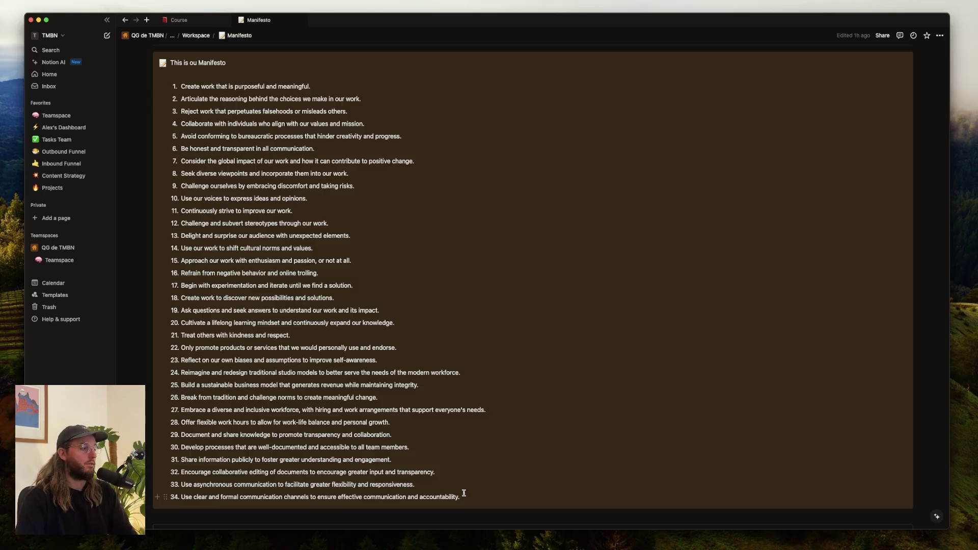
{"action": "scroll", "coordinate": [452, 474], "scroll_direction": "down", "scroll_amount": 2}
{"action": "scroll", "coordinate": [469, 460], "scroll_direction": "up", "scroll_amount": 2}
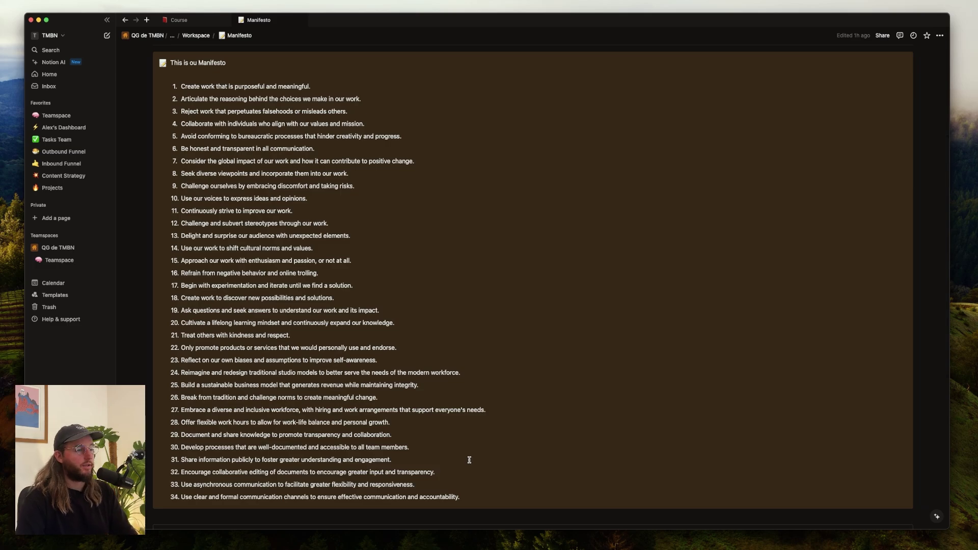
{"action": "left_click_drag", "start_coordinate": [456, 498], "coordinate": [387, 491]}
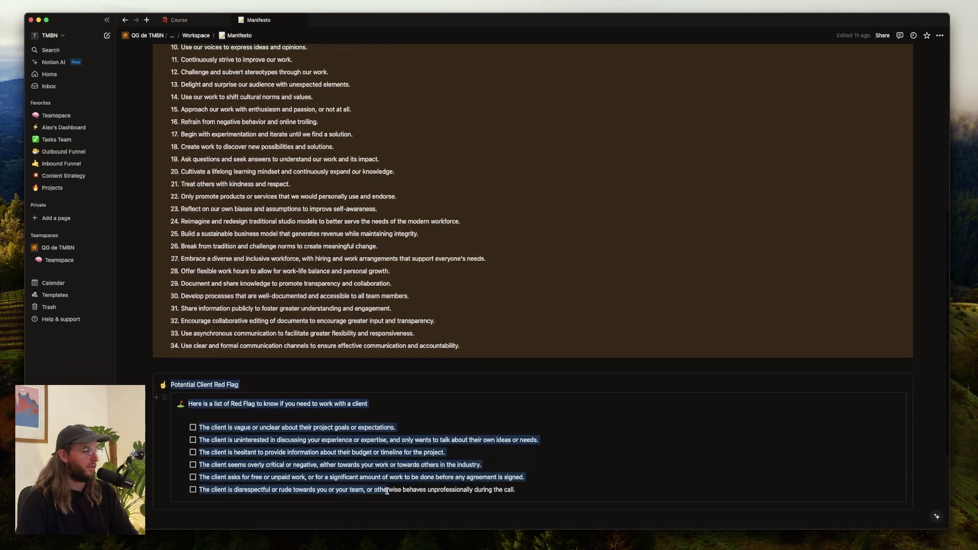
{"action": "scroll", "coordinate": [483, 423], "scroll_direction": "up", "scroll_amount": 4}
{"action": "left_click", "coordinate": [481, 424]}
{"action": "scroll", "coordinate": [481, 424], "scroll_direction": "up", "scroll_amount": 4}
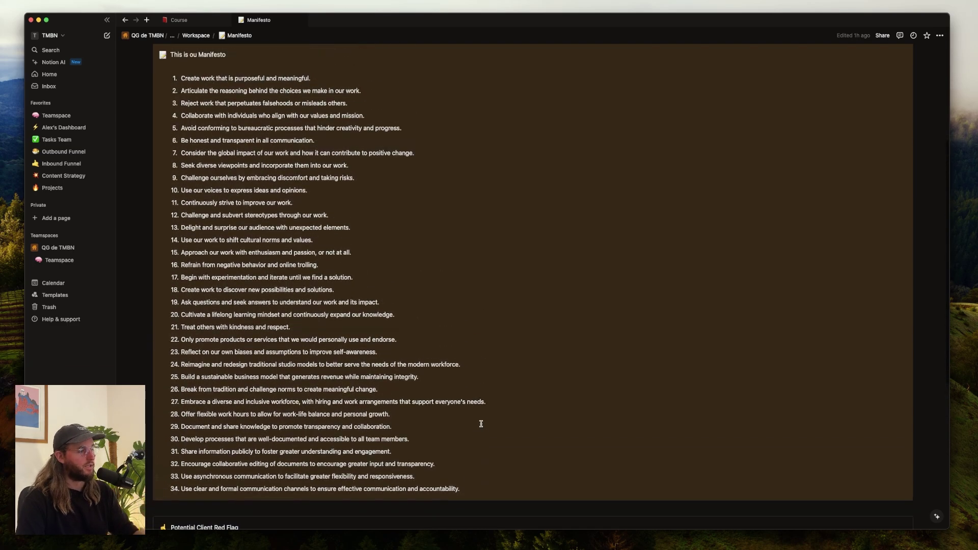
{"action": "scroll", "coordinate": [481, 424], "scroll_direction": "up", "scroll_amount": 2}
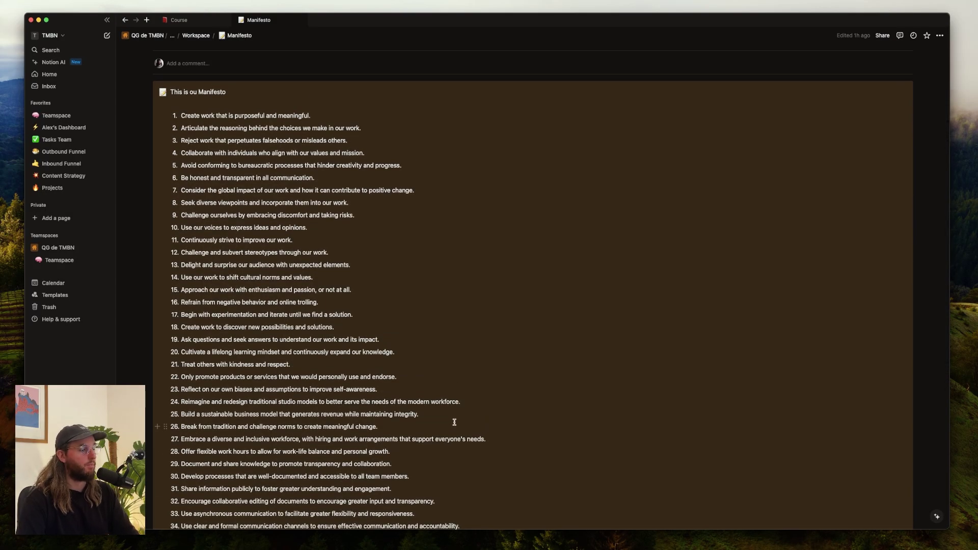
{"action": "scroll", "coordinate": [454, 422], "scroll_direction": "down", "scroll_amount": 10}
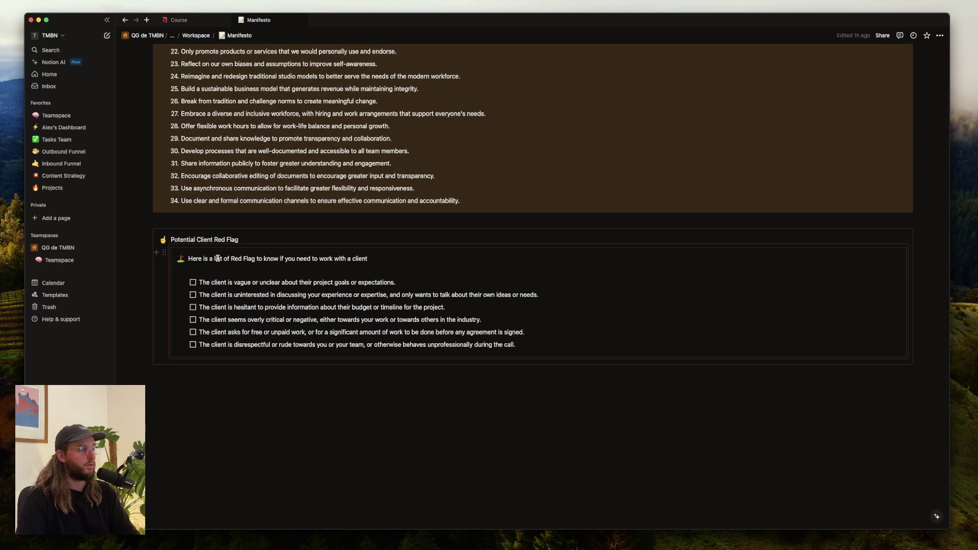
{"action": "left_click", "coordinate": [208, 274]}
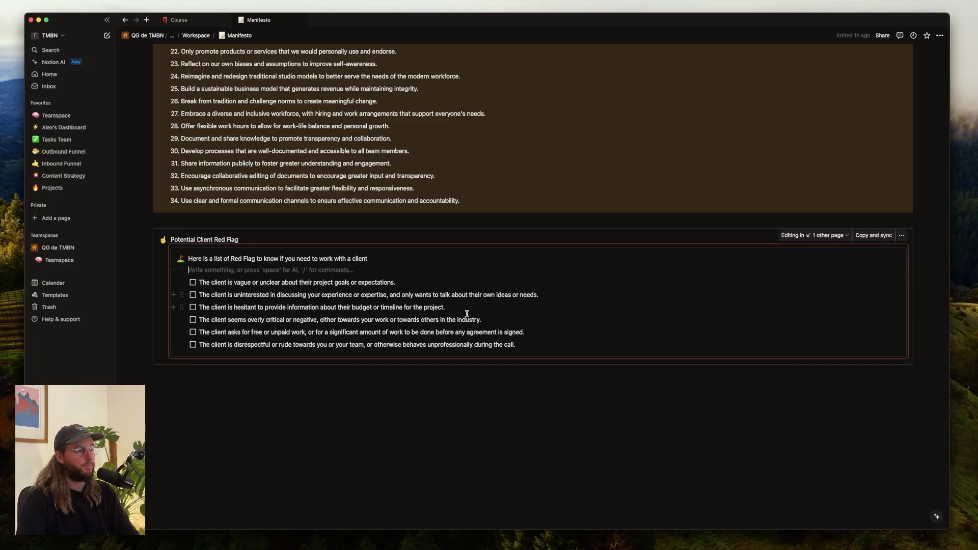
{"action": "scroll", "coordinate": [287, 294], "scroll_direction": "up", "scroll_amount": 1}
{"action": "scroll", "coordinate": [287, 294], "scroll_direction": "down", "scroll_amount": 1}
{"action": "scroll", "coordinate": [287, 293], "scroll_direction": "up", "scroll_amount": 3}
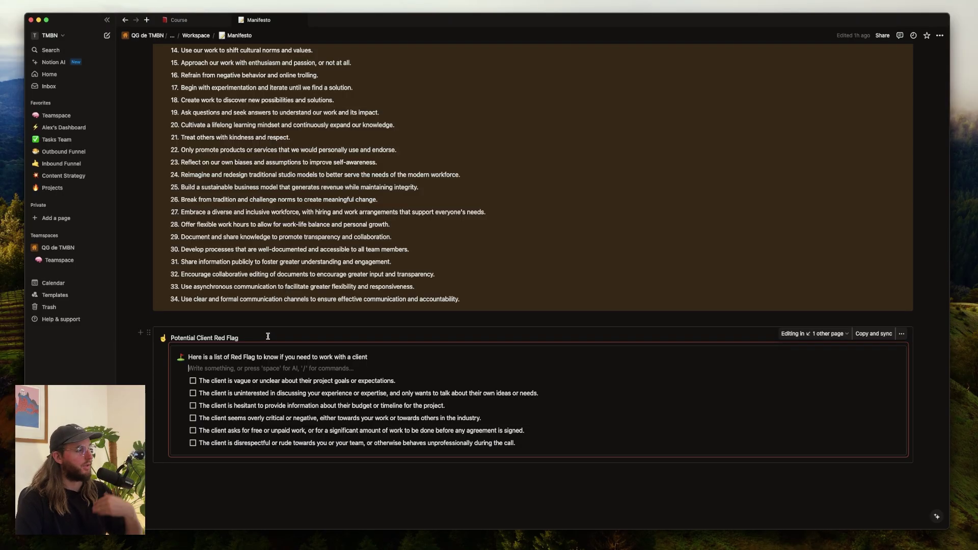
Add a new Carbon compensation row with Webflow as the client name.
{"action": "left_click", "coordinate": [359, 342]}
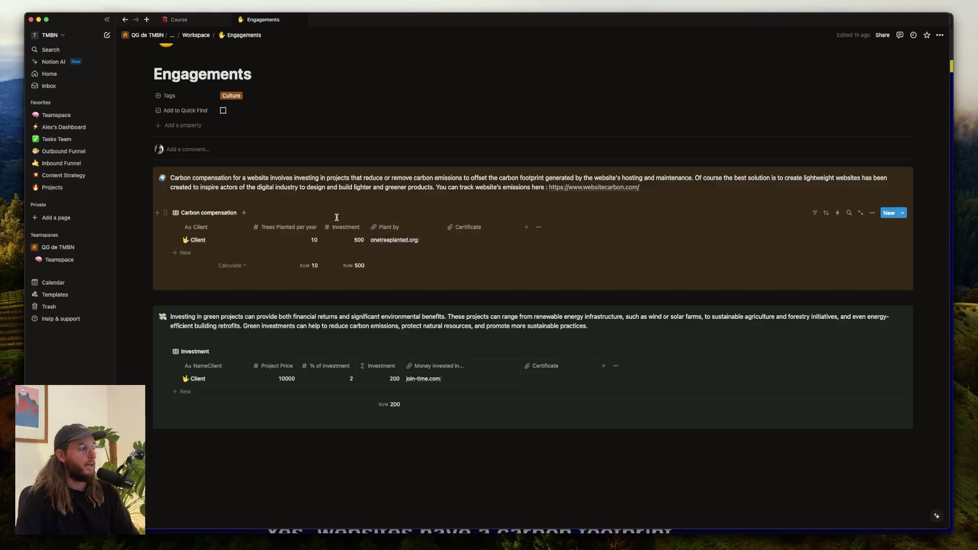
{"action": "scroll", "coordinate": [340, 212], "scroll_direction": "down", "scroll_amount": 1}
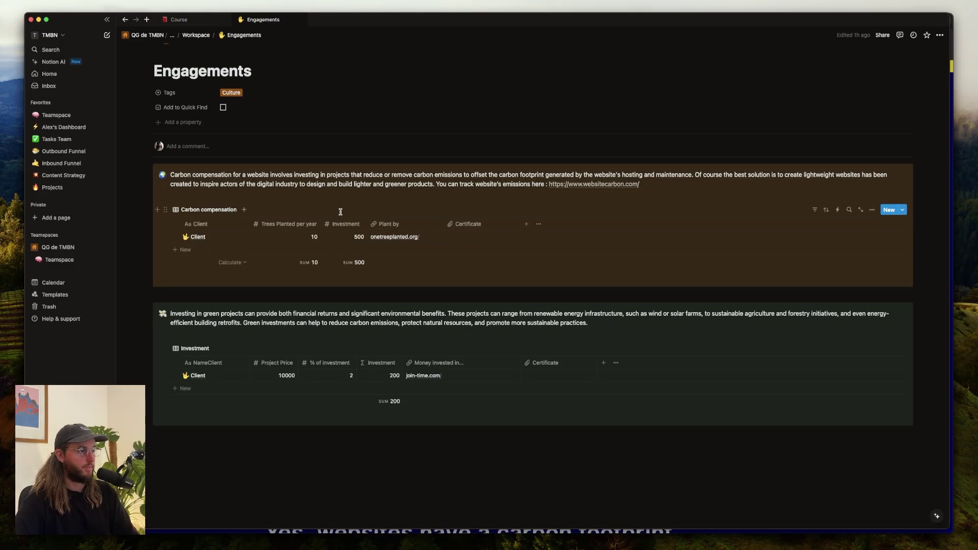
{"action": "left_click", "coordinate": [182, 250]}
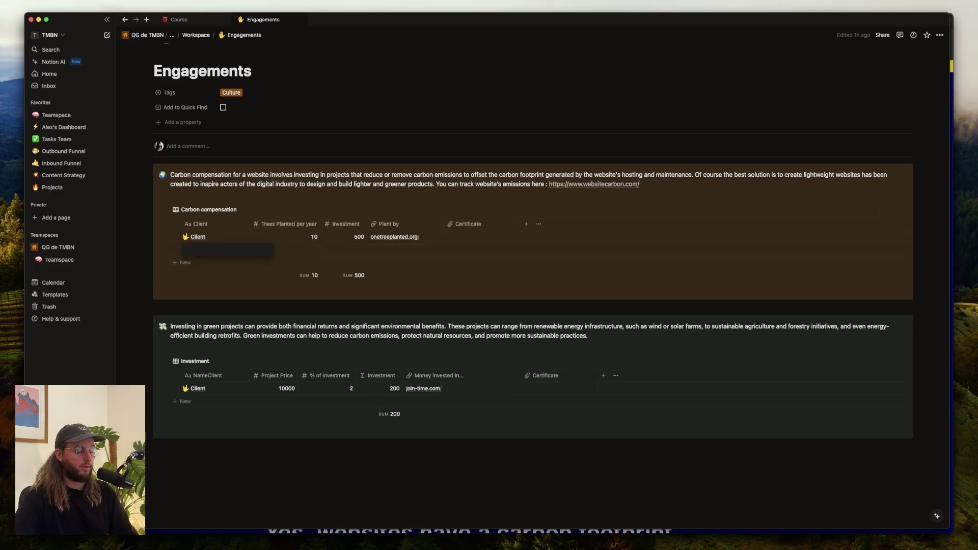
{"action": "type", "text": "Webflow"}
{"action": "key", "text": "Return"}
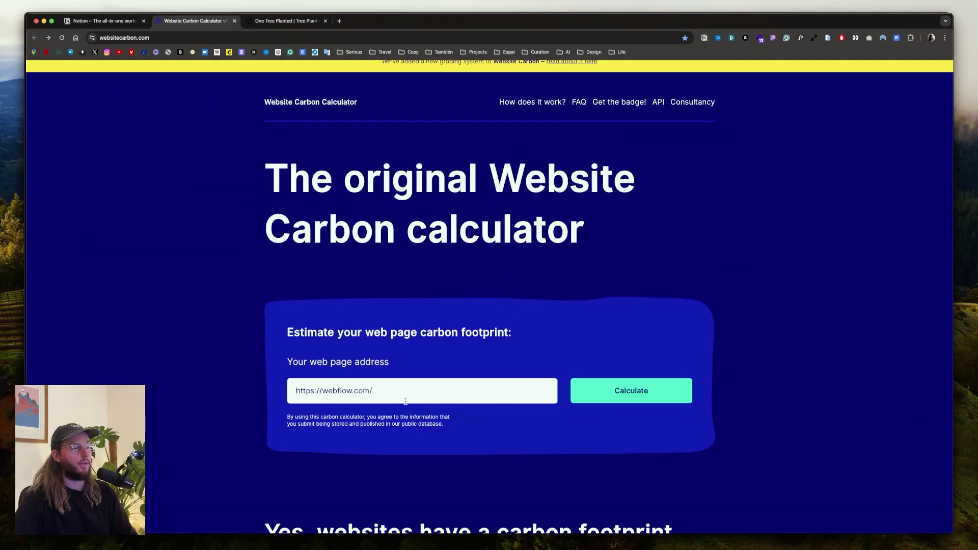
Calculate webflow.com's footprint and review its F rating, 1.46g CO2 per visit, and 9 trees.
{"action": "left_click", "coordinate": [628, 396]}
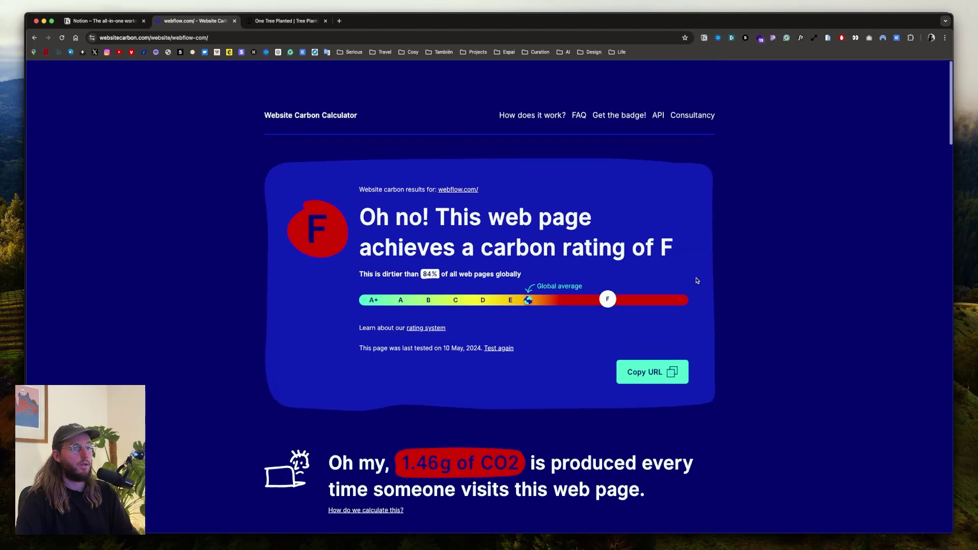
{"action": "scroll", "coordinate": [578, 293], "scroll_direction": "down", "scroll_amount": 15}
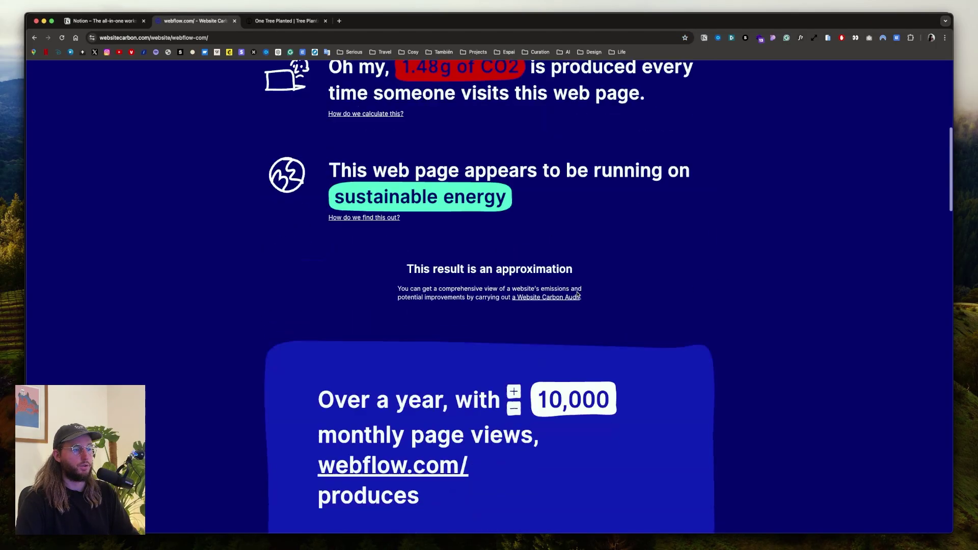
{"action": "scroll", "coordinate": [584, 284], "scroll_direction": "down", "scroll_amount": 5}
{"action": "scroll", "coordinate": [584, 284], "scroll_direction": "up", "scroll_amount": 2}
{"action": "left_click_drag", "start_coordinate": [495, 257], "coordinate": [622, 285]}
{"action": "left_click", "coordinate": [621, 284]}
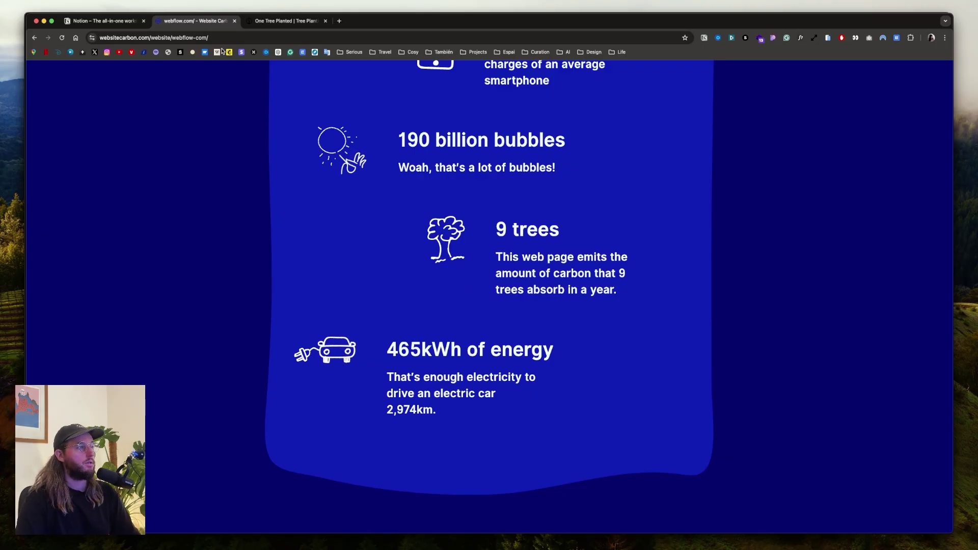
Enter 9 as Webflow's Trees Planted per year, leaving its Investment cell empty.
{"action": "key", "text": "super+Tab"}
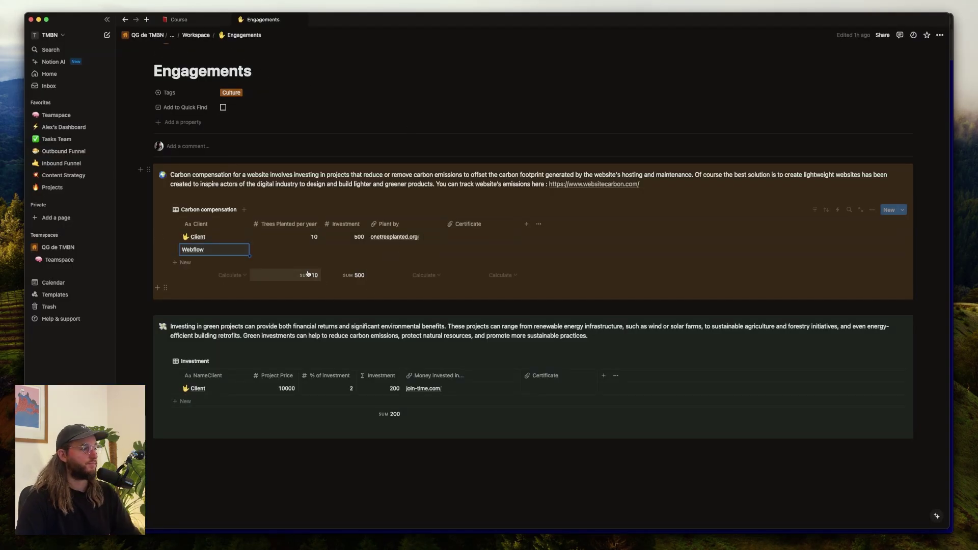
{"action": "left_click", "coordinate": [293, 248]}
{"action": "type", "text": "9"}
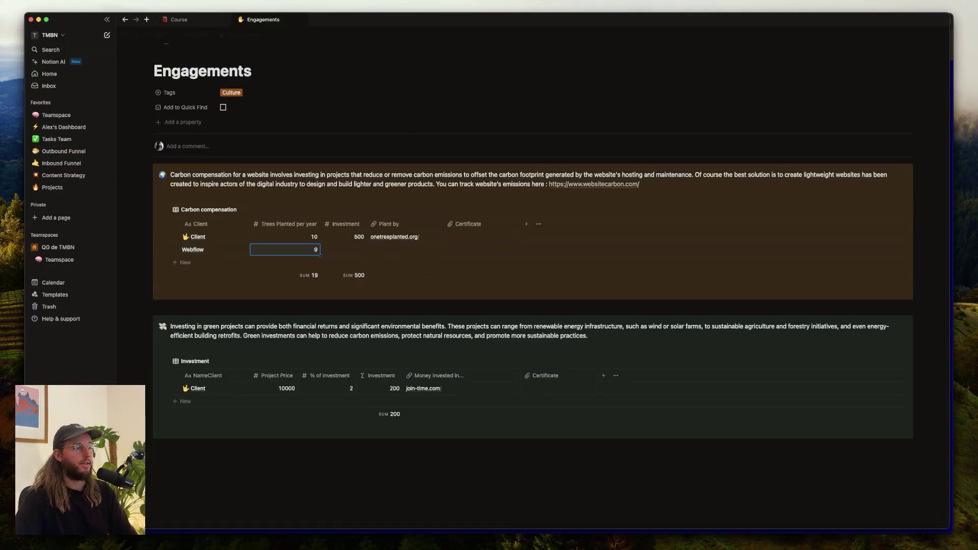
{"action": "left_click", "coordinate": [351, 250]}
{"action": "key", "text": "Escape"}
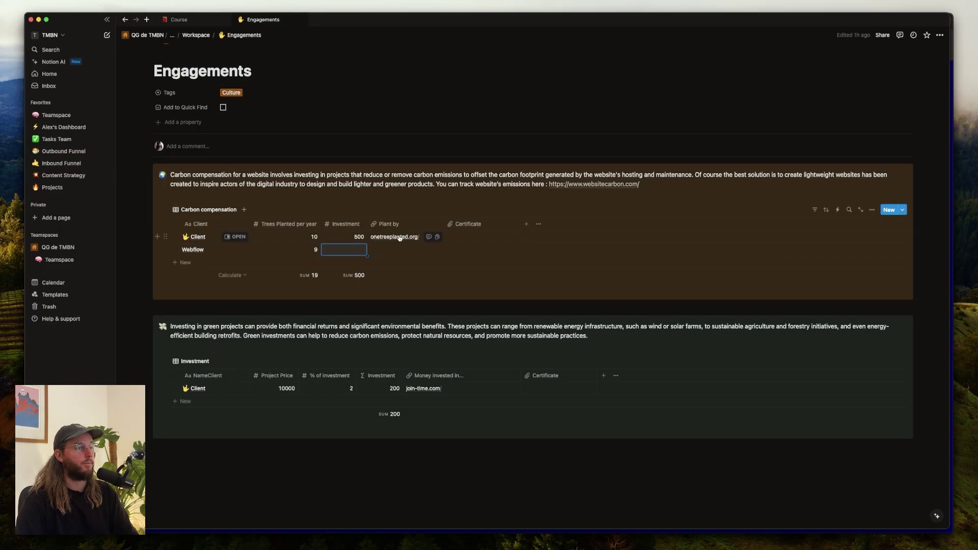
Visit the onetreeplanted.org link, then leave Webflow's Investment and certificate cells empty.
{"action": "left_click", "coordinate": [396, 239]}
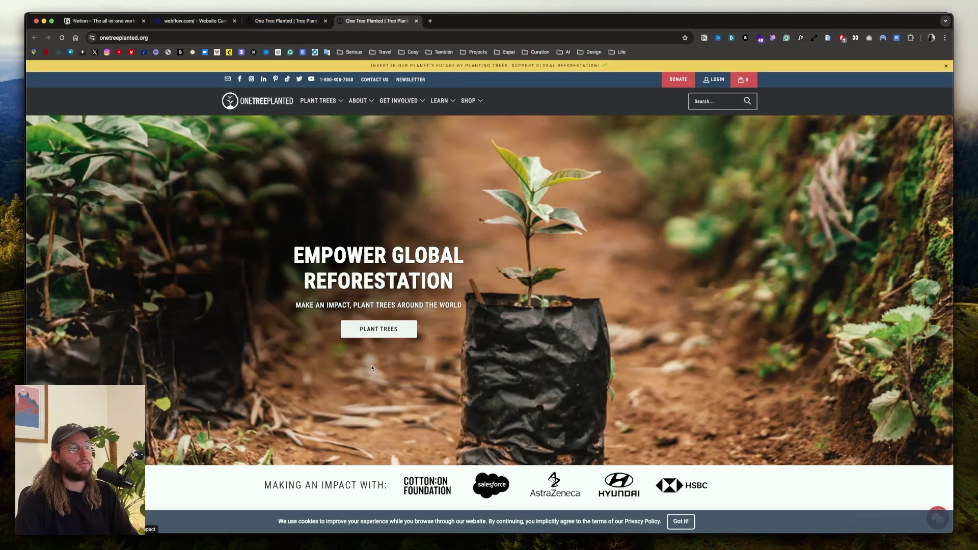
{"action": "mouse_move", "coordinate": [439, 101]}
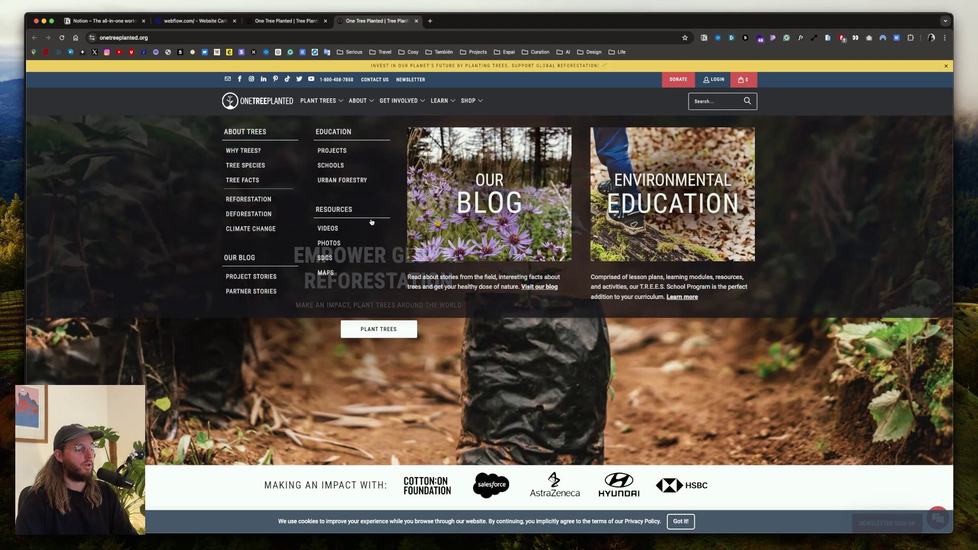
{"action": "key", "text": "super+Tab"}
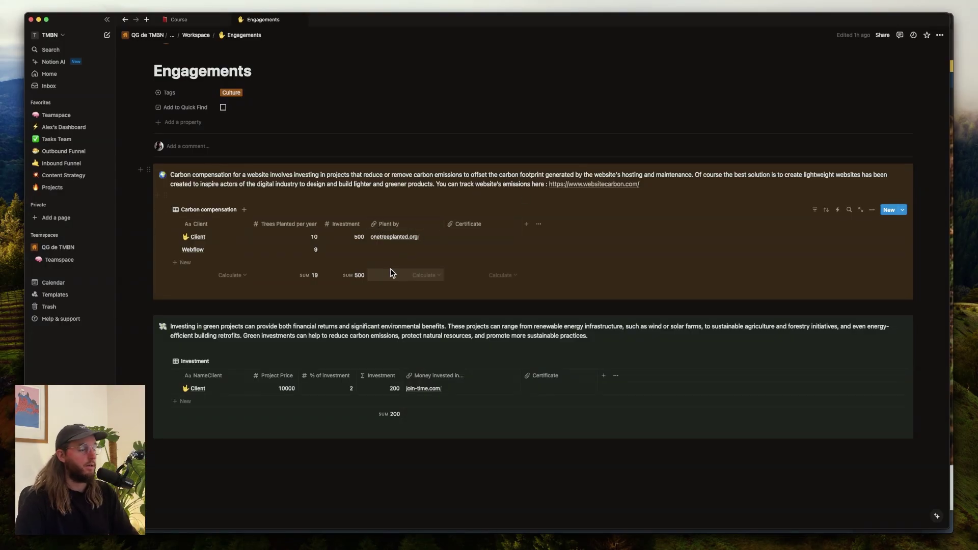
{"action": "left_click", "coordinate": [338, 250]}
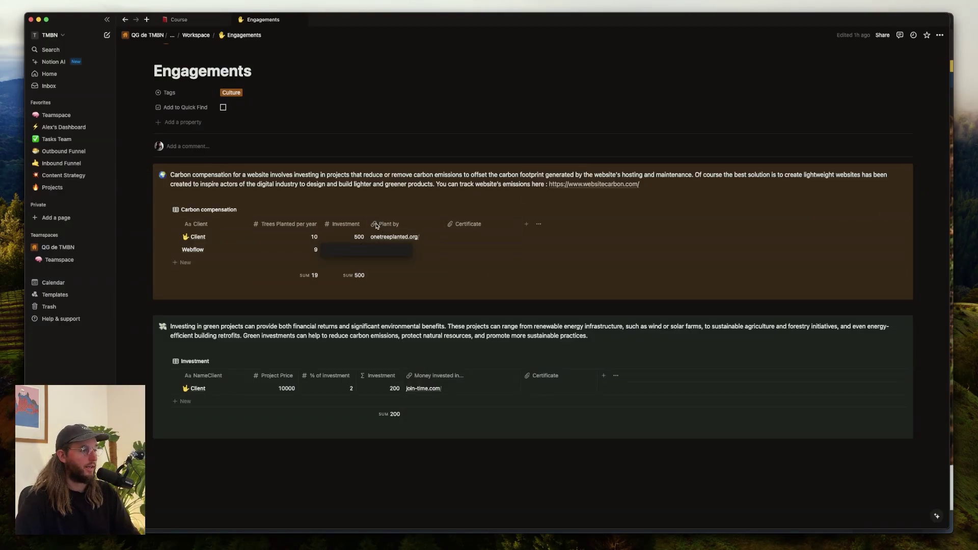
{"action": "key", "text": "Escape"}
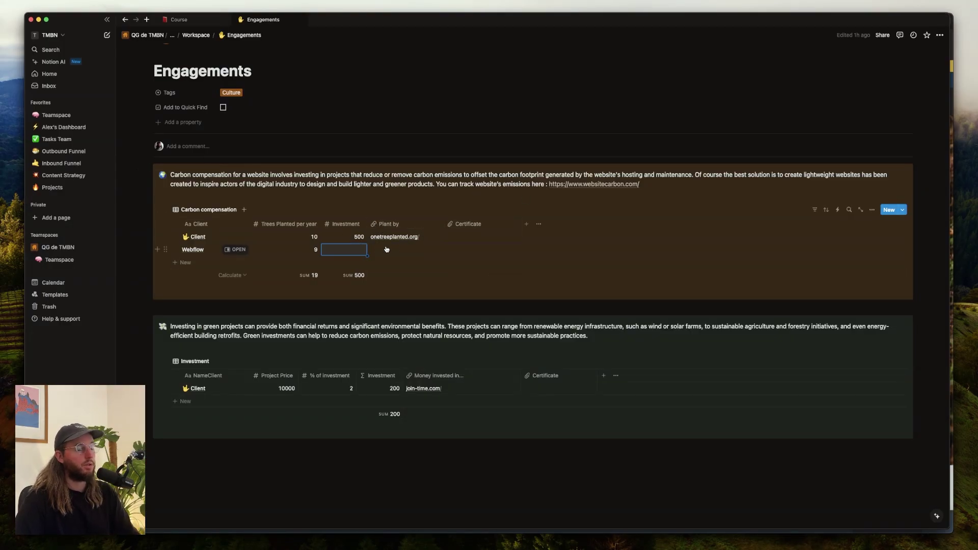
{"action": "left_click", "coordinate": [474, 248]}
{"action": "key", "text": "Escape"}
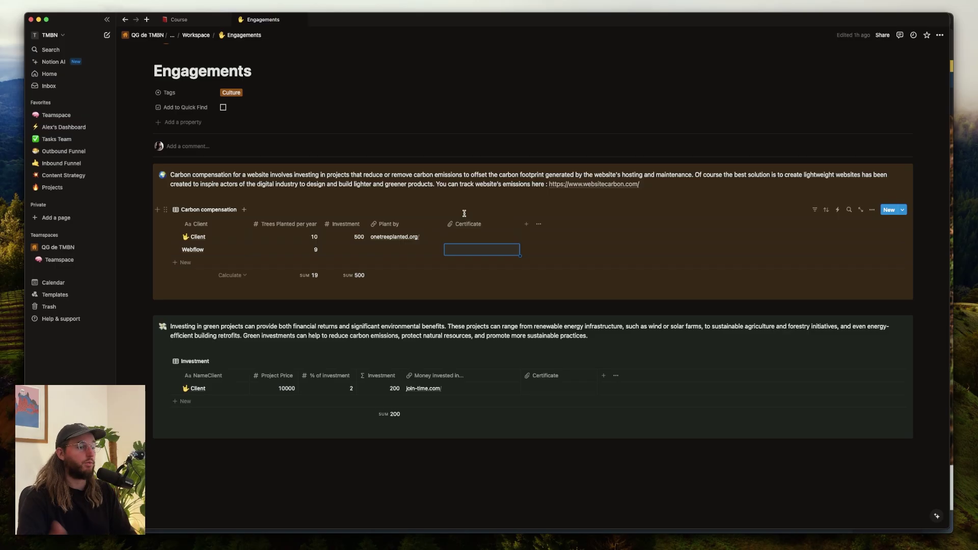
Open the Investment table's join-time.com link in the browser.
{"action": "scroll", "coordinate": [331, 275], "scroll_direction": "down", "scroll_amount": 2}
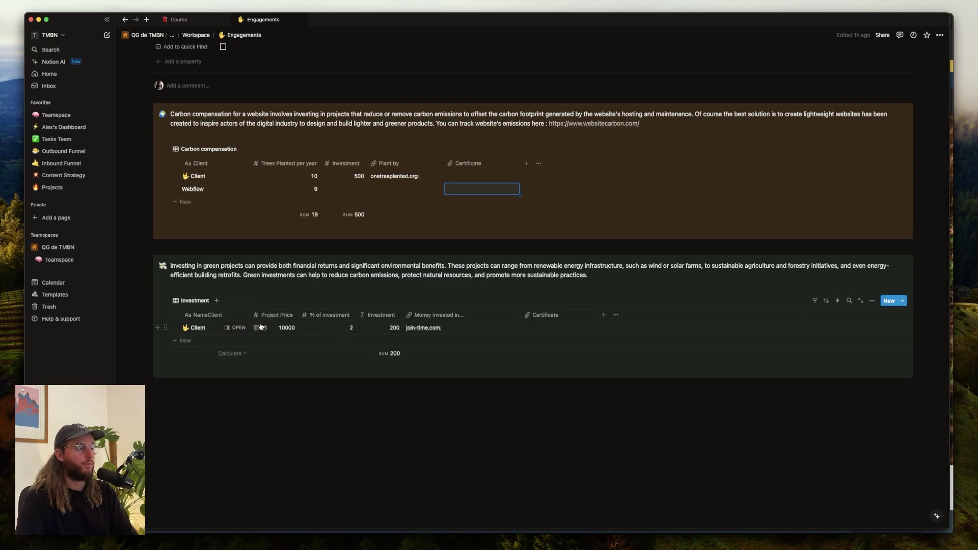
{"action": "left_click", "coordinate": [285, 327]}
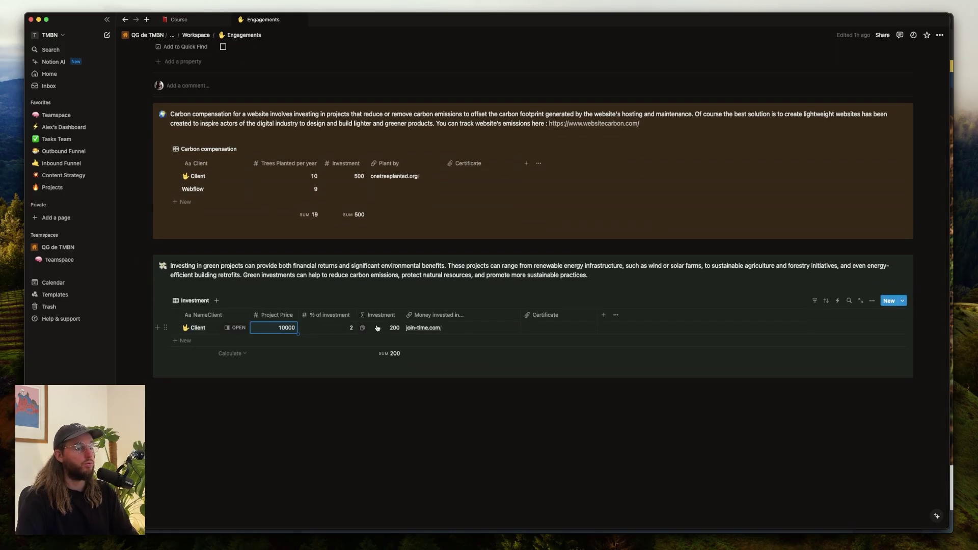
{"action": "left_click", "coordinate": [437, 328]}
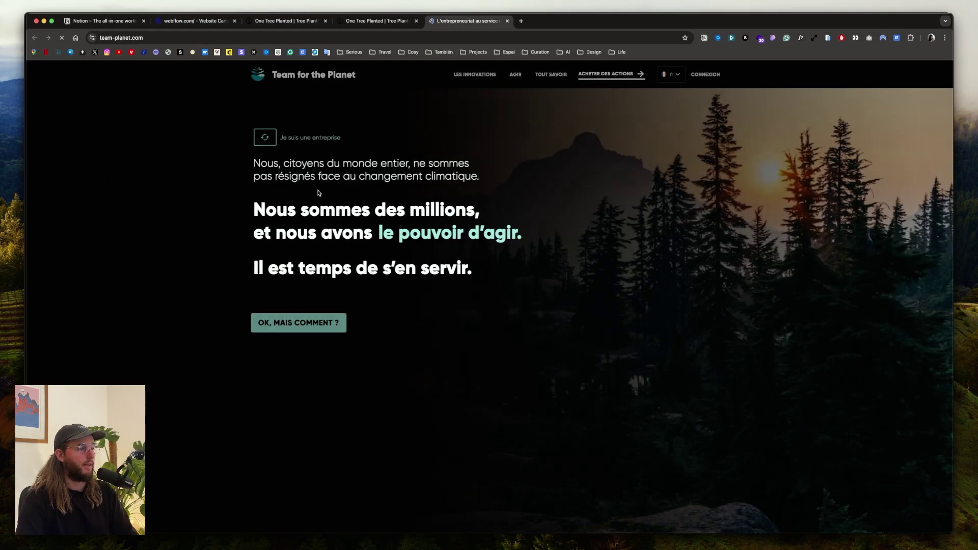
Look over team-planet.com, close that tab and switch back to Notion's Engagements page.
{"action": "scroll", "coordinate": [651, 219], "scroll_direction": "down", "scroll_amount": 4}
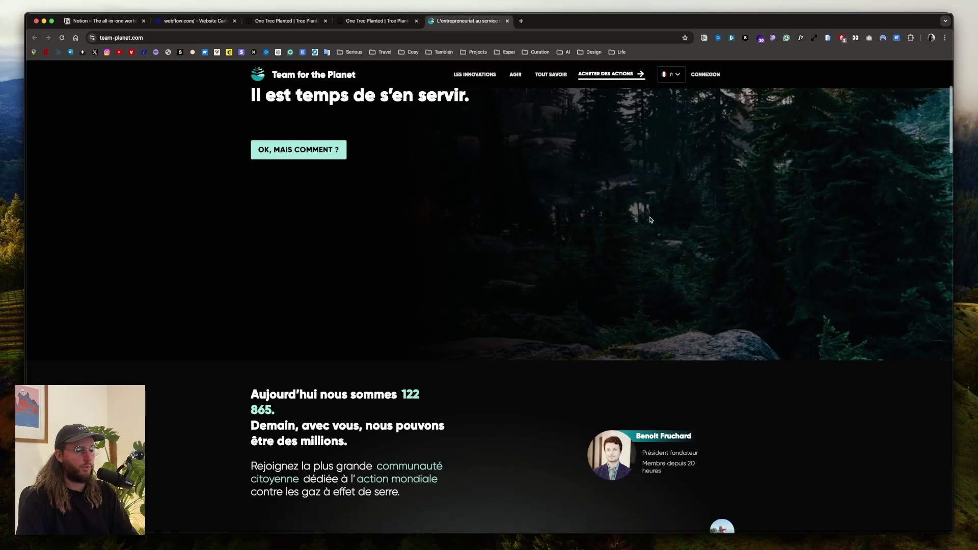
{"action": "scroll", "coordinate": [650, 220], "scroll_direction": "down", "scroll_amount": 5}
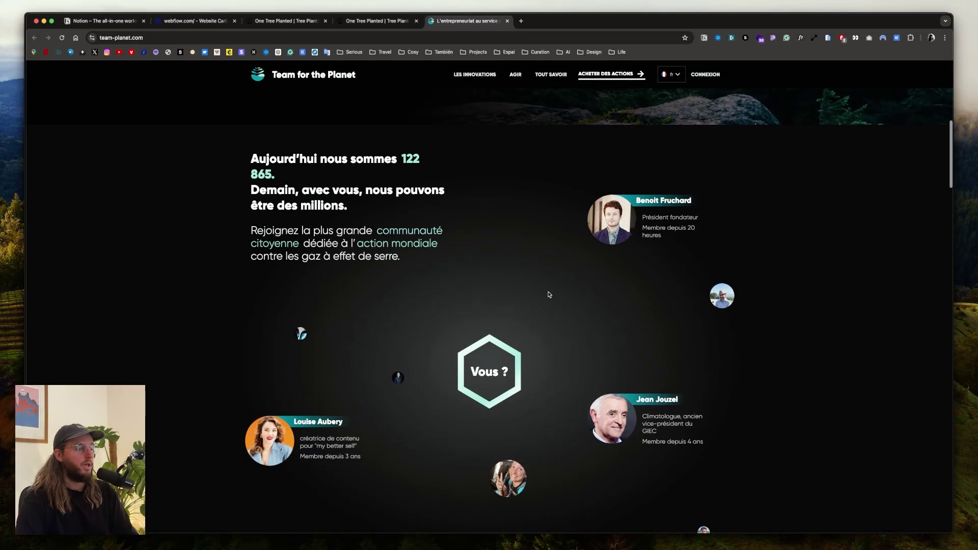
{"action": "scroll", "coordinate": [390, 256], "scroll_direction": "up", "scroll_amount": 10}
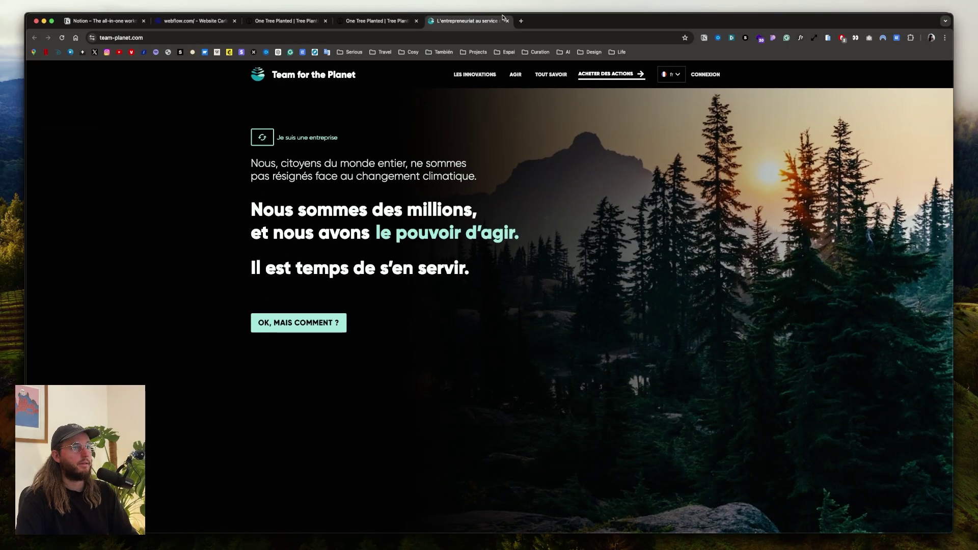
{"action": "left_click", "coordinate": [506, 21]}
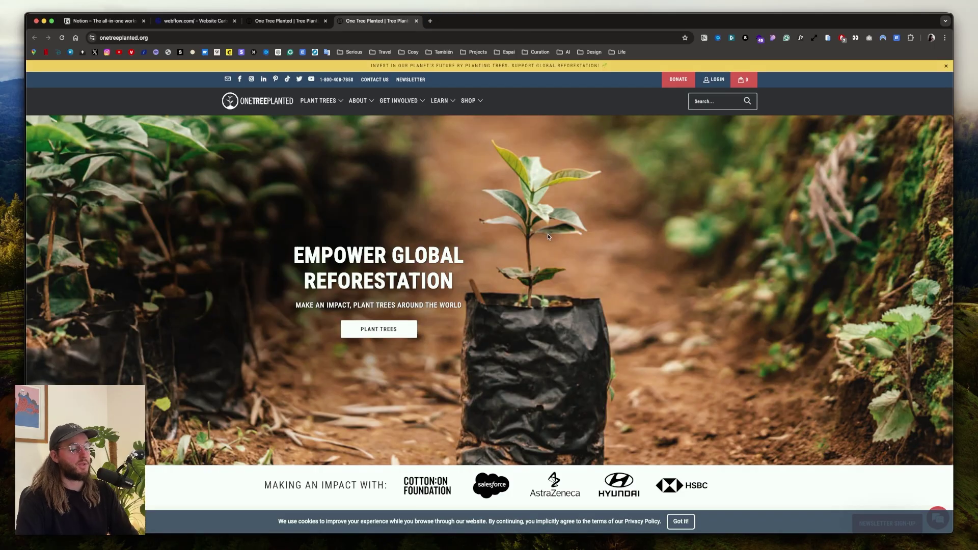
{"action": "key", "text": "super+Tab"}
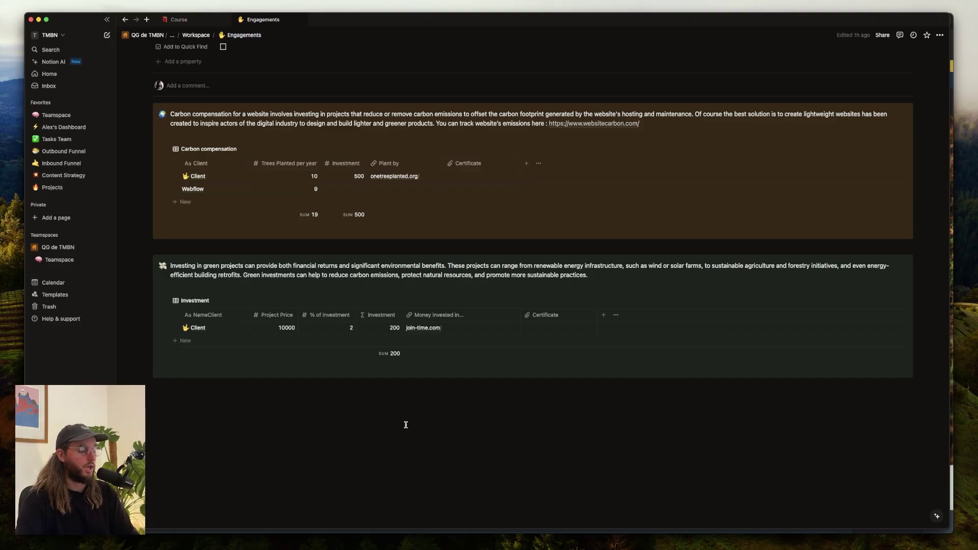
Visit the Learn page from the Teamspace gallery and come back.
{"action": "key", "text": "super+bracketleft"}
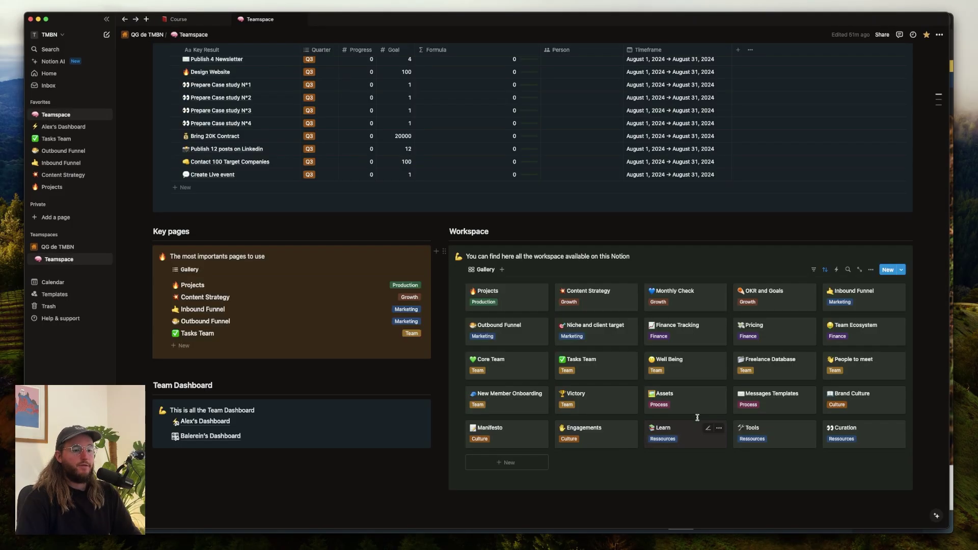
{"action": "left_click", "coordinate": [698, 441]}
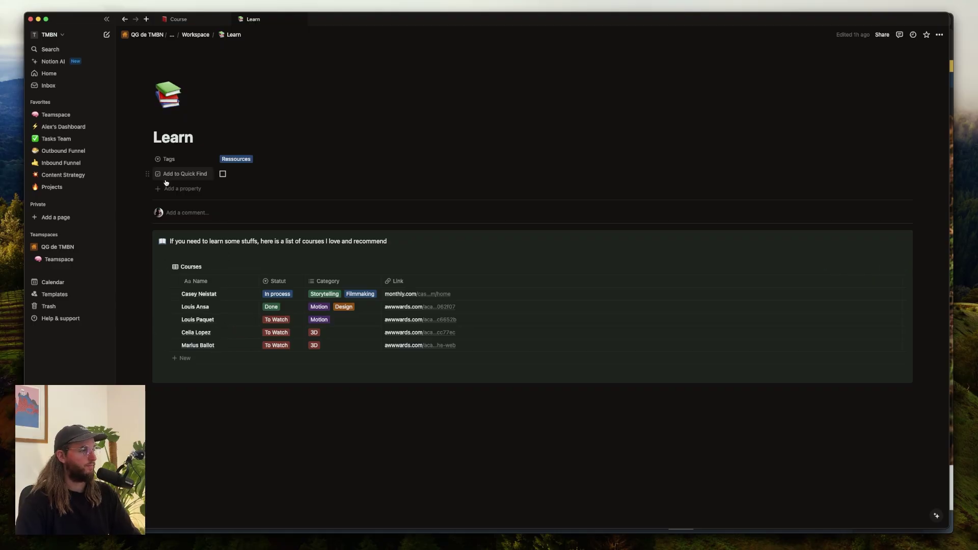
{"action": "key", "text": "super+bracketleft"}
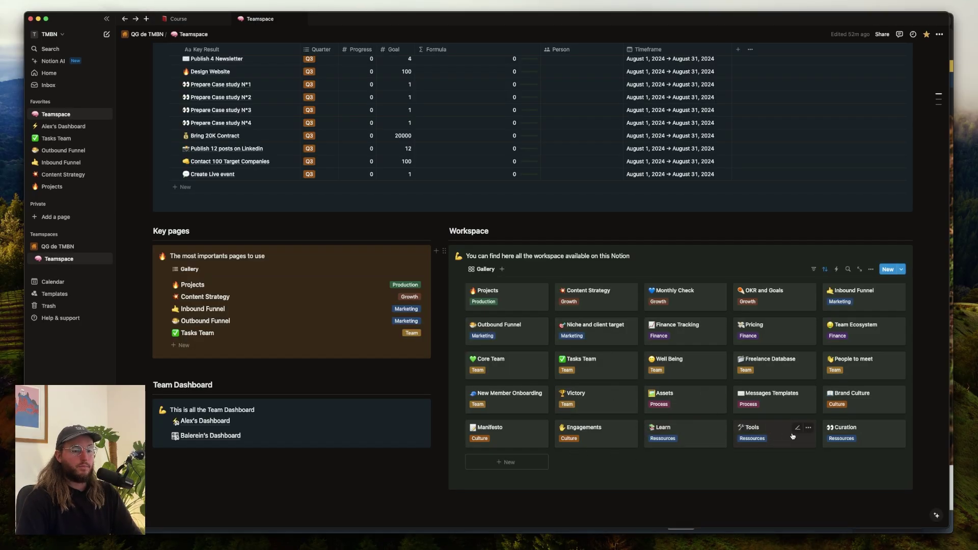
Browse the Tools page's table of 47 tools, then return to Teamspace.
{"action": "left_click", "coordinate": [786, 439]}
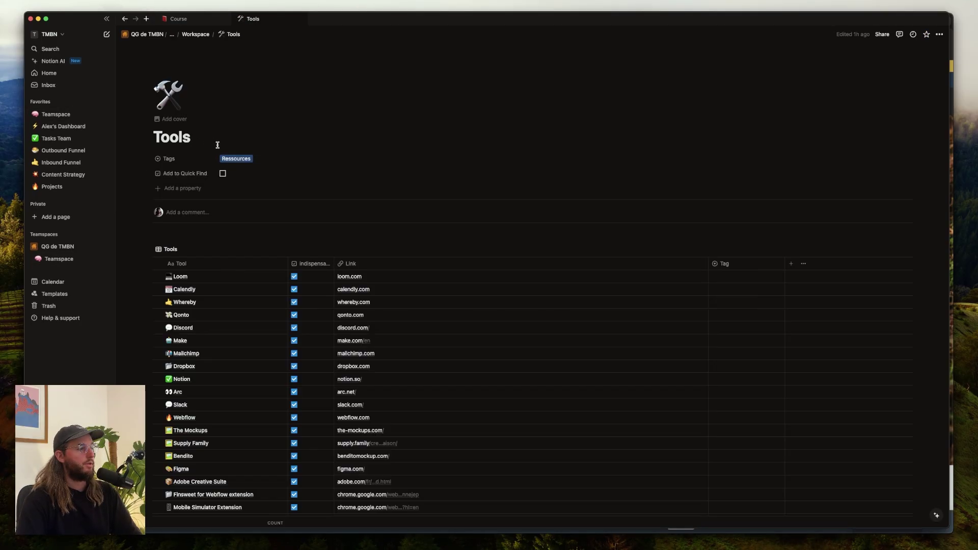
{"action": "scroll", "coordinate": [380, 212], "scroll_direction": "down", "scroll_amount": 10}
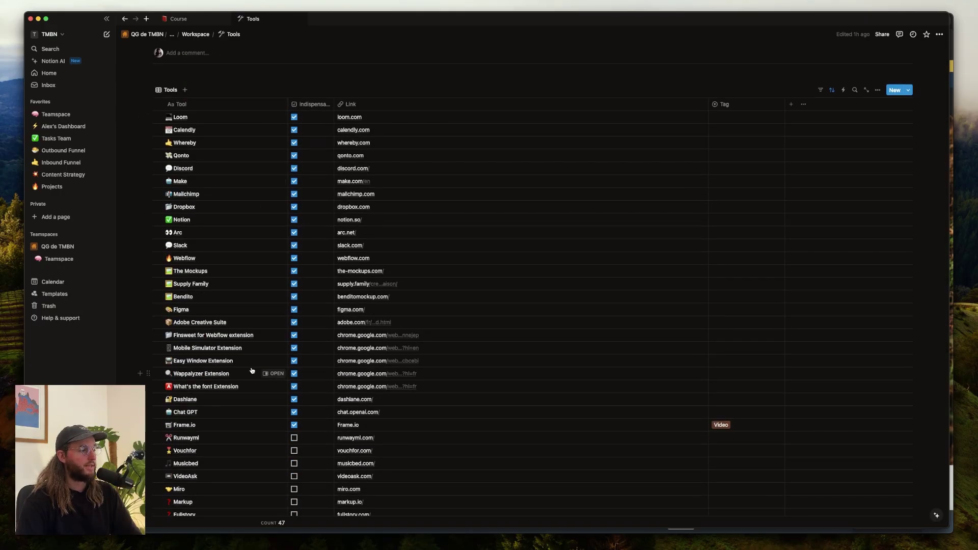
{"action": "scroll", "coordinate": [255, 275], "scroll_direction": "down", "scroll_amount": 3}
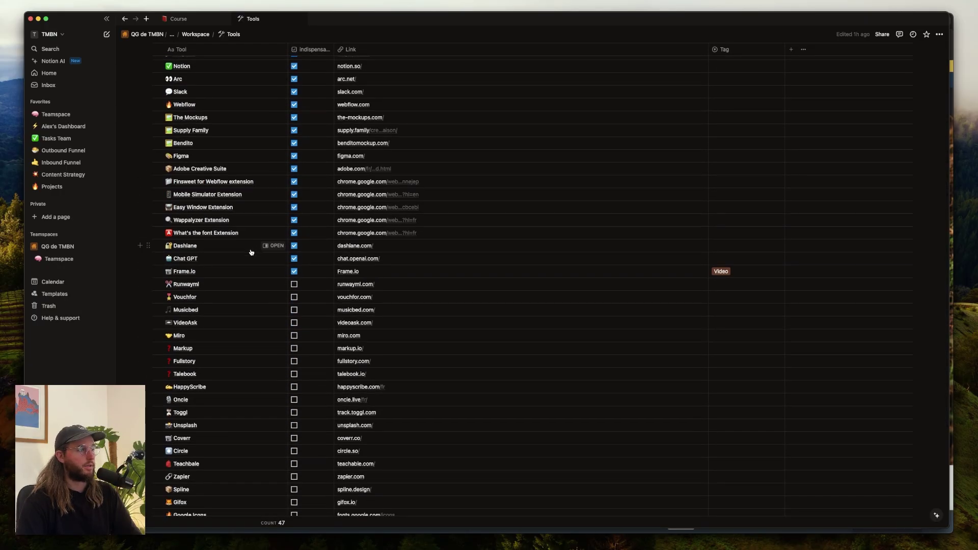
{"action": "scroll", "coordinate": [251, 252], "scroll_direction": "up", "scroll_amount": 12}
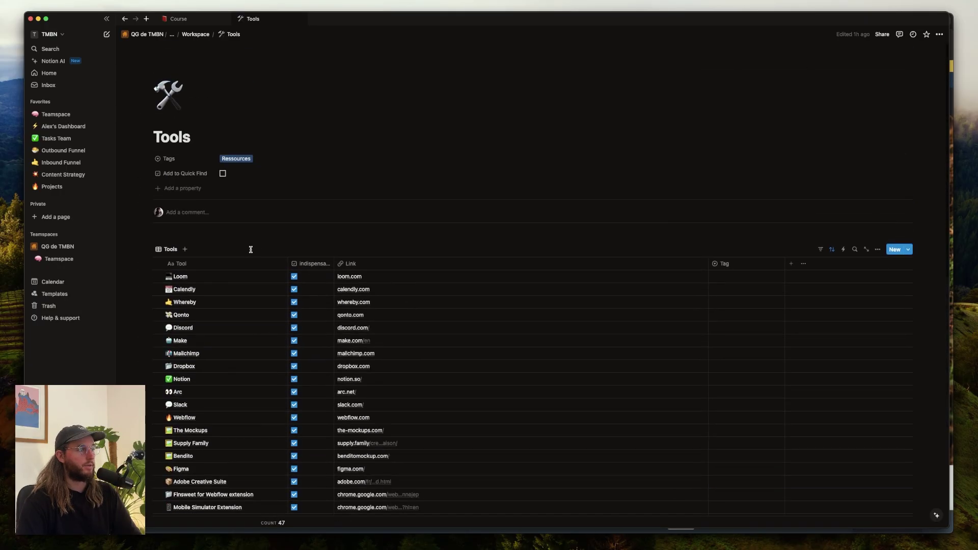
{"action": "left_click", "coordinate": [151, 250]}
{"action": "key", "text": "Escape"}
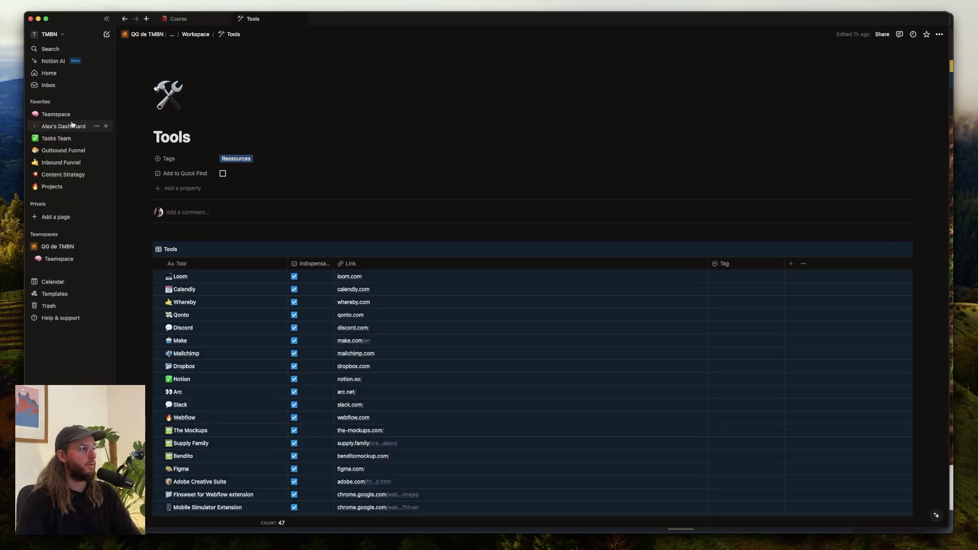
{"action": "left_click", "coordinate": [72, 126]}
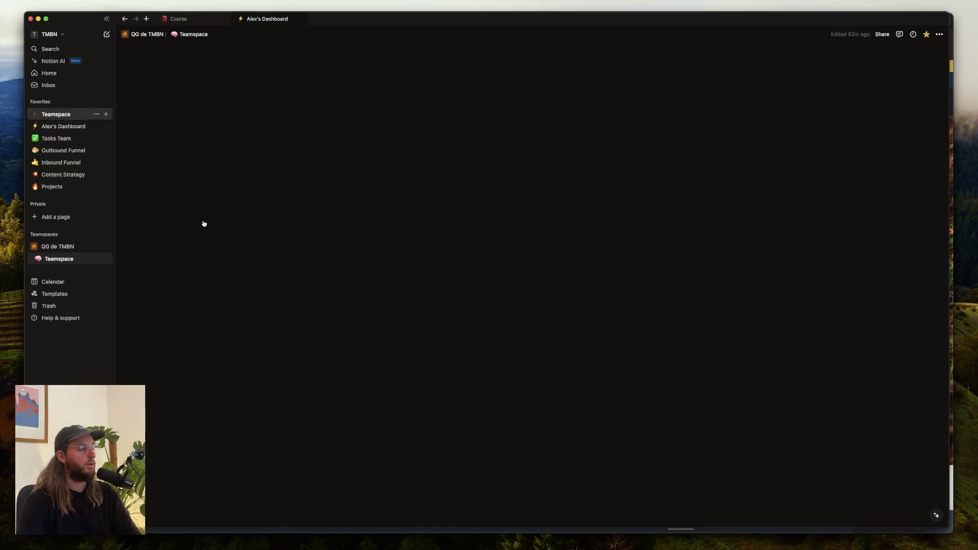
{"action": "scroll", "coordinate": [566, 408], "scroll_direction": "down", "scroll_amount": 5}
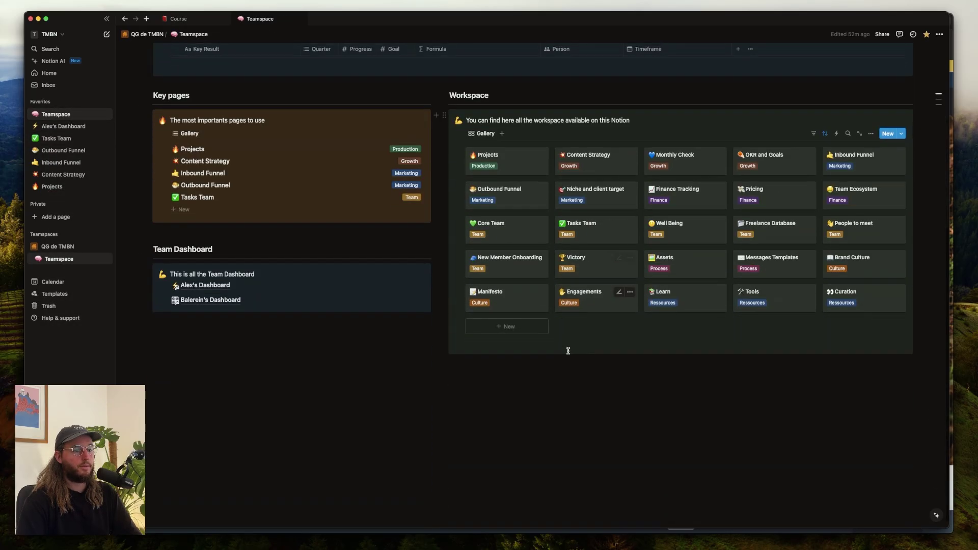
On New Member Onboarding, insert an inline /table view linked to the Tools List database.
{"action": "left_click", "coordinate": [510, 274]}
{"action": "scroll", "coordinate": [509, 306], "scroll_direction": "down", "scroll_amount": 15}
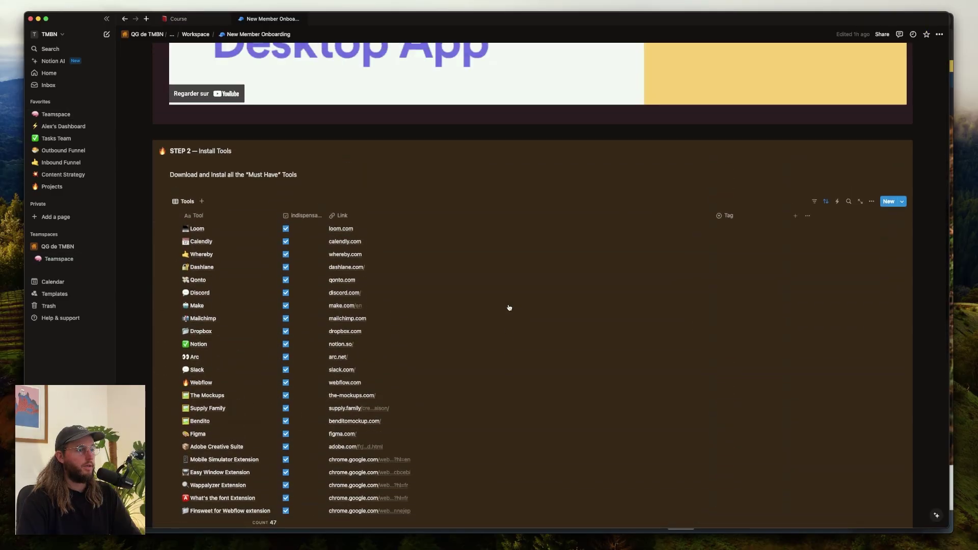
{"action": "scroll", "coordinate": [509, 308], "scroll_direction": "up", "scroll_amount": 1}
{"action": "left_click", "coordinate": [204, 200]}
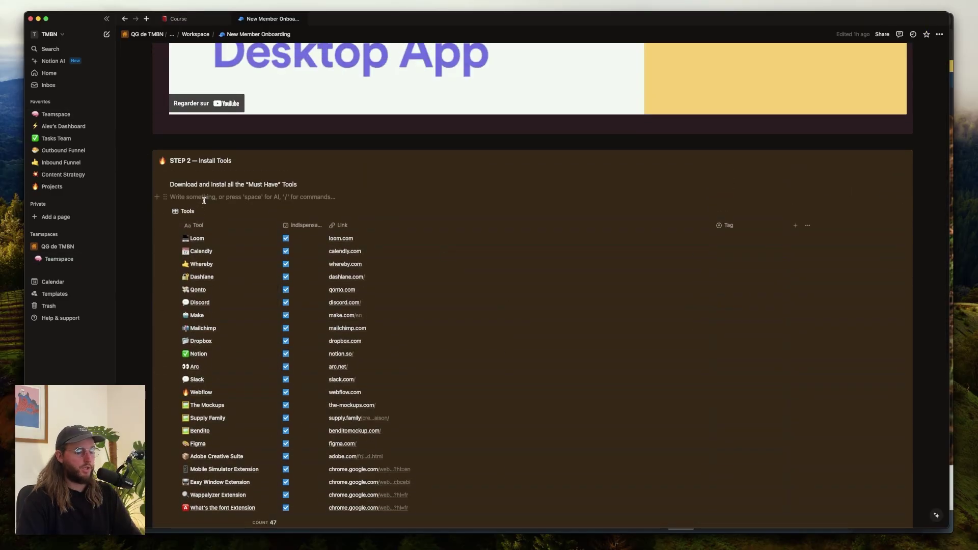
{"action": "type", "text": "/"}
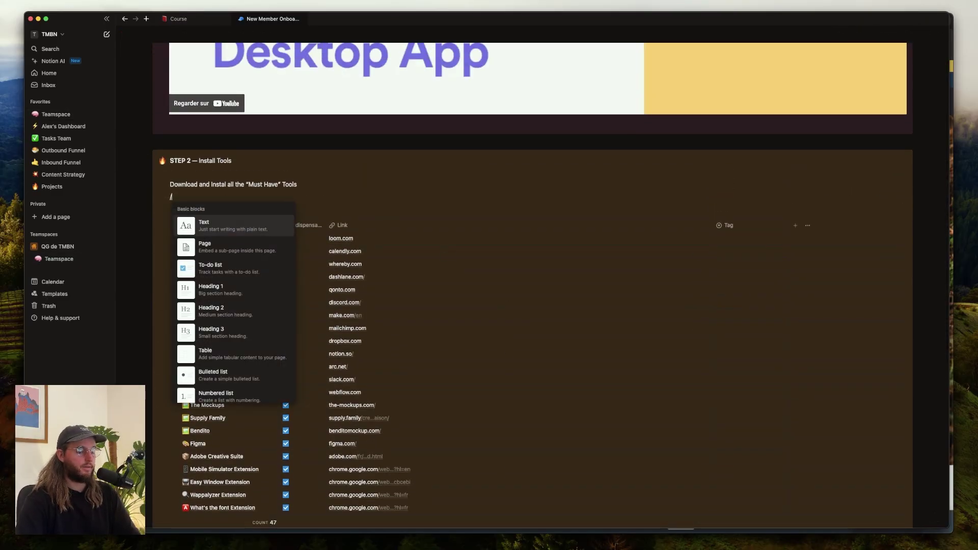
{"action": "type", "text": "table"}
{"action": "left_click", "coordinate": [239, 262]}
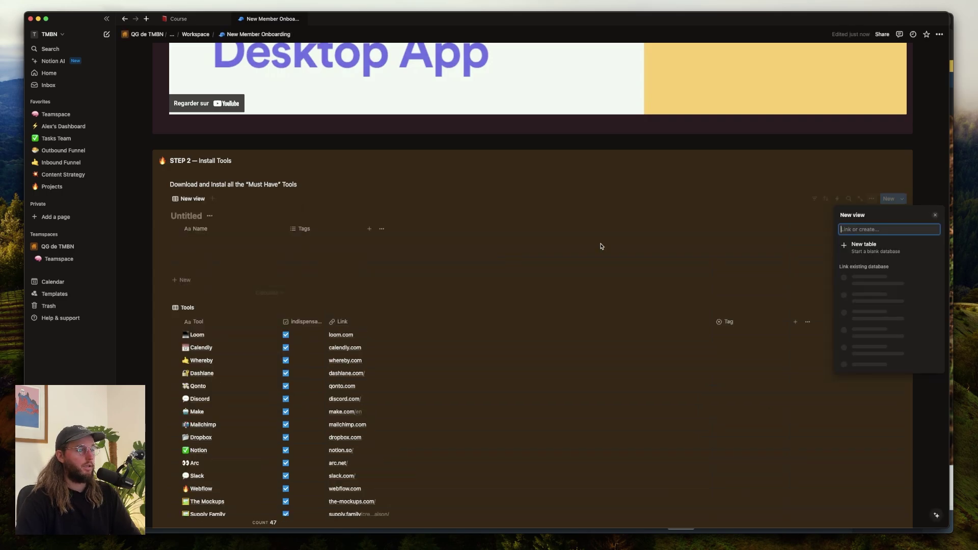
{"action": "type", "text": "tool"}
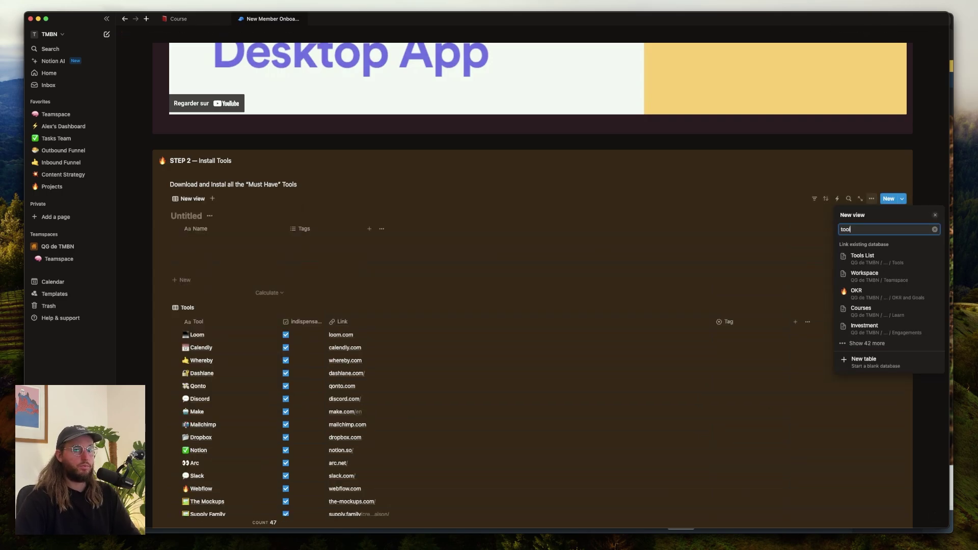
{"action": "key", "text": "Return"}
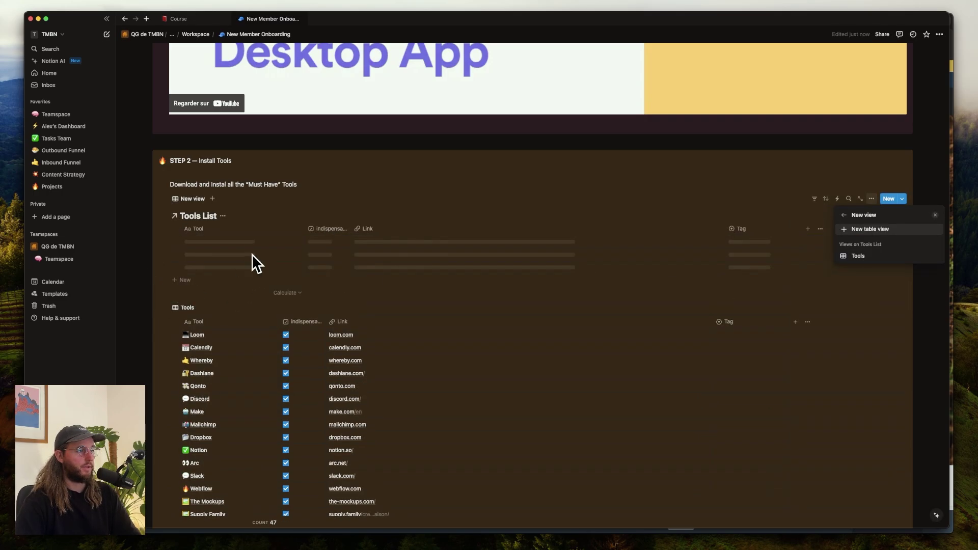
{"action": "key", "text": "Escape"}
Delete the linked Tools List table block and return to the Teamspace page.
{"action": "scroll", "coordinate": [248, 254], "scroll_direction": "down", "scroll_amount": 15}
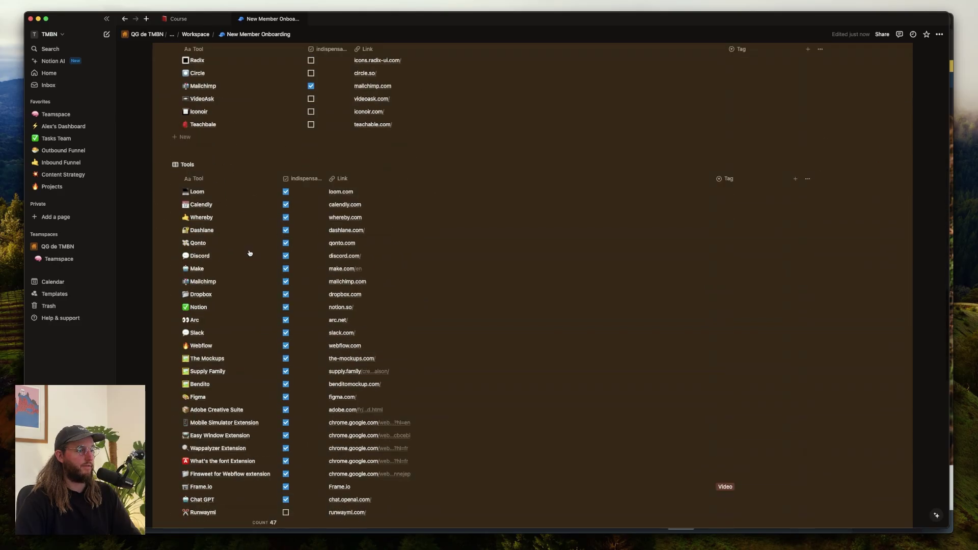
{"action": "scroll", "coordinate": [250, 254], "scroll_direction": "up", "scroll_amount": 15}
{"action": "scroll", "coordinate": [249, 253], "scroll_direction": "up", "scroll_amount": 3}
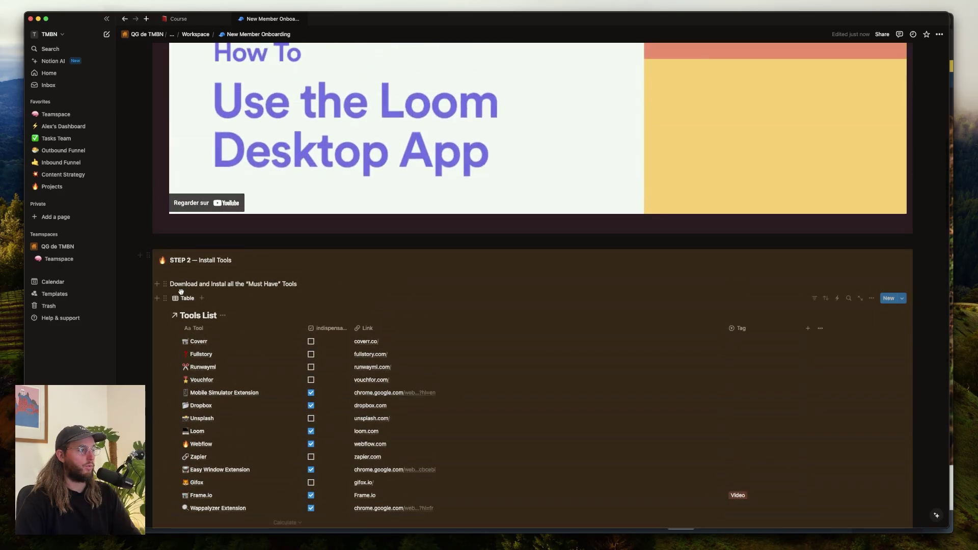
{"action": "left_click", "coordinate": [165, 298]}
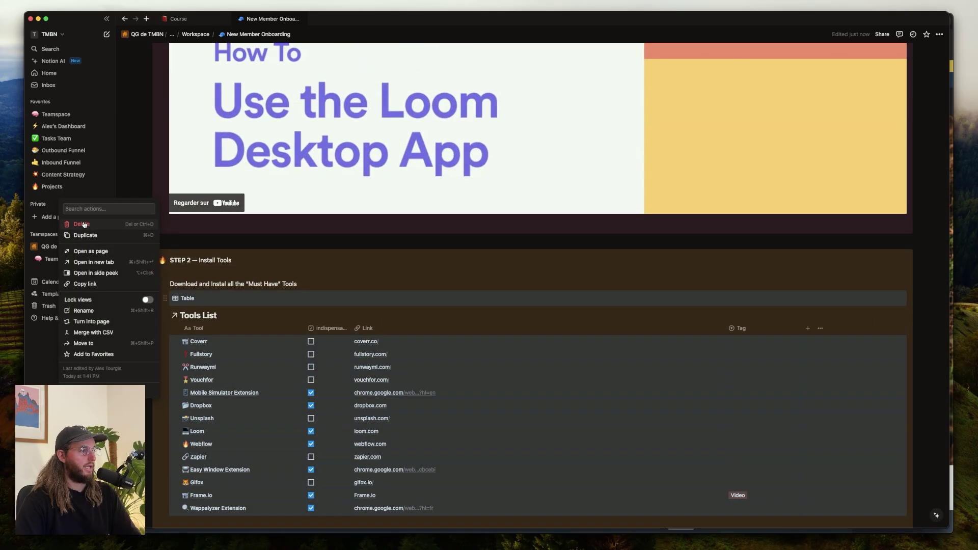
{"action": "left_click", "coordinate": [81, 224]}
{"action": "left_click", "coordinate": [65, 114]}
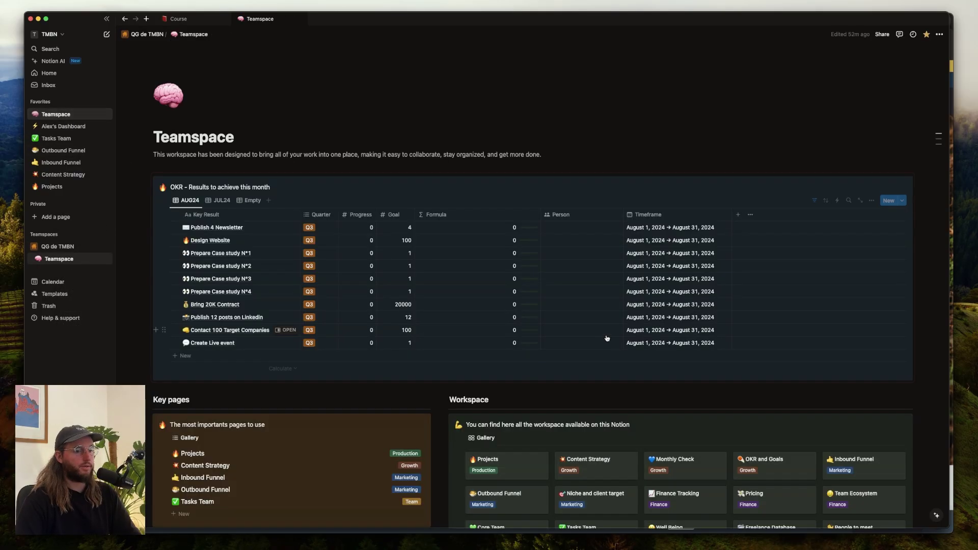
{"action": "scroll", "coordinate": [605, 338], "scroll_direction": "down", "scroll_amount": 6}
{"action": "left_click", "coordinate": [774, 295]}
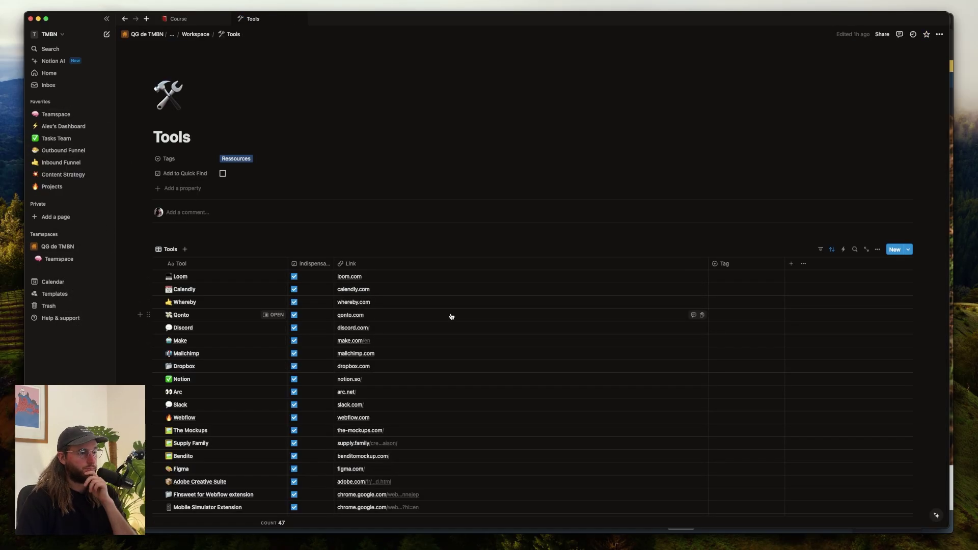
{"action": "scroll", "coordinate": [326, 306], "scroll_direction": "down", "scroll_amount": 3}
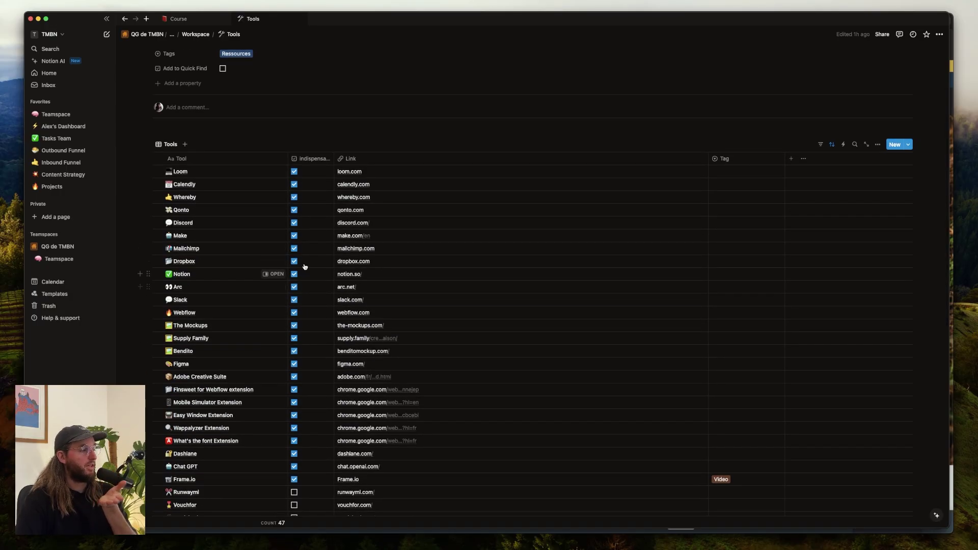
{"action": "scroll", "coordinate": [289, 304], "scroll_direction": "down", "scroll_amount": 2}
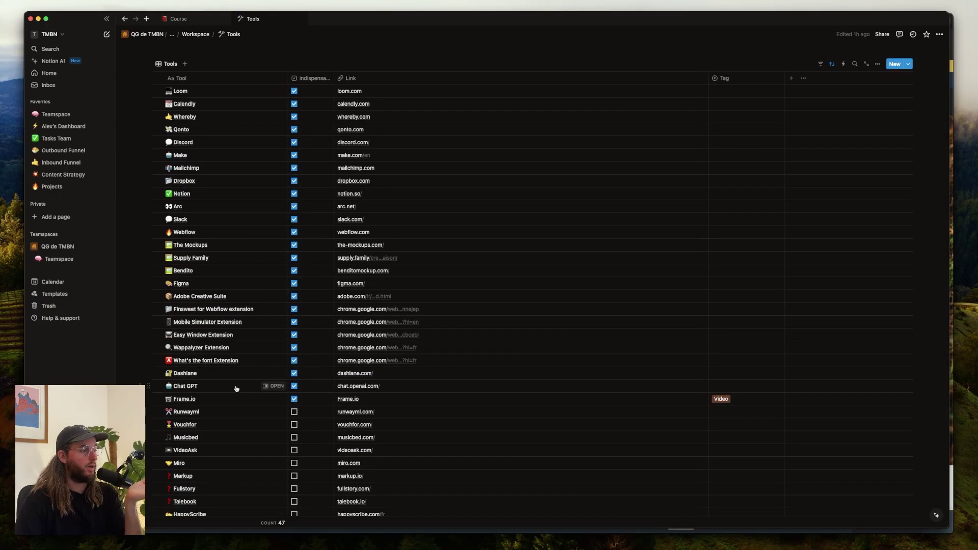
{"action": "scroll", "coordinate": [234, 331], "scroll_direction": "up", "scroll_amount": 3}
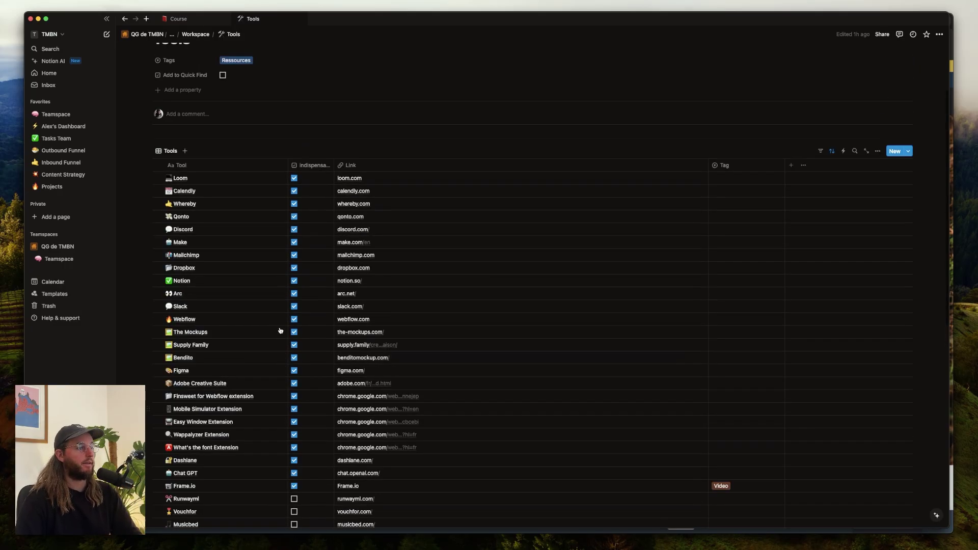
{"action": "left_click_drag", "start_coordinate": [130, 200], "coordinate": [317, 360]}
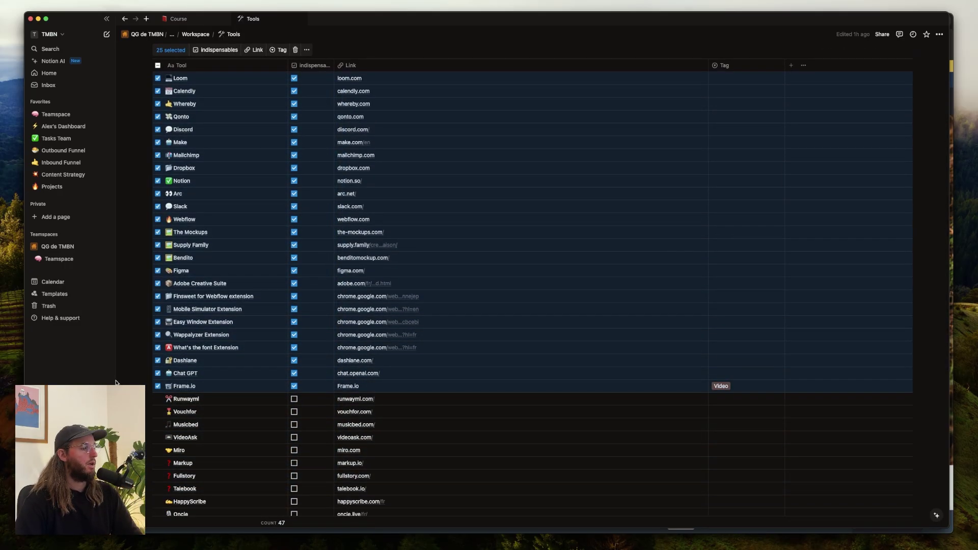
{"action": "key", "text": "Escape"}
{"action": "scroll", "coordinate": [234, 337], "scroll_direction": "up", "scroll_amount": 2}
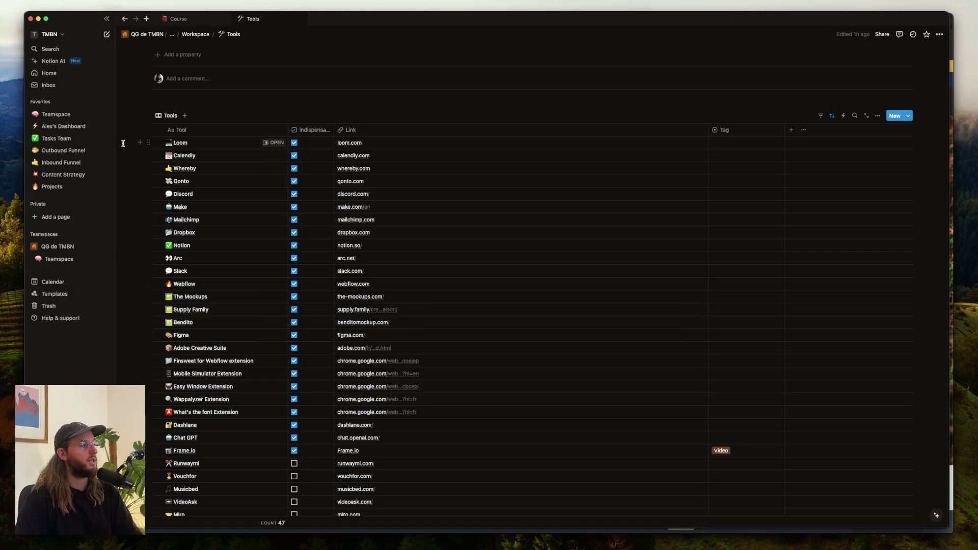
{"action": "left_click_drag", "start_coordinate": [122, 142], "coordinate": [338, 459]}
{"action": "key", "text": "super+["}
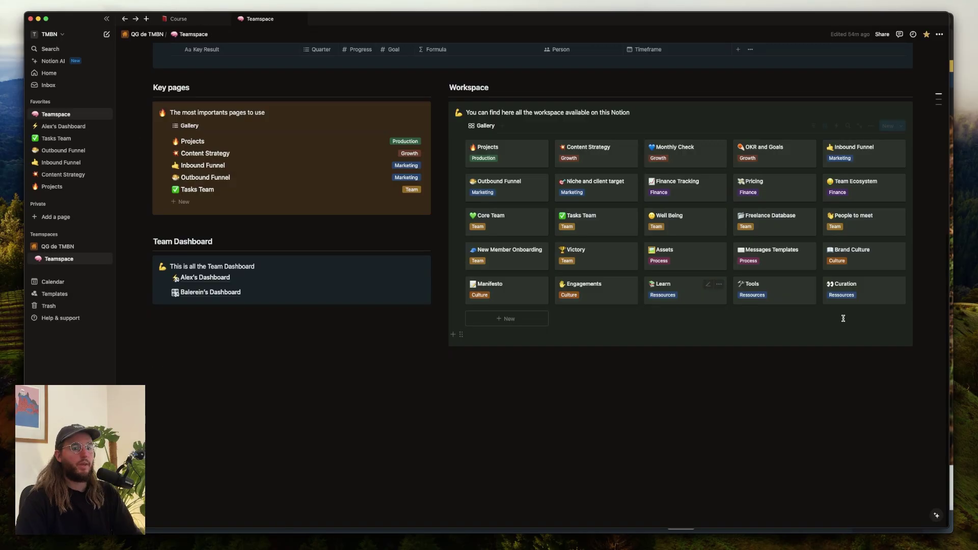
Open the Curation card and scroll down to its gallery of daily inspiration websites.
{"action": "left_click", "coordinate": [873, 299]}
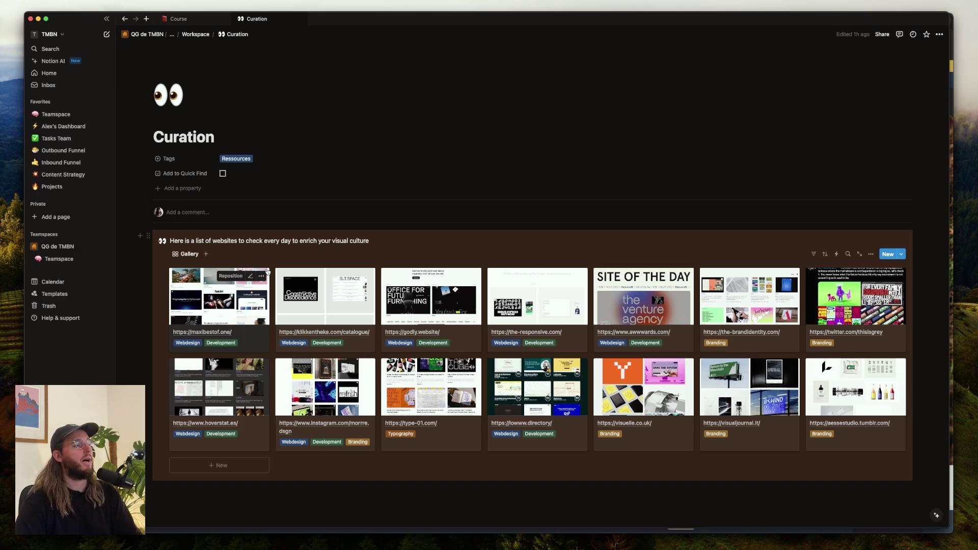
{"action": "scroll", "coordinate": [146, 304], "scroll_direction": "down", "scroll_amount": 5}
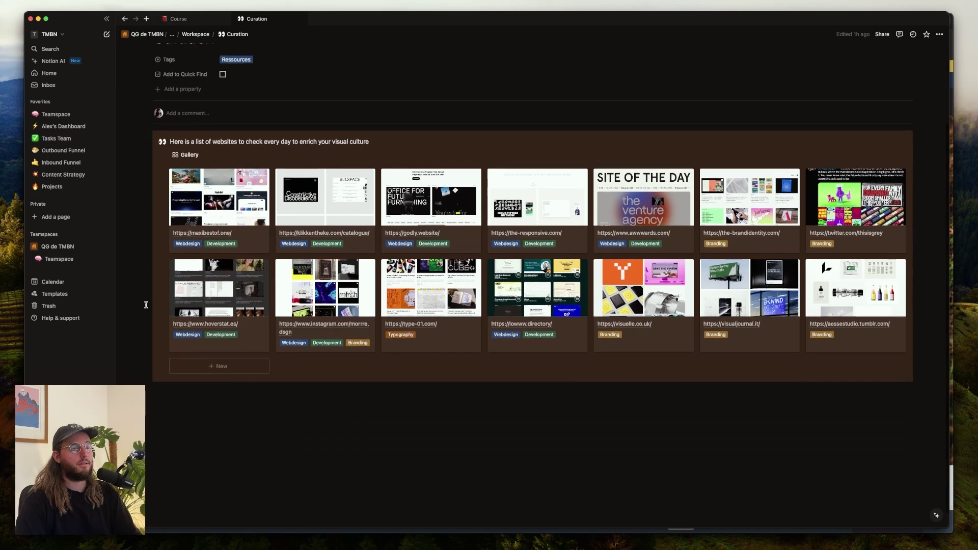
{"action": "scroll", "coordinate": [147, 304], "scroll_direction": "down", "scroll_amount": 1}
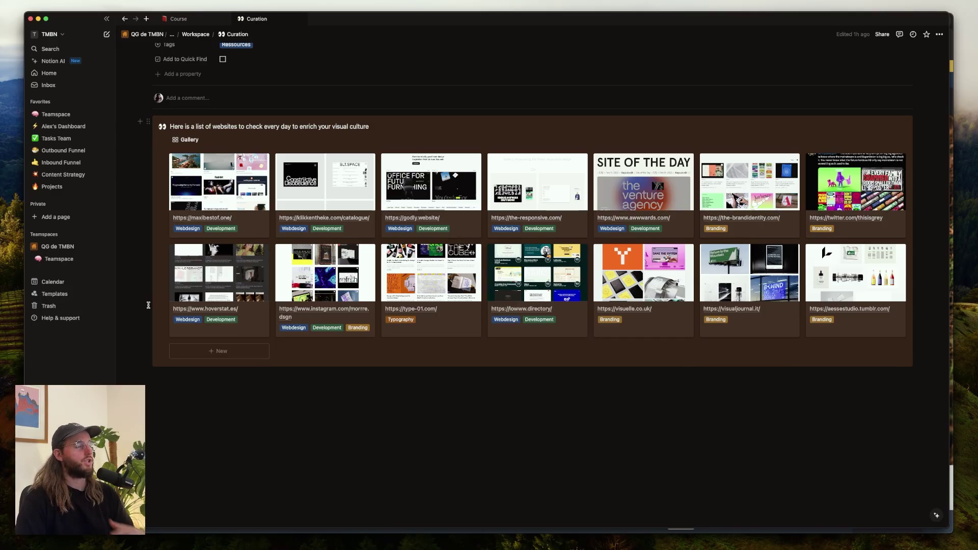
{"action": "scroll", "coordinate": [139, 302], "scroll_direction": "down", "scroll_amount": 1}
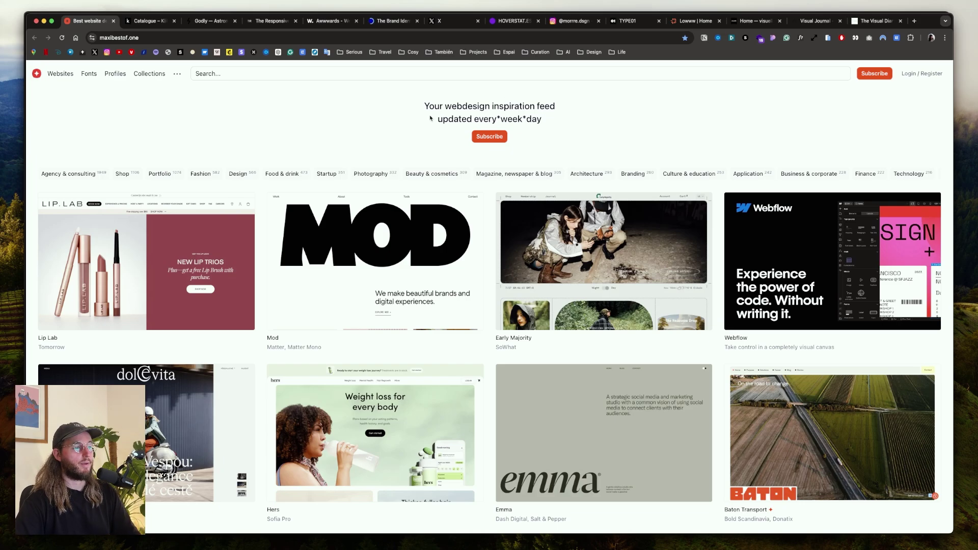
Scroll the maxibestof.one design feed, then move the Awwwards tab to second position.
{"action": "scroll", "coordinate": [255, 138], "scroll_direction": "down", "scroll_amount": 5}
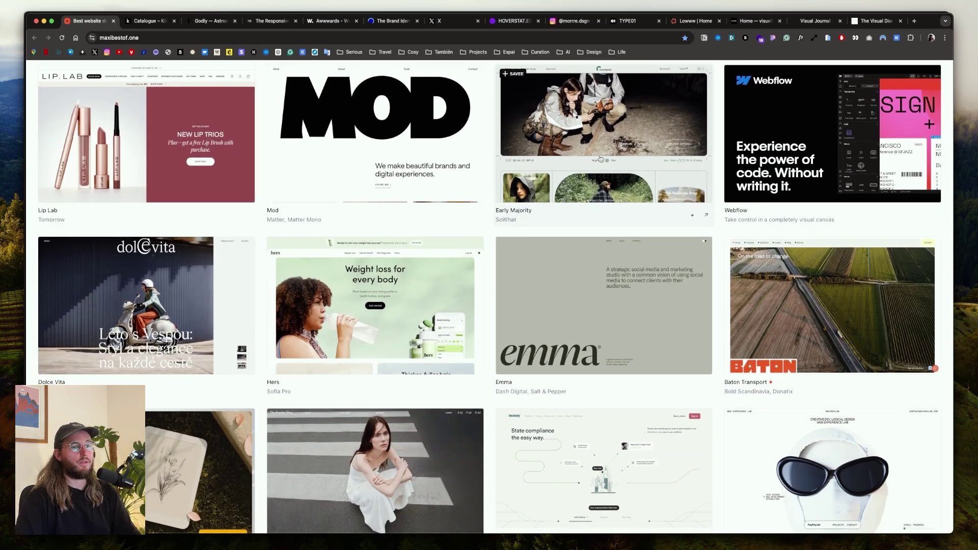
{"action": "scroll", "coordinate": [485, 205], "scroll_direction": "down", "scroll_amount": 8}
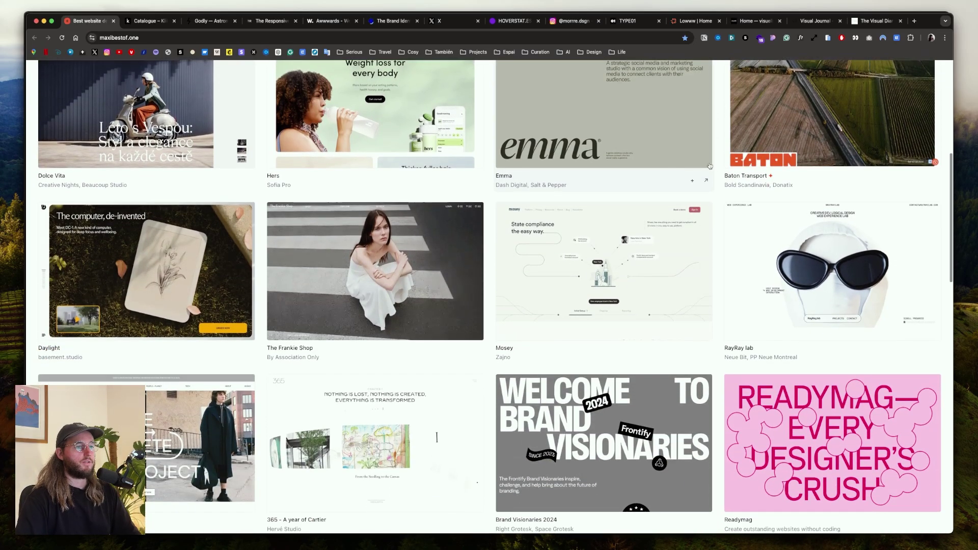
{"action": "scroll", "coordinate": [279, 321], "scroll_direction": "down", "scroll_amount": 5}
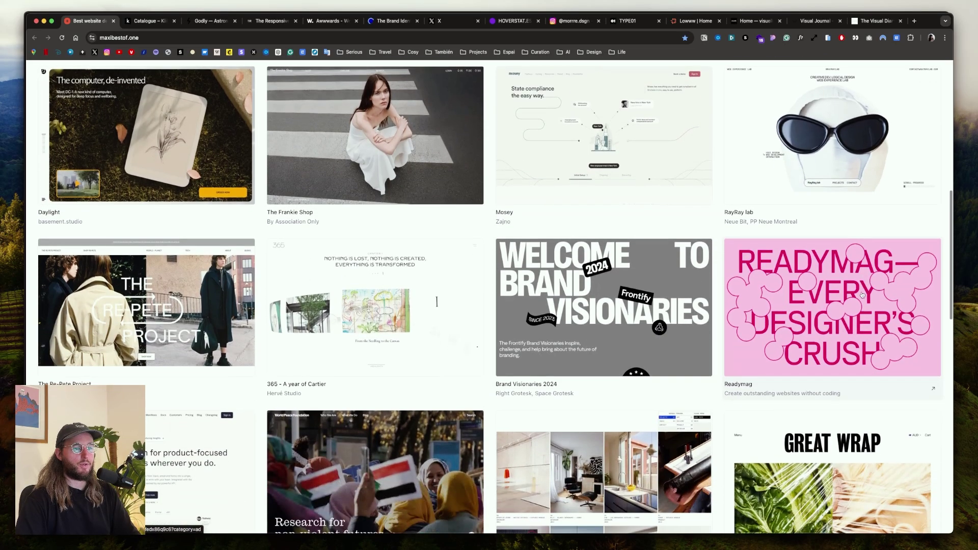
{"action": "scroll", "coordinate": [583, 329], "scroll_direction": "down", "scroll_amount": 8}
{"action": "scroll", "coordinate": [528, 234], "scroll_direction": "down", "scroll_amount": 3}
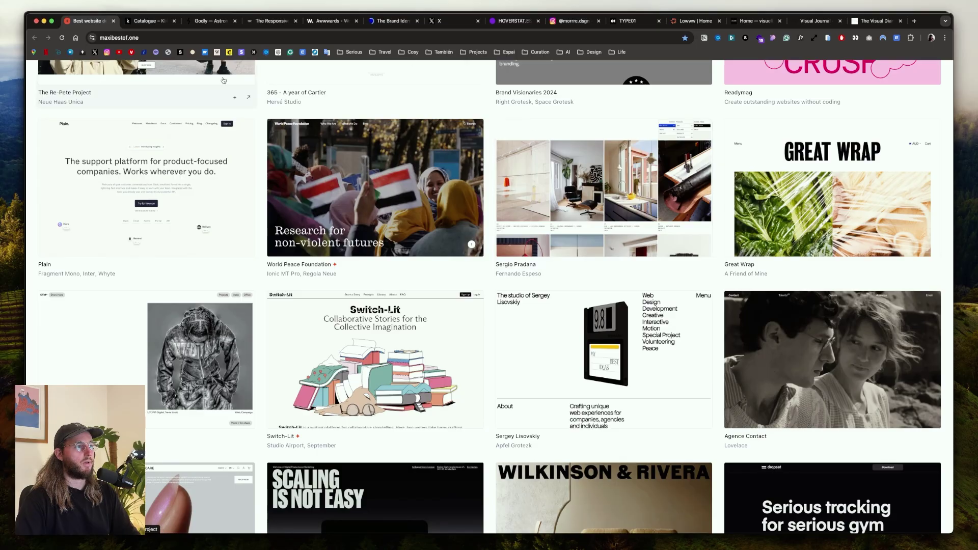
{"action": "left_click_drag", "start_coordinate": [331, 21], "coordinate": [136, 20]}
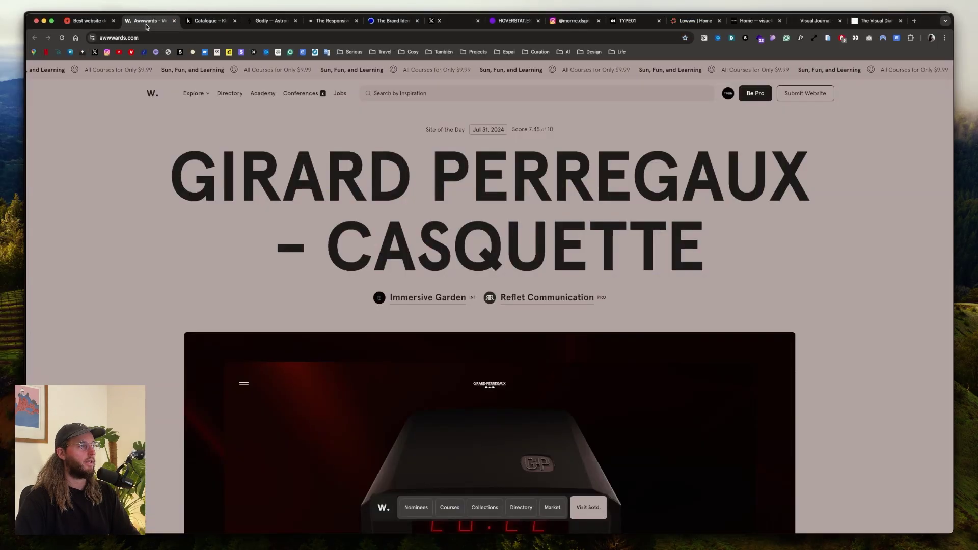
Scroll through the Girard Perregaux – Casquette Site of the Day page and its nominees.
{"action": "scroll", "coordinate": [622, 275], "scroll_direction": "down", "scroll_amount": 10}
{"action": "scroll", "coordinate": [626, 258], "scroll_direction": "down", "scroll_amount": 15}
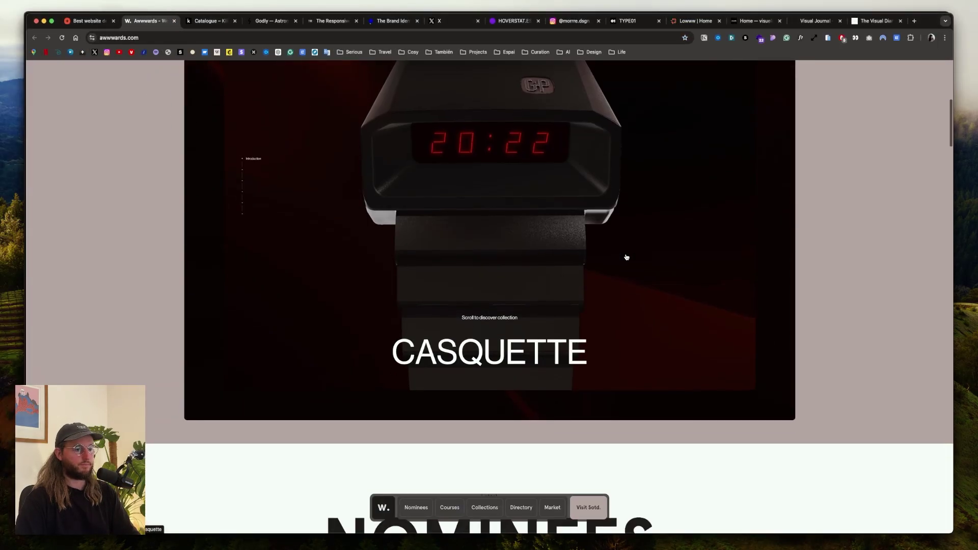
{"action": "scroll", "coordinate": [626, 254], "scroll_direction": "up", "scroll_amount": 15}
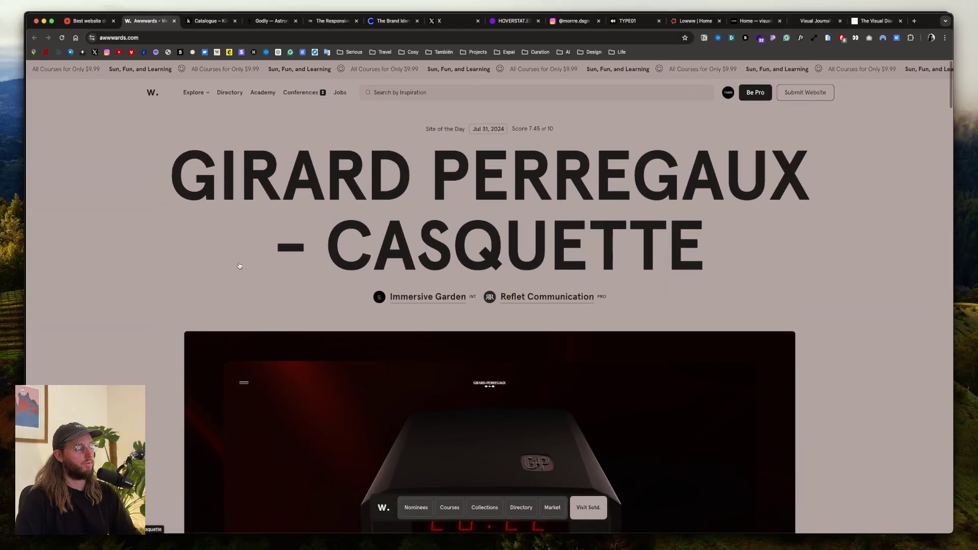
{"action": "scroll", "coordinate": [239, 266], "scroll_direction": "down", "scroll_amount": 15}
{"action": "scroll", "coordinate": [355, 263], "scroll_direction": "up", "scroll_amount": 15}
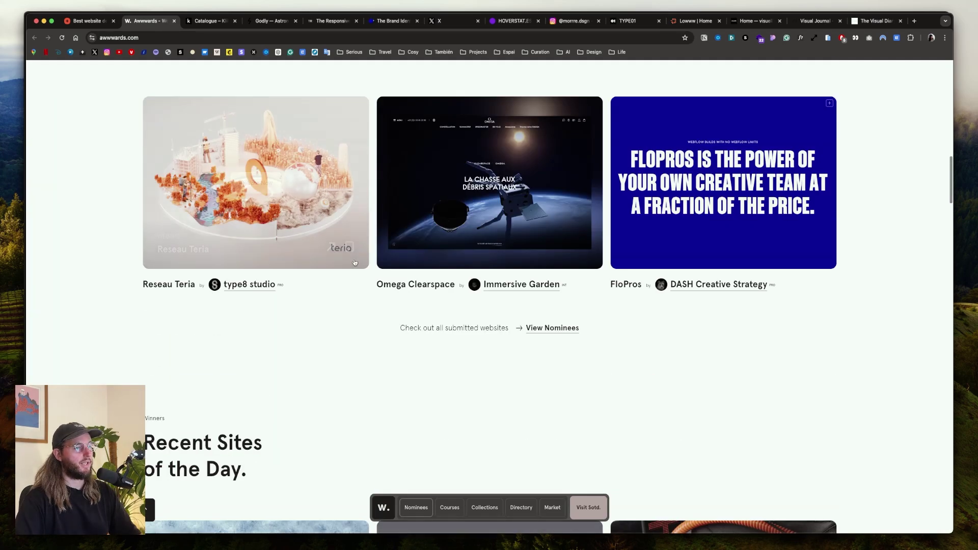
{"action": "scroll", "coordinate": [355, 263], "scroll_direction": "down", "scroll_amount": 5}
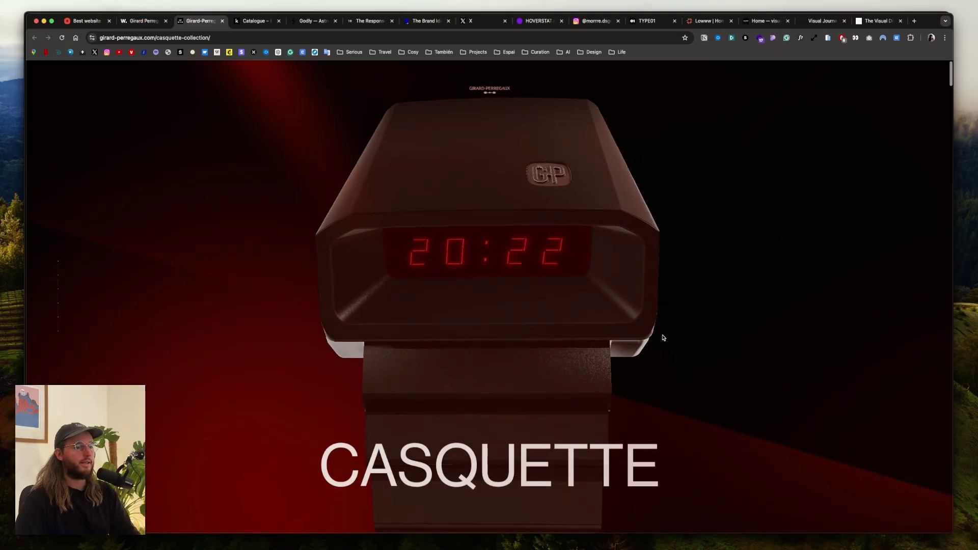
Scroll the Casquette page past 'A NEW ERA 2.0' to the Heritage chapter with its faded 19:76 readouts.
{"action": "scroll", "coordinate": [664, 338], "scroll_direction": "down", "scroll_amount": 10}
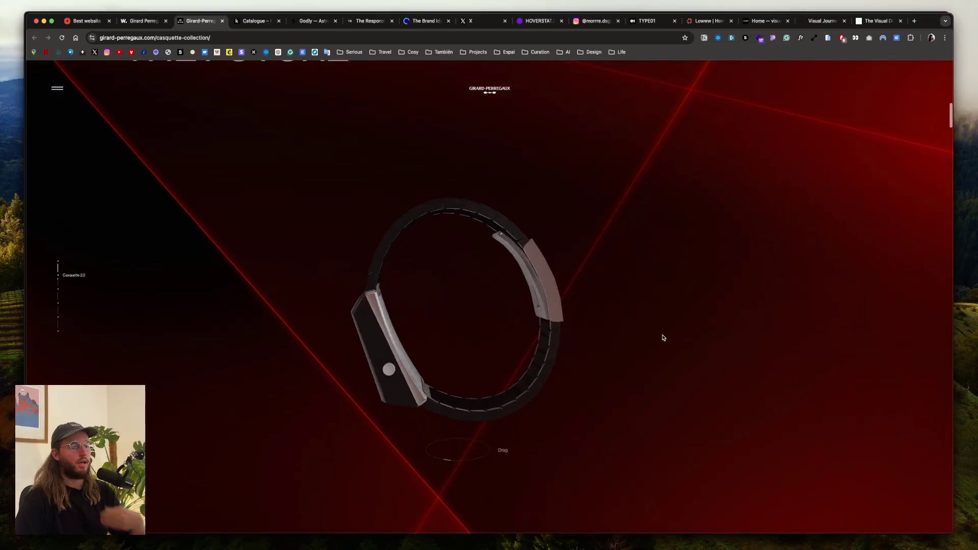
{"action": "scroll", "coordinate": [663, 338], "scroll_direction": "down", "scroll_amount": 5}
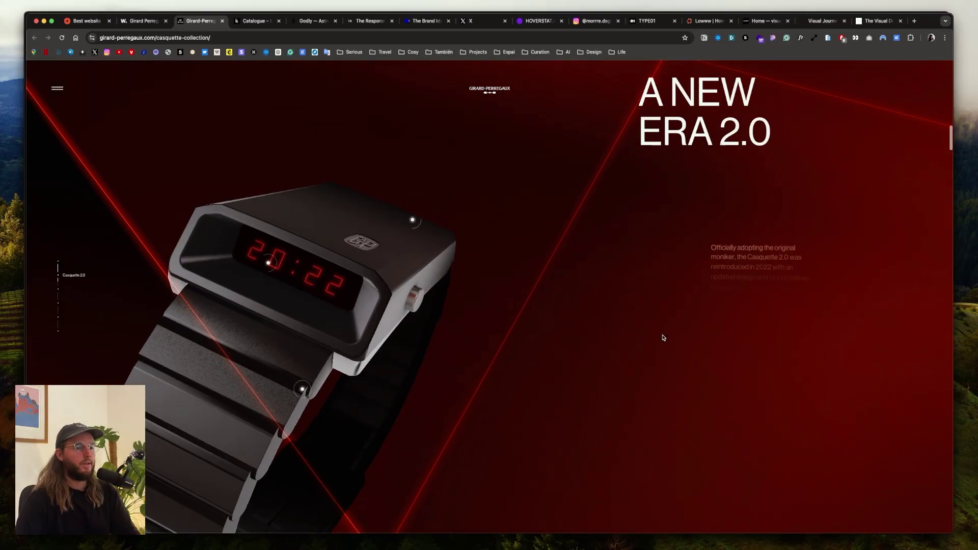
{"action": "scroll", "coordinate": [663, 337], "scroll_direction": "down", "scroll_amount": 10}
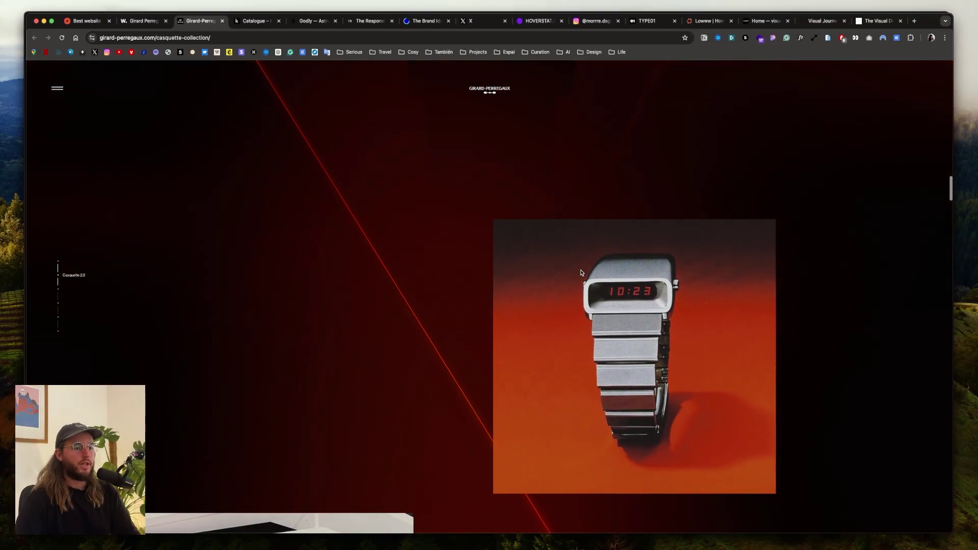
{"action": "scroll", "coordinate": [581, 273], "scroll_direction": "down", "scroll_amount": 10}
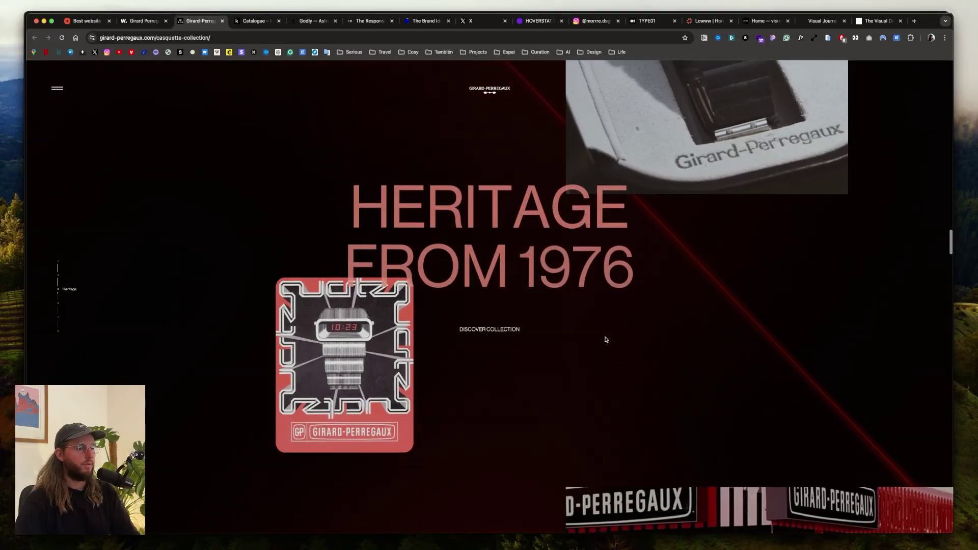
{"action": "scroll", "coordinate": [509, 275], "scroll_direction": "down", "scroll_amount": 8}
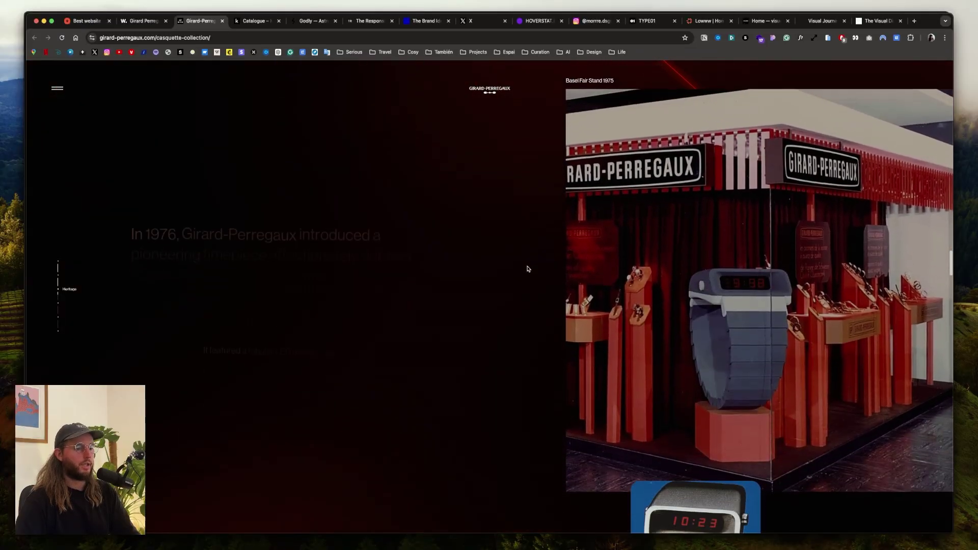
{"action": "scroll", "coordinate": [530, 275], "scroll_direction": "down", "scroll_amount": 10}
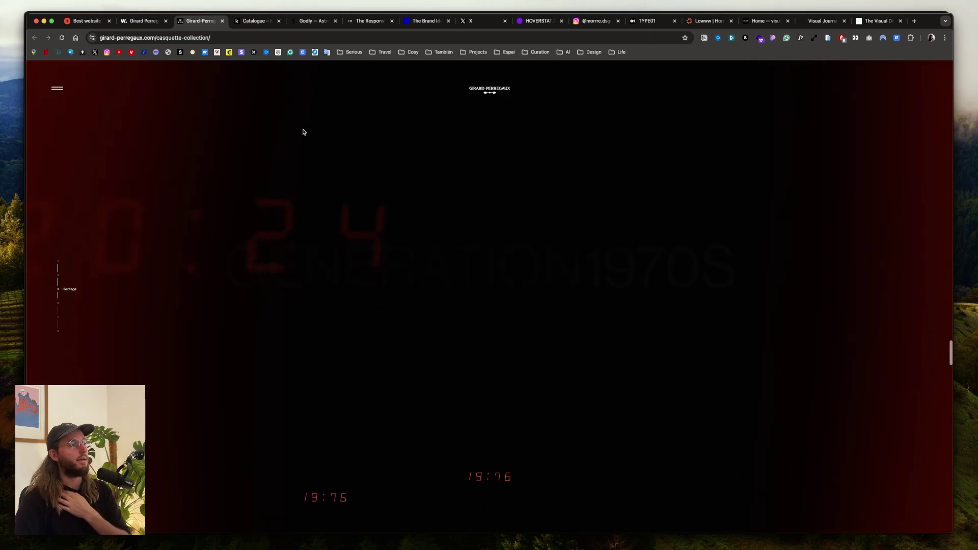
From the Klikkentheke catalogue, open the featured designer's portfolio site in a new tab.
{"action": "left_click", "coordinate": [253, 21]}
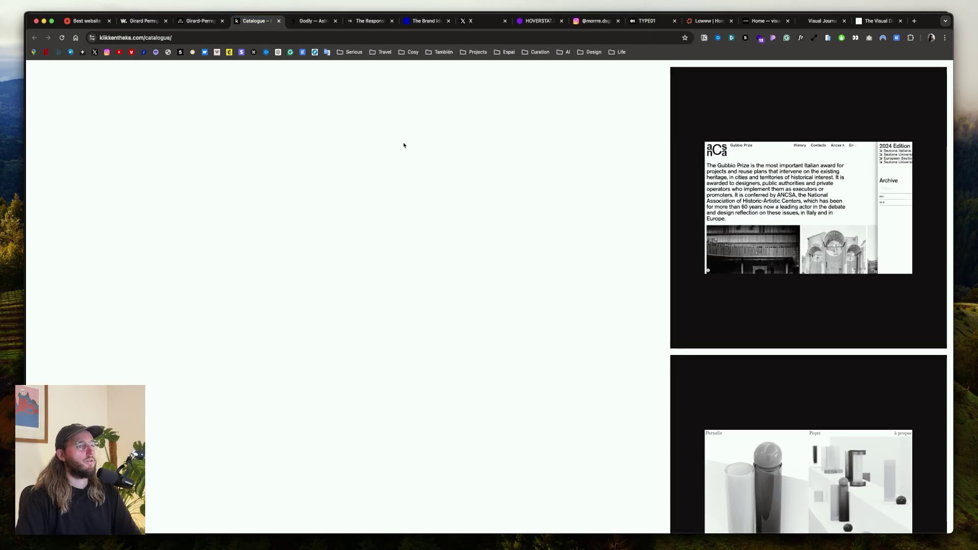
{"action": "left_click", "coordinate": [110, 40]}
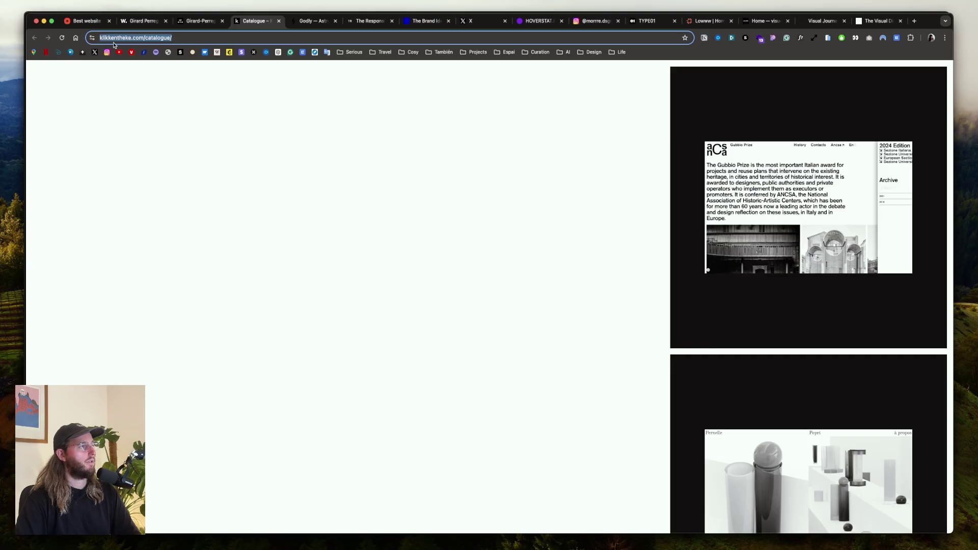
{"action": "left_click", "coordinate": [646, 109]}
{"action": "scroll", "coordinate": [739, 186], "scroll_direction": "down", "scroll_amount": 5}
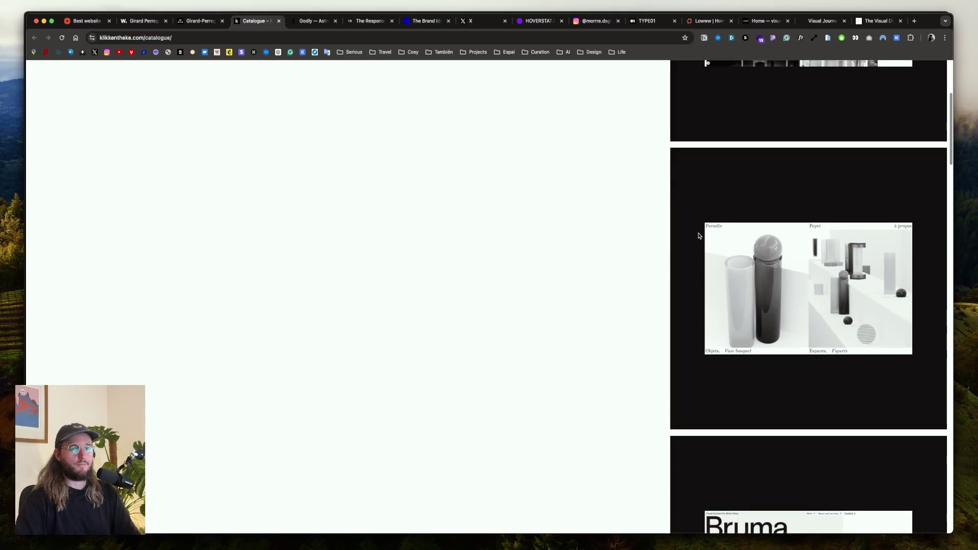
{"action": "left_click", "coordinate": [766, 225]}
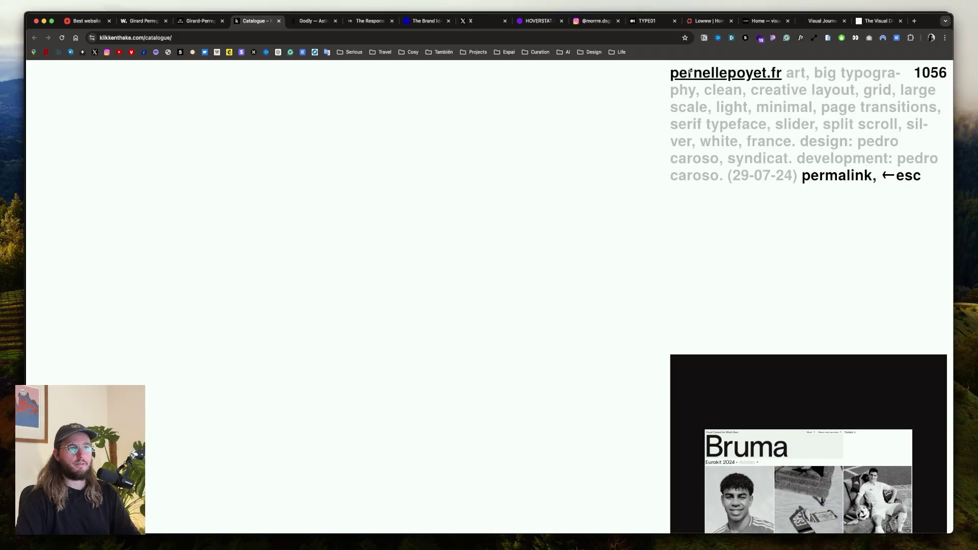
{"action": "left_click", "coordinate": [706, 74]}
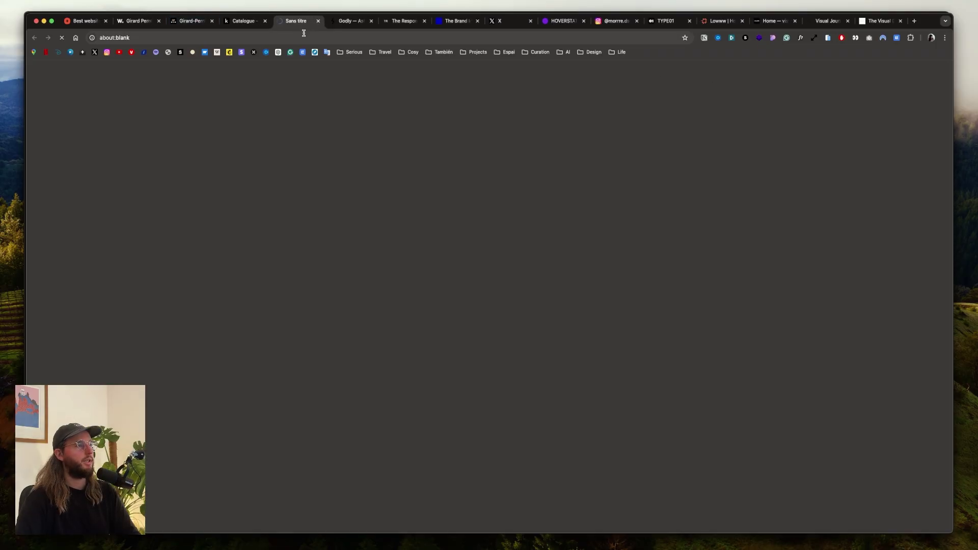
Browse the catalogue while the portfolio site loads, then view the loaded portfolio.
{"action": "left_click", "coordinate": [237, 21]}
{"action": "scroll", "coordinate": [835, 272], "scroll_direction": "down", "scroll_amount": 5}
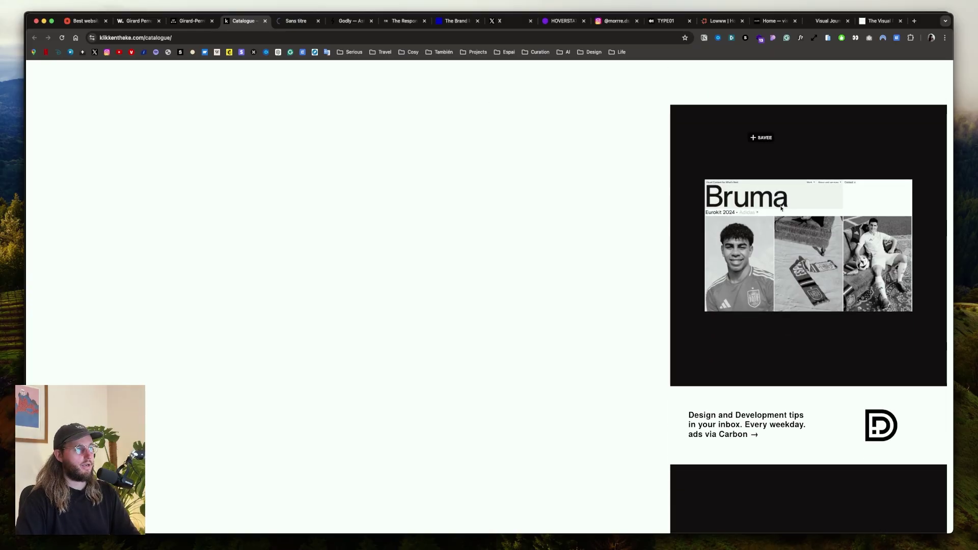
{"action": "left_click", "coordinate": [292, 22]}
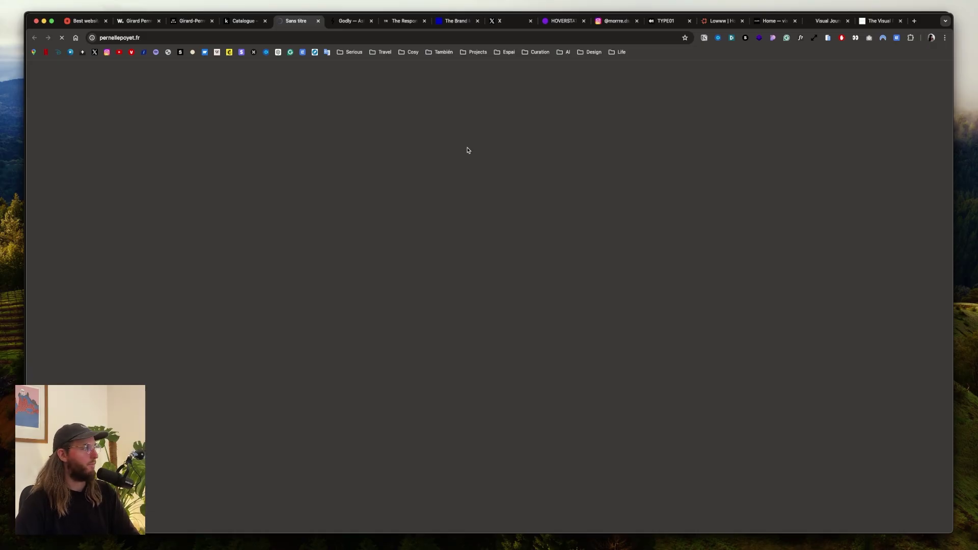
{"action": "left_click", "coordinate": [250, 23]}
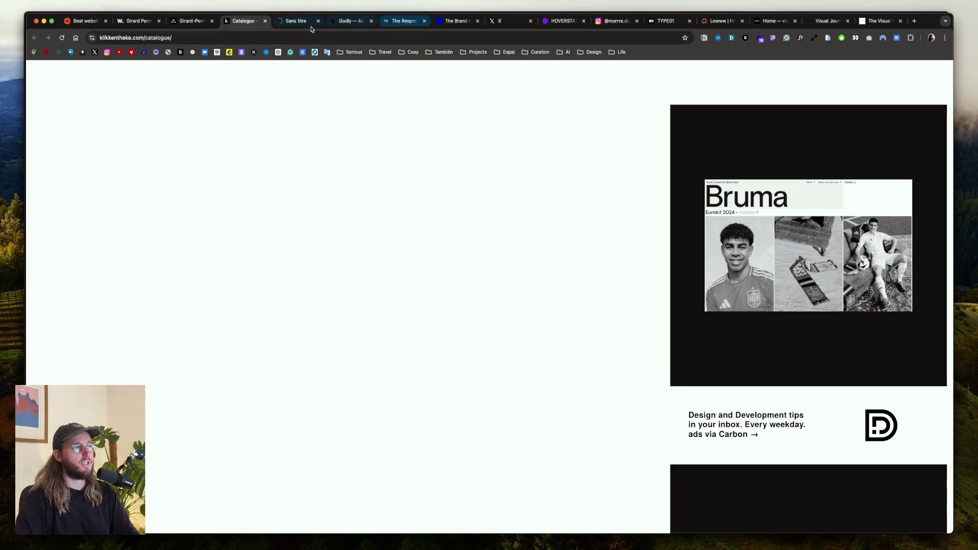
{"action": "left_click", "coordinate": [287, 23]}
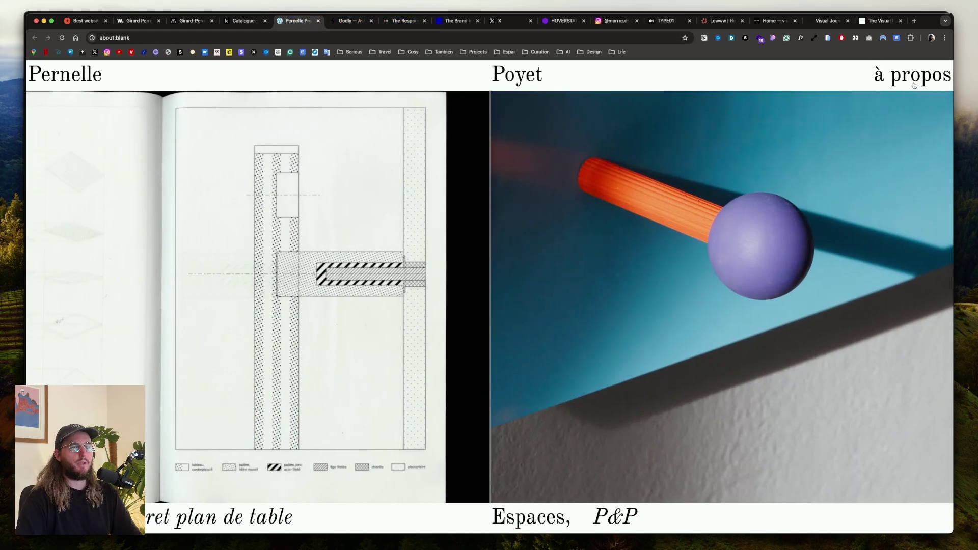
Open the designer's 'à propos' page, then move through the Maxibestof and catalogue tabs.
{"action": "left_click", "coordinate": [820, 87]}
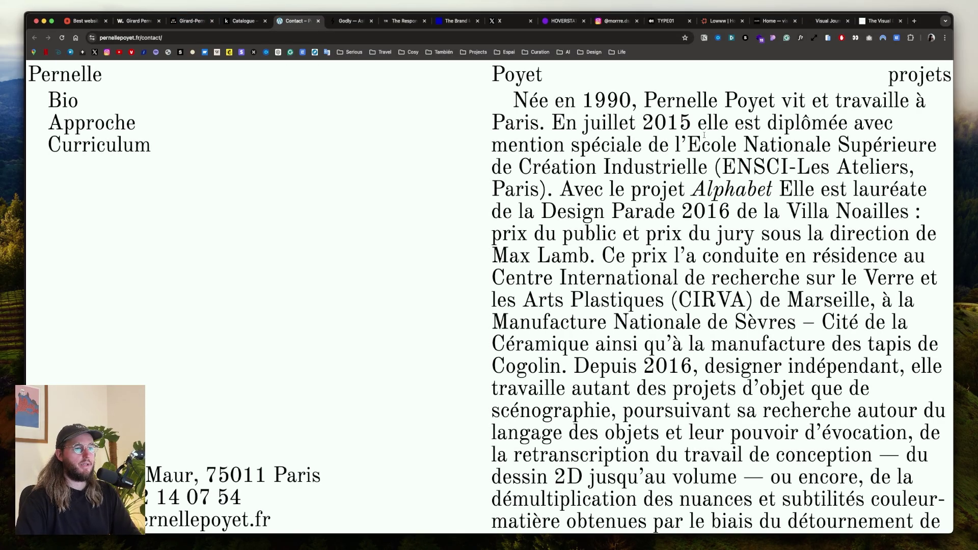
{"action": "left_click", "coordinate": [83, 22]}
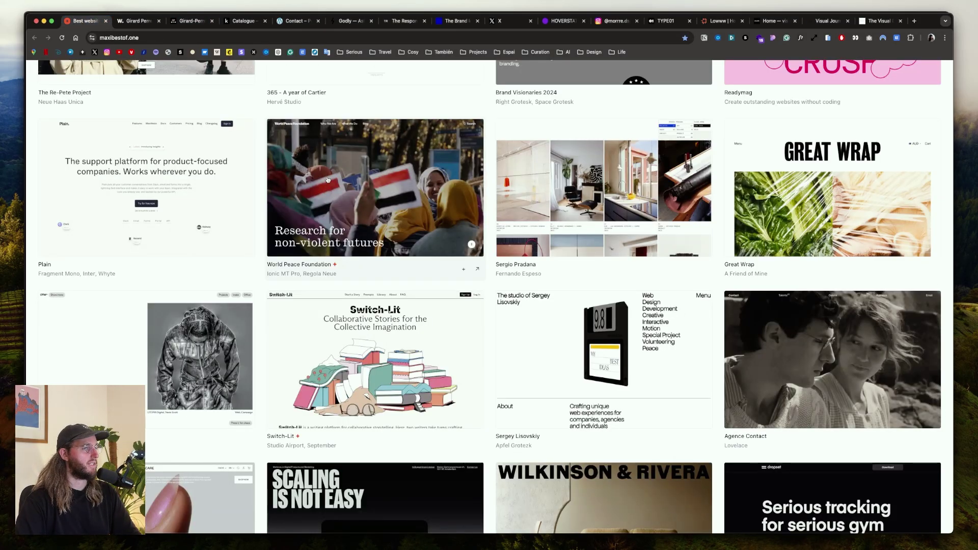
{"action": "left_click", "coordinate": [247, 27]}
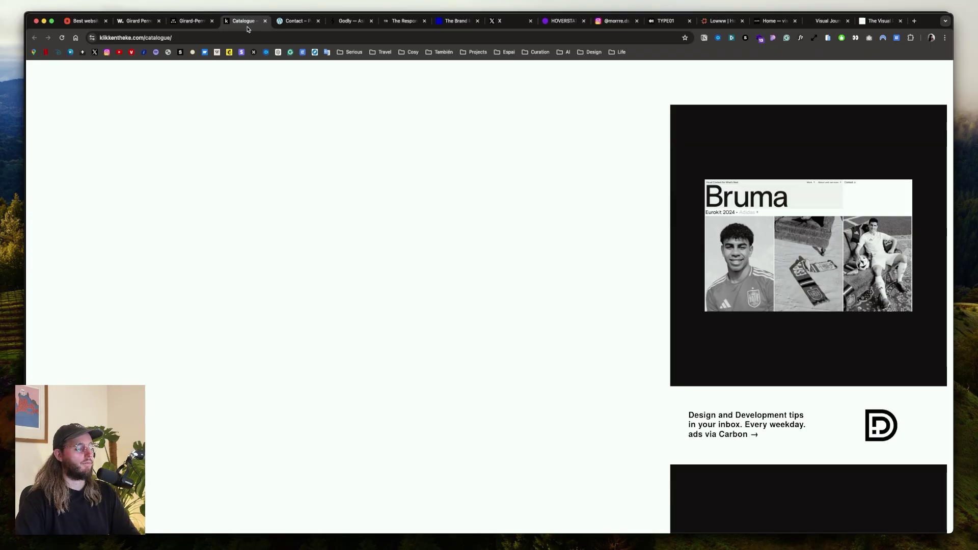
{"action": "left_click", "coordinate": [287, 24]}
{"action": "left_click", "coordinate": [350, 21]}
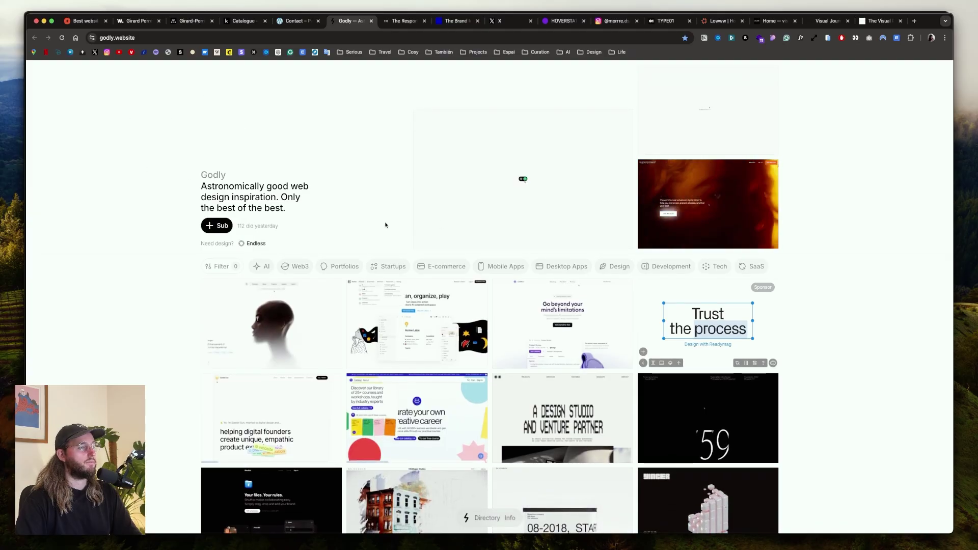
{"action": "scroll", "coordinate": [854, 264], "scroll_direction": "down", "scroll_amount": 3}
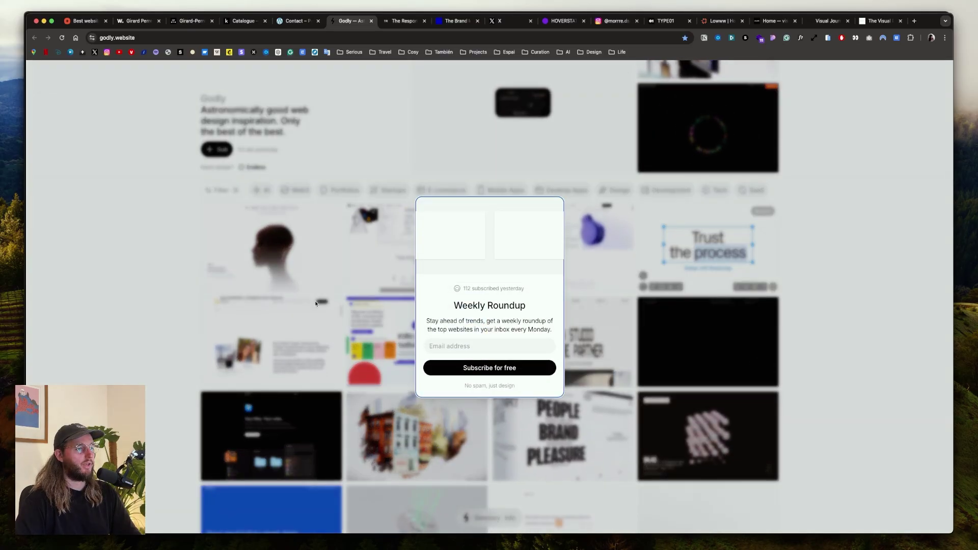
{"action": "left_click", "coordinate": [315, 304]}
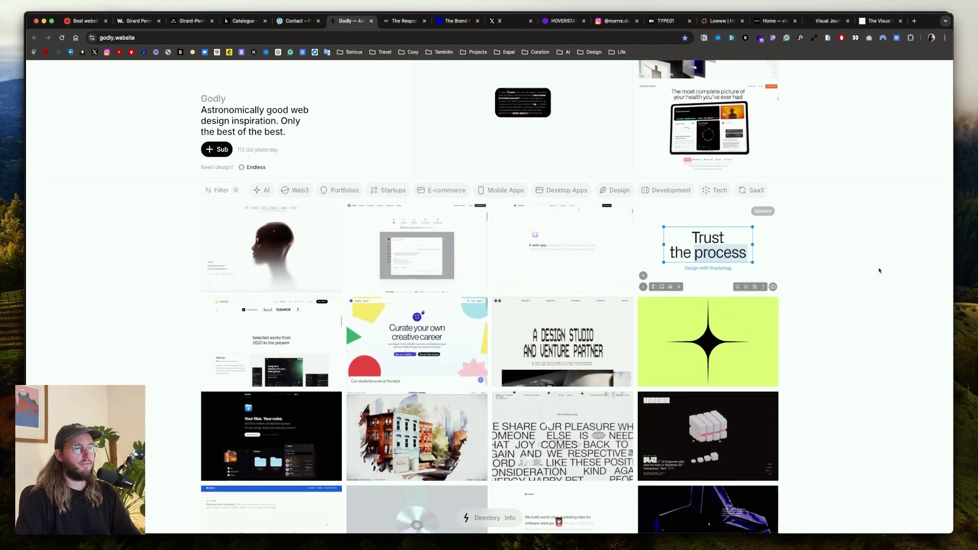
{"action": "scroll", "coordinate": [841, 259], "scroll_direction": "down", "scroll_amount": 3}
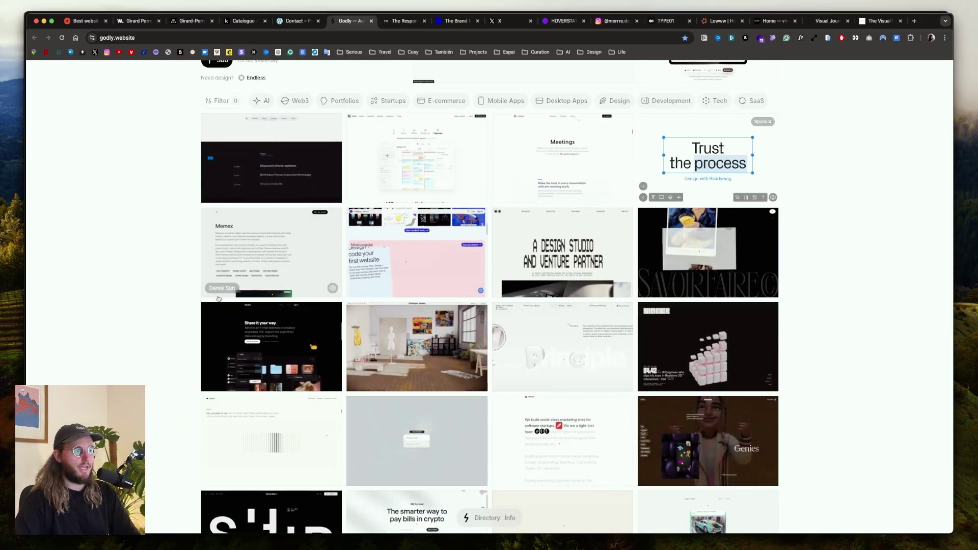
{"action": "scroll", "coordinate": [172, 312], "scroll_direction": "down", "scroll_amount": 3}
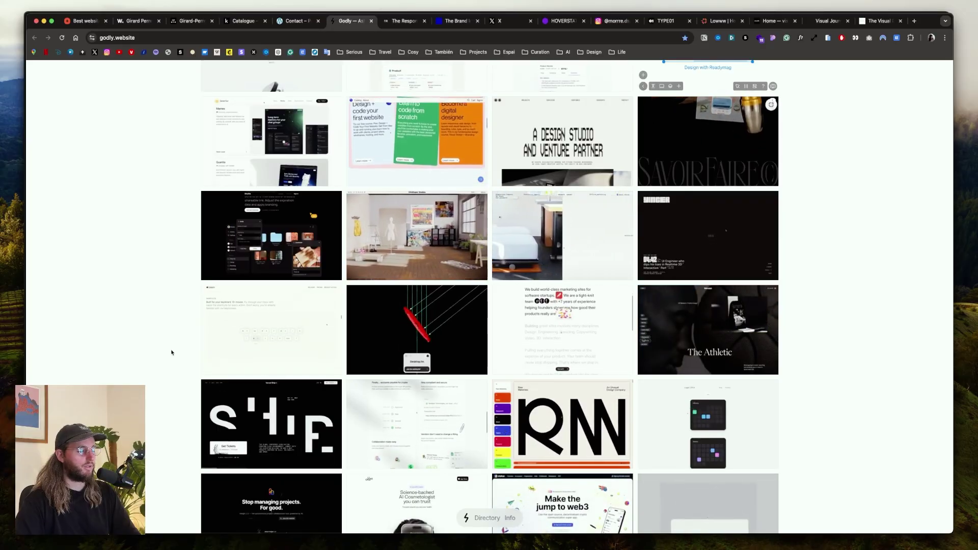
{"action": "scroll", "coordinate": [160, 389], "scroll_direction": "down", "scroll_amount": 3}
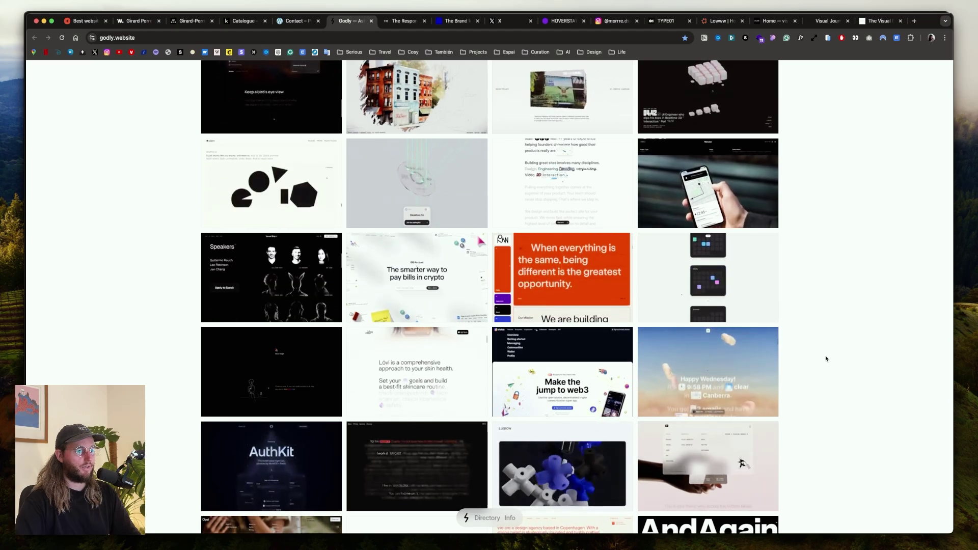
{"action": "scroll", "coordinate": [826, 359], "scroll_direction": "up", "scroll_amount": 8}
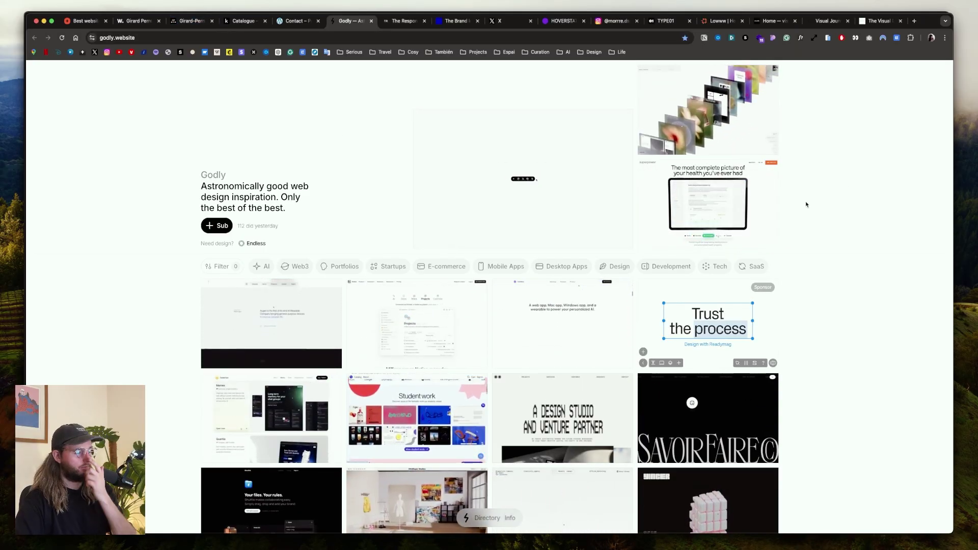
Scroll through The Responsive's site previews, then switch to The Brand Identity's studio article.
{"action": "key", "text": "ctrl+Tab"}
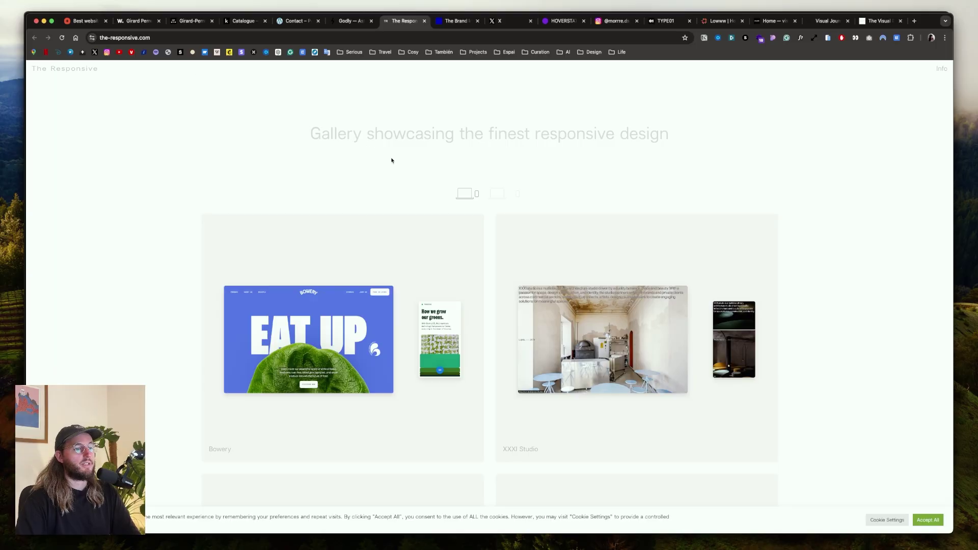
{"action": "scroll", "coordinate": [502, 286], "scroll_direction": "down", "scroll_amount": 2}
{"action": "scroll", "coordinate": [499, 283], "scroll_direction": "up", "scroll_amount": 3}
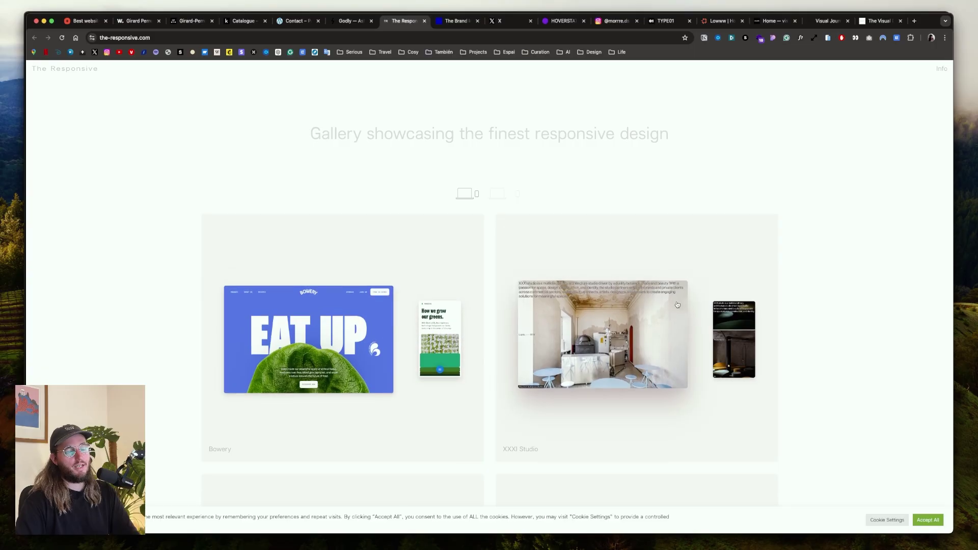
{"action": "scroll", "coordinate": [387, 296], "scroll_direction": "down", "scroll_amount": 6}
{"action": "scroll", "coordinate": [313, 254], "scroll_direction": "down", "scroll_amount": 2}
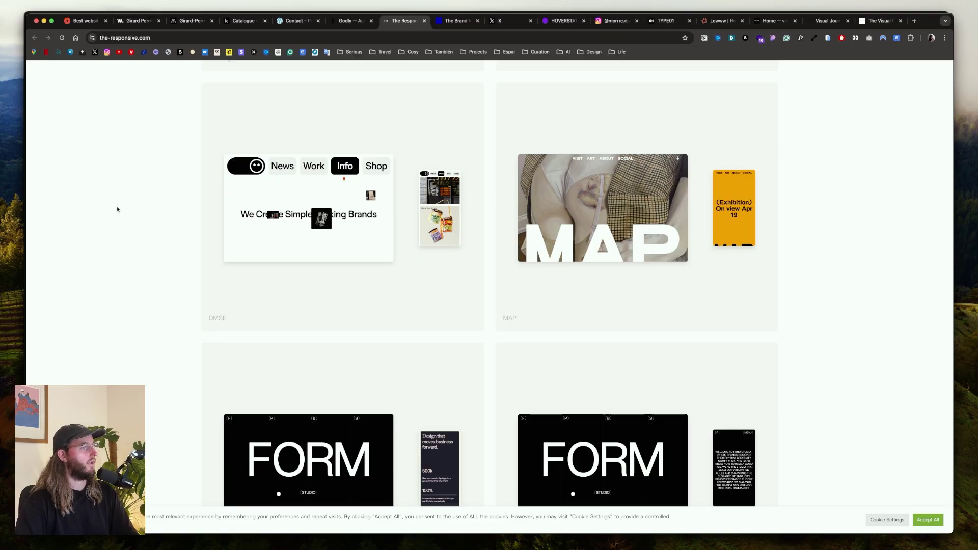
{"action": "scroll", "coordinate": [117, 210], "scroll_direction": "down", "scroll_amount": 7}
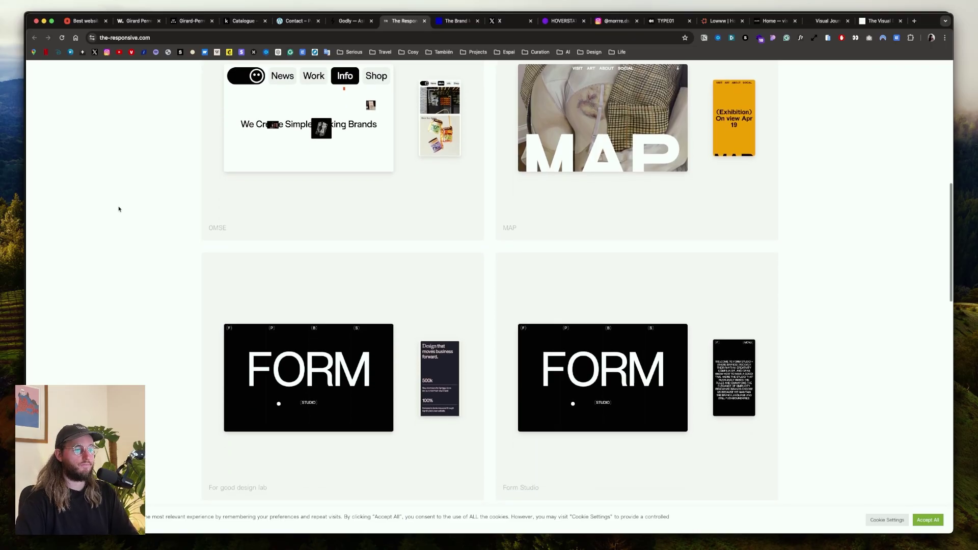
{"action": "scroll", "coordinate": [443, 324], "scroll_direction": "down", "scroll_amount": 2}
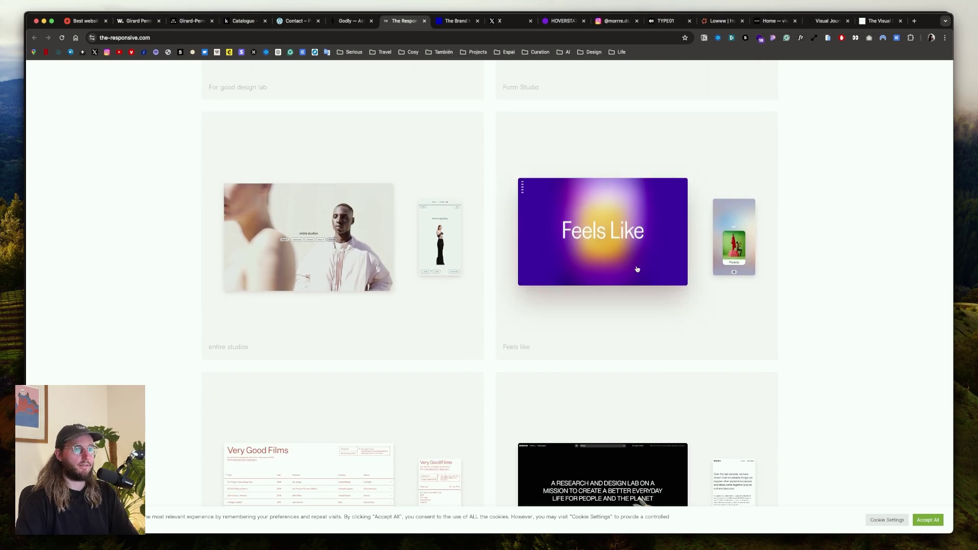
{"action": "left_click", "coordinate": [461, 22]}
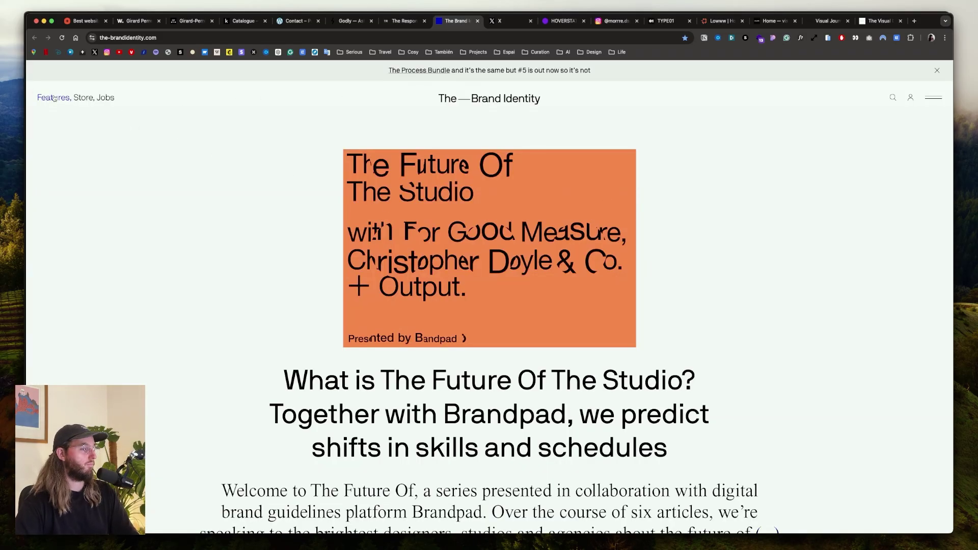
Go back to The Brand Identity's Features listing and scroll its projects and insights grid.
{"action": "key", "text": "super+bracketleft"}
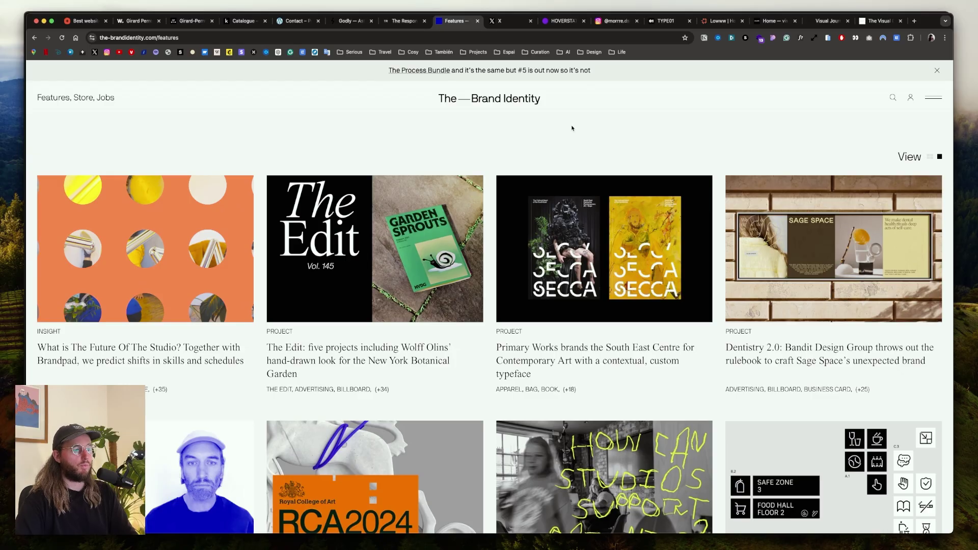
{"action": "scroll", "coordinate": [572, 128], "scroll_direction": "down", "scroll_amount": 7}
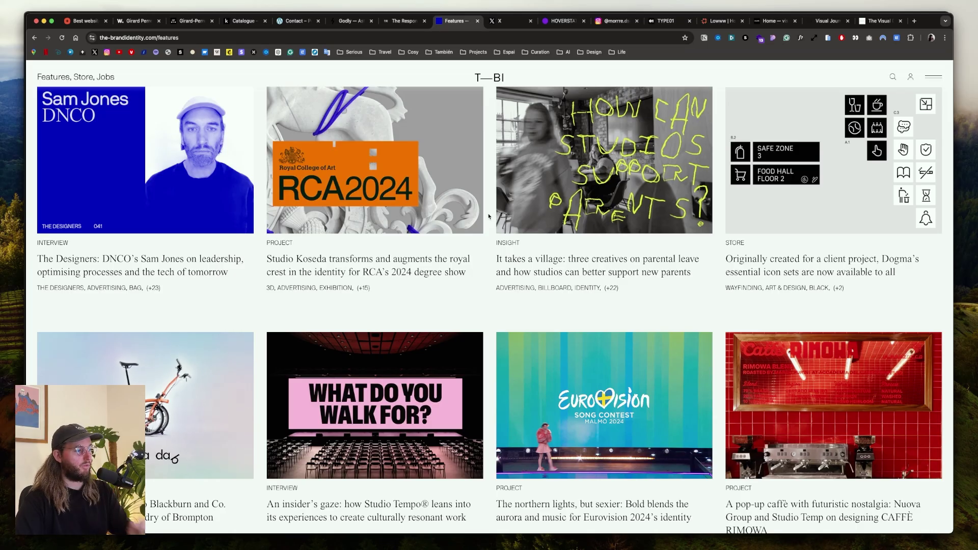
{"action": "scroll", "coordinate": [488, 217], "scroll_direction": "down", "scroll_amount": 3}
{"action": "key", "text": "ctrl+Tab"}
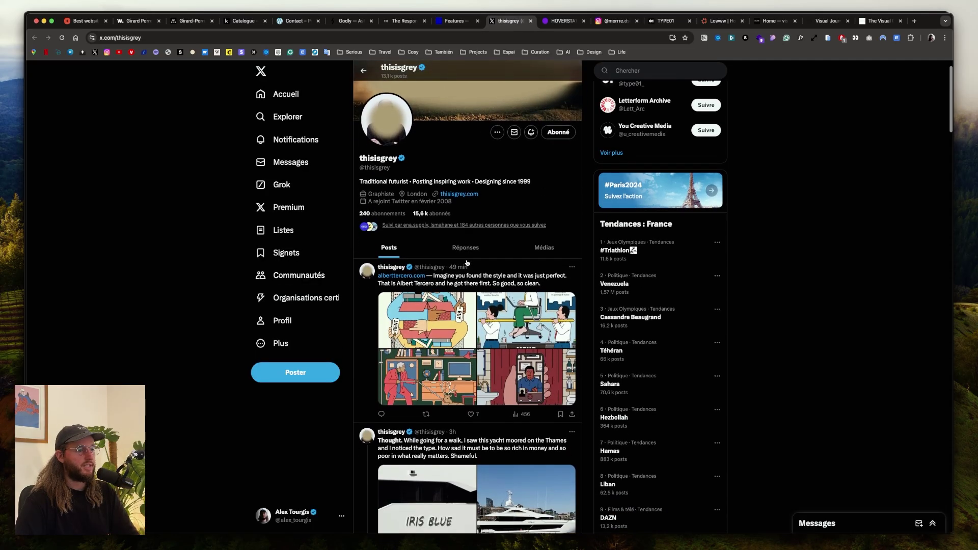
View the designer's X profile picture full size, then close it.
{"action": "scroll", "coordinate": [467, 263], "scroll_direction": "down", "scroll_amount": 2}
{"action": "scroll", "coordinate": [467, 263], "scroll_direction": "up", "scroll_amount": 3}
{"action": "left_click", "coordinate": [406, 162]}
{"action": "left_click", "coordinate": [249, 214]}
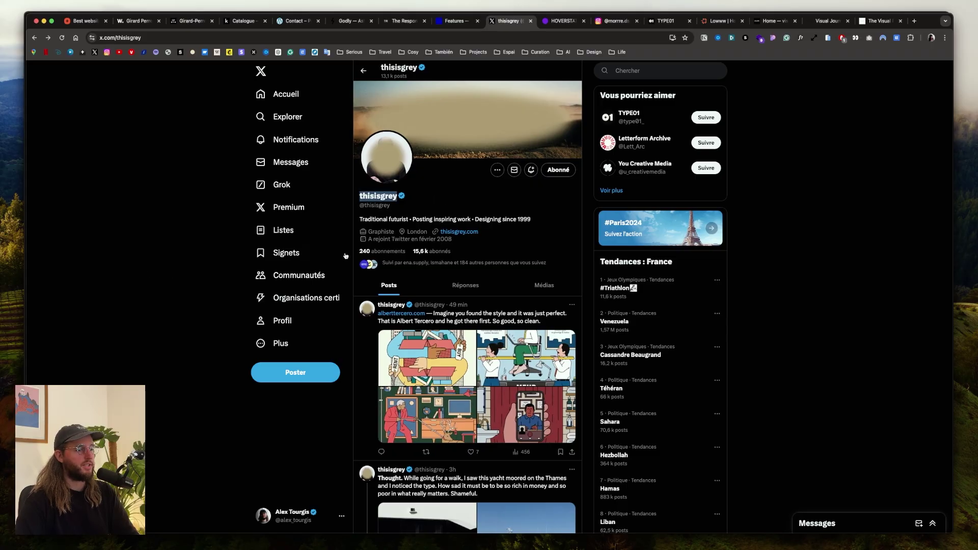
Scroll the recent posts and open the first post's portfolio link in a new tab.
{"action": "scroll", "coordinate": [492, 292], "scroll_direction": "down", "scroll_amount": 2}
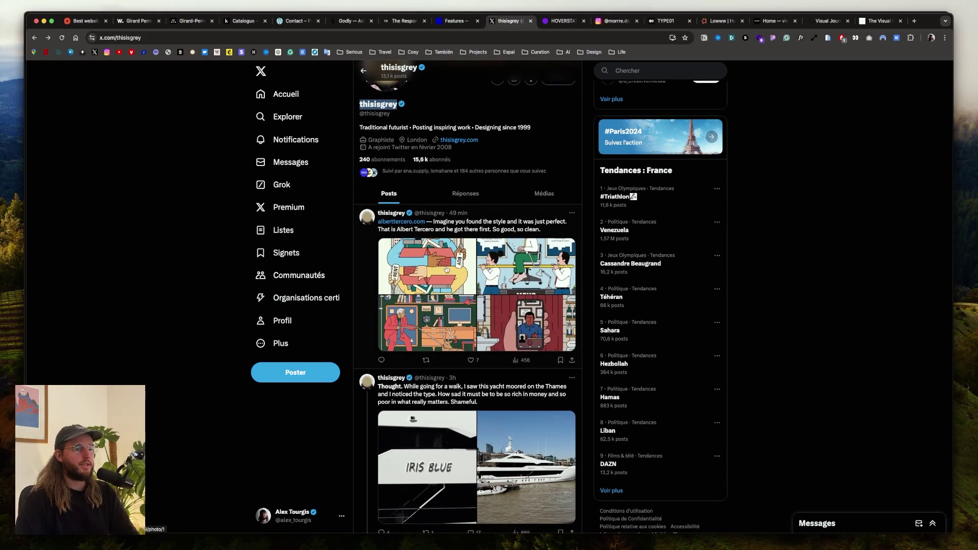
{"action": "scroll", "coordinate": [447, 270], "scroll_direction": "down", "scroll_amount": 1}
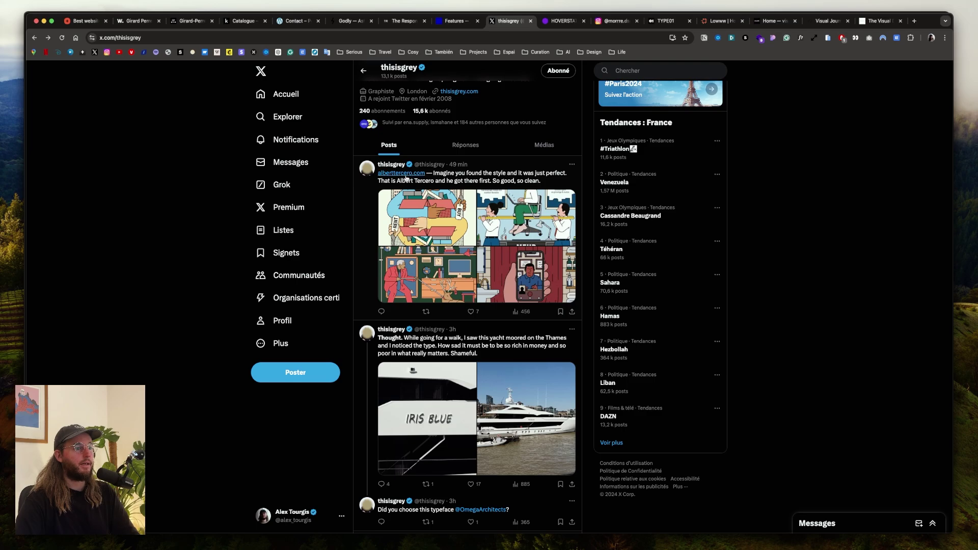
{"action": "left_click", "coordinate": [409, 173], "text": "super"}
{"action": "scroll", "coordinate": [476, 250], "scroll_direction": "up", "scroll_amount": 3}
{"action": "scroll", "coordinate": [412, 332], "scroll_direction": "down", "scroll_amount": 5}
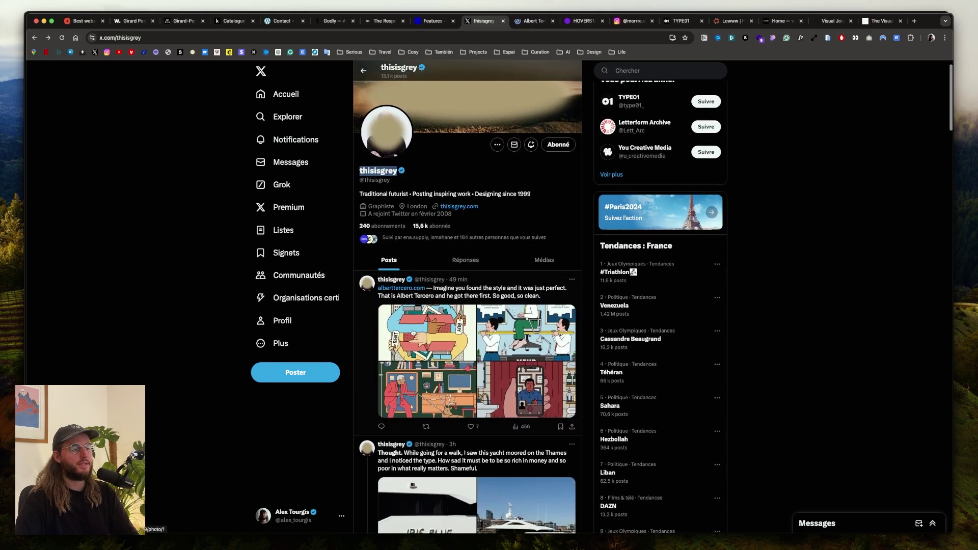
{"action": "scroll", "coordinate": [412, 332], "scroll_direction": "down", "scroll_amount": 2}
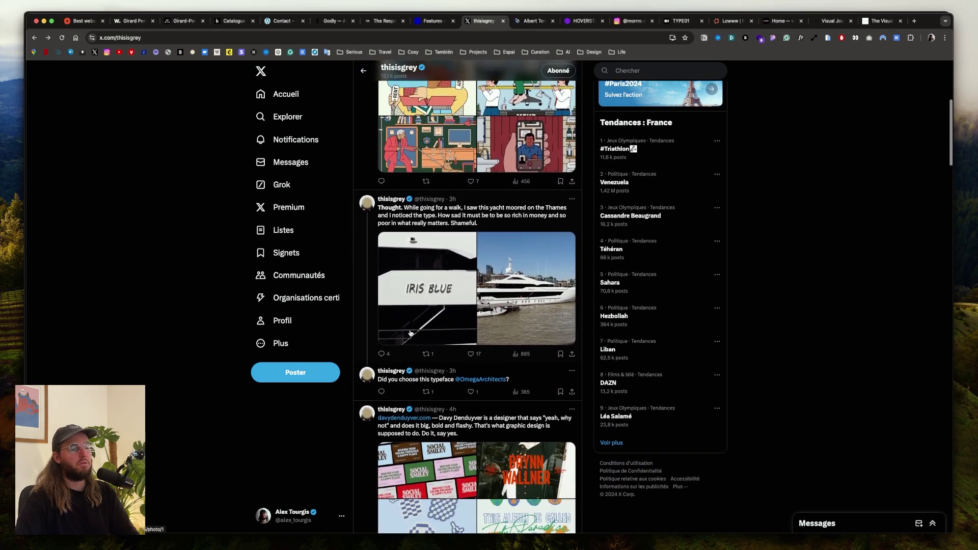
Look through the Albert Tercero illustration grid, then move on to Hoverstat.es.
{"action": "left_click", "coordinate": [531, 21]}
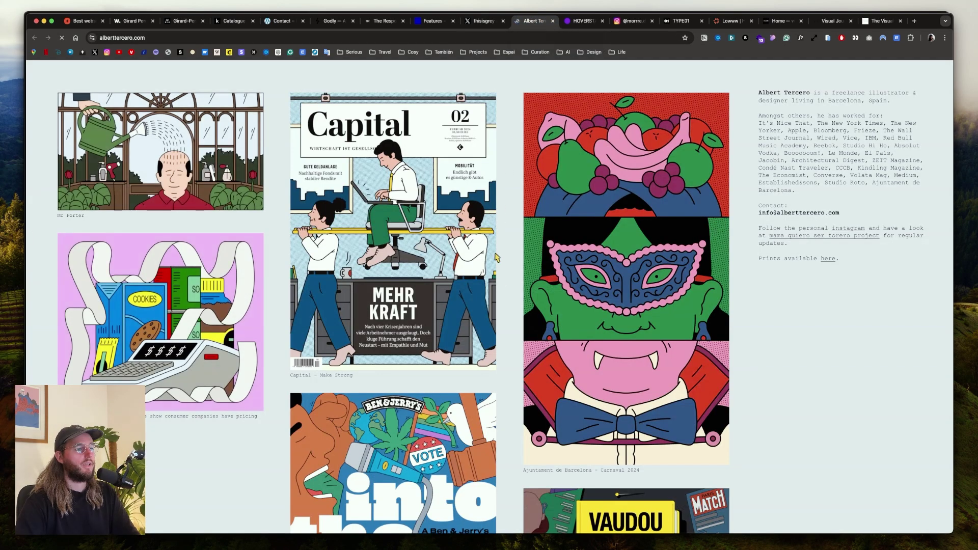
{"action": "scroll", "coordinate": [530, 326], "scroll_direction": "down", "scroll_amount": 2}
{"action": "scroll", "coordinate": [530, 326], "scroll_direction": "down", "scroll_amount": 2}
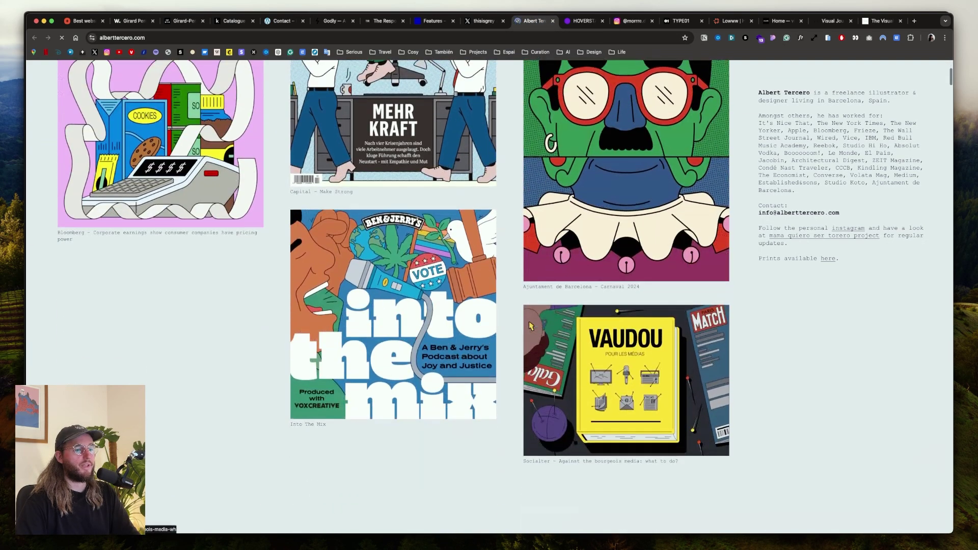
{"action": "scroll", "coordinate": [242, 271], "scroll_direction": "up", "scroll_amount": 4}
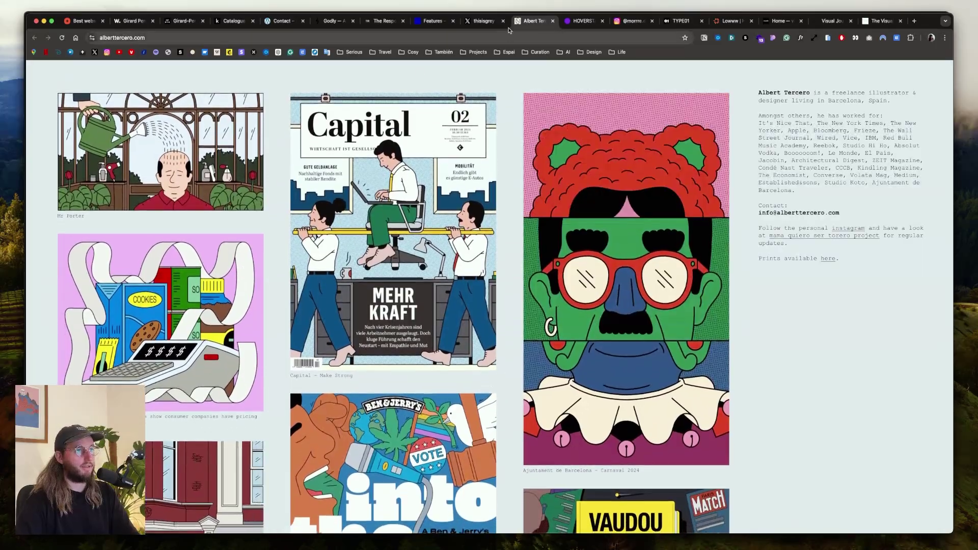
{"action": "key", "text": "ctrl+Tab"}
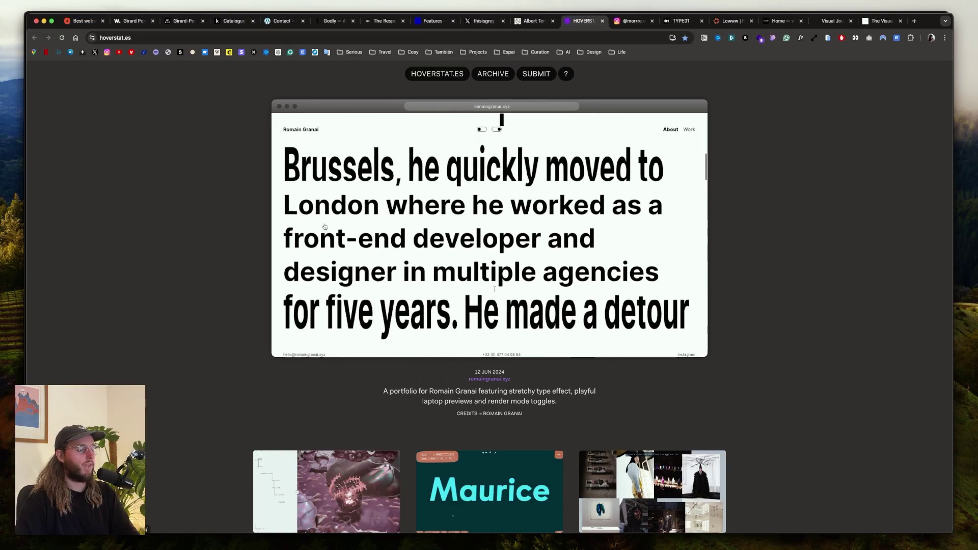
Open the F451 studio feature on Hoverstat.es and the f451.studio site in a new tab.
{"action": "scroll", "coordinate": [324, 226], "scroll_direction": "down", "scroll_amount": 3}
{"action": "scroll", "coordinate": [324, 226], "scroll_direction": "down", "scroll_amount": 2}
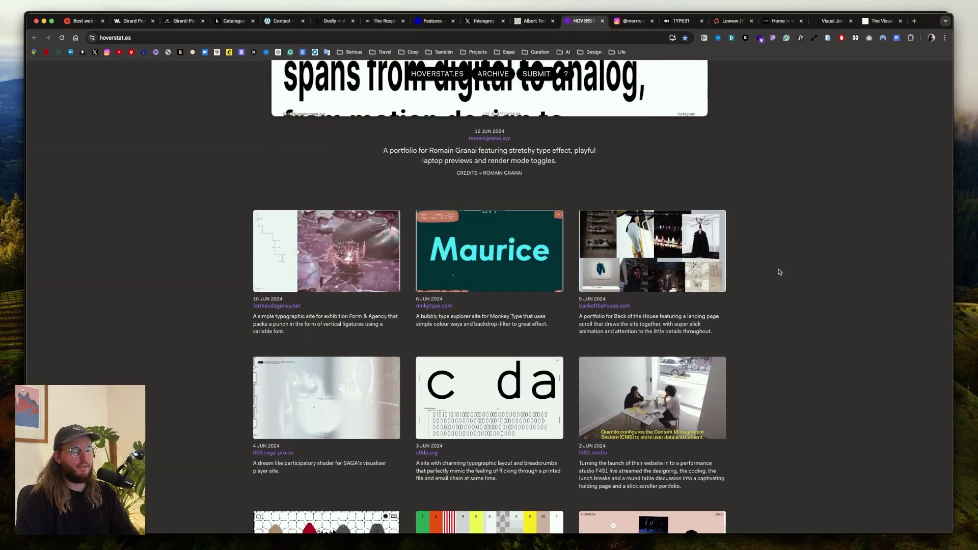
{"action": "scroll", "coordinate": [624, 297], "scroll_direction": "down", "scroll_amount": 3}
{"action": "left_click", "coordinate": [624, 296]}
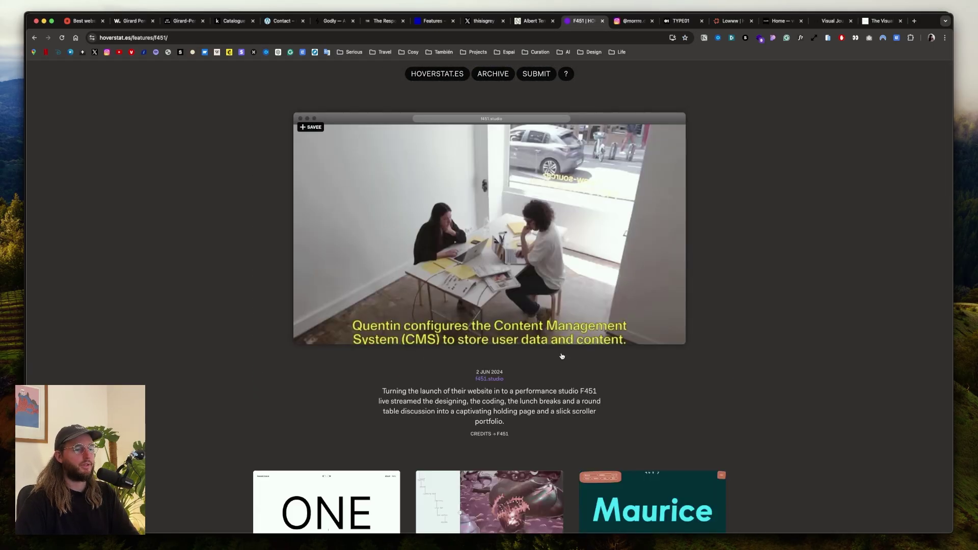
{"action": "left_click", "coordinate": [486, 379]}
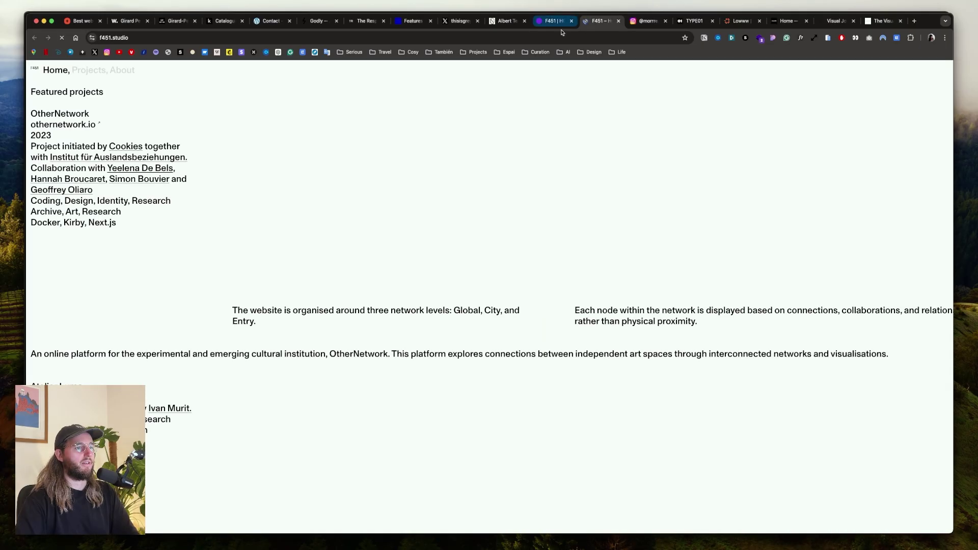
Browse the f451.studio project pages, then return to the 2 JUN 2024 F451 feature.
{"action": "scroll", "coordinate": [564, 162], "scroll_direction": "down", "scroll_amount": 5}
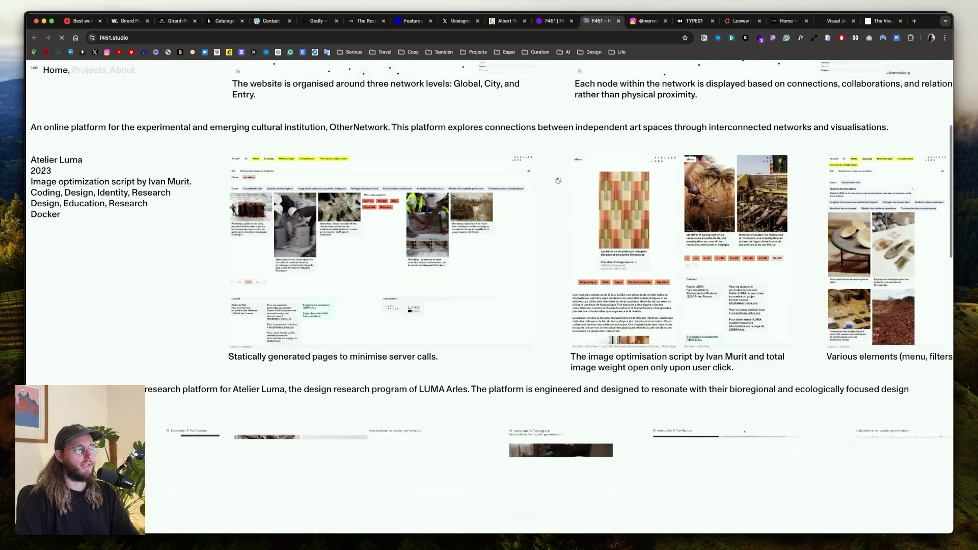
{"action": "scroll", "coordinate": [557, 181], "scroll_direction": "down", "scroll_amount": 8}
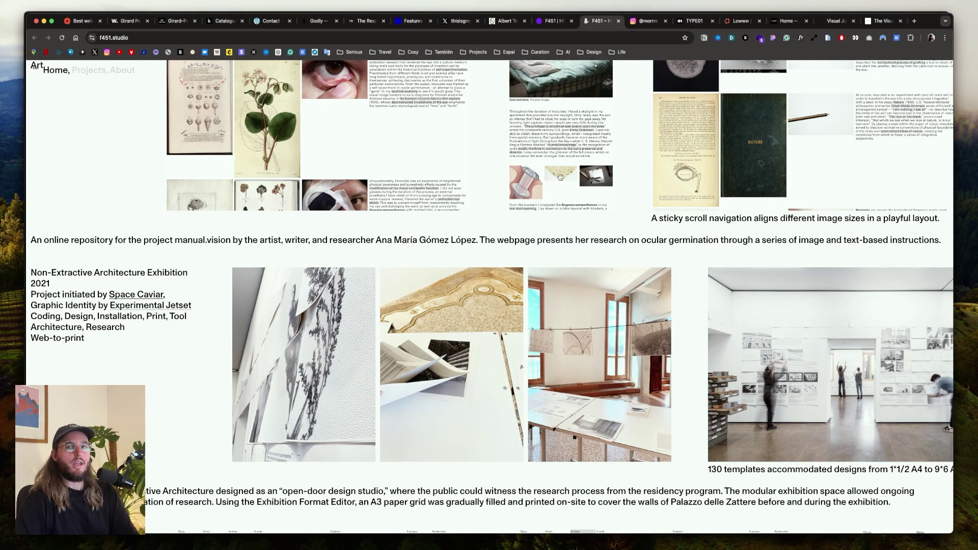
{"action": "scroll", "coordinate": [560, 177], "scroll_direction": "down", "scroll_amount": 3}
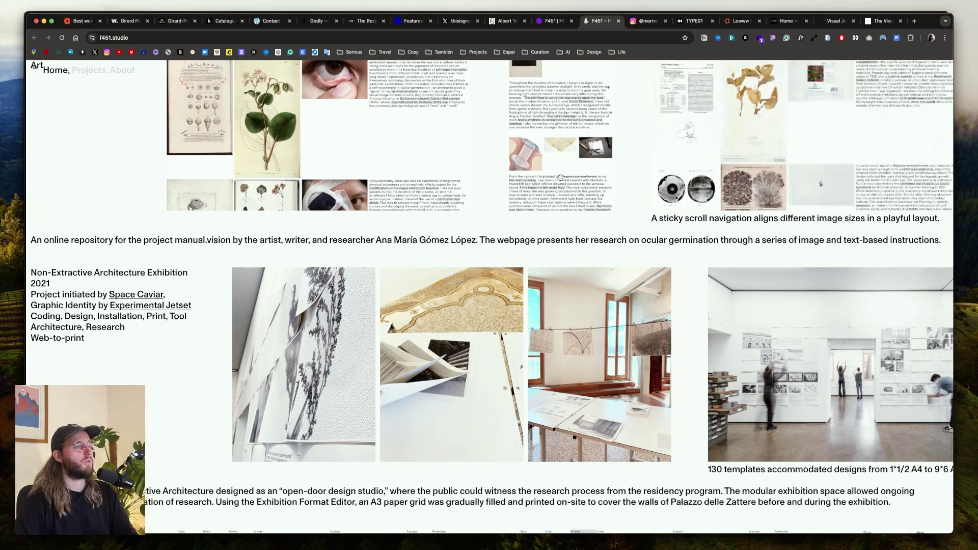
{"action": "scroll", "coordinate": [588, 186], "scroll_direction": "down", "scroll_amount": 15}
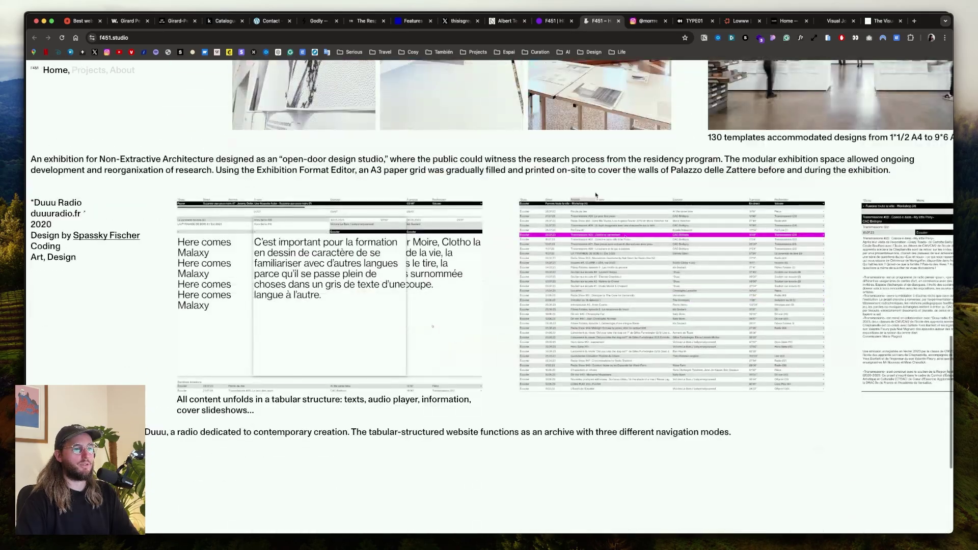
{"action": "scroll", "coordinate": [596, 194], "scroll_direction": "up", "scroll_amount": 20}
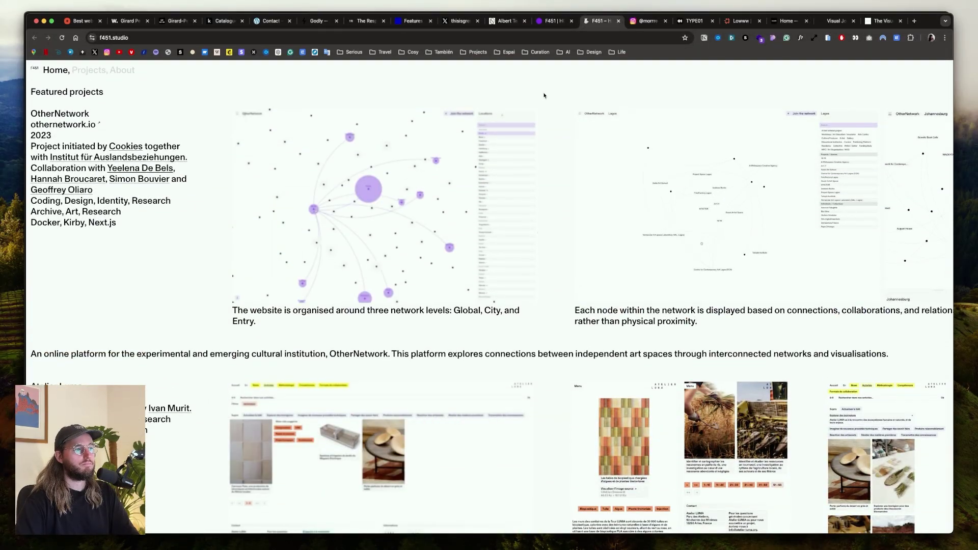
{"action": "scroll", "coordinate": [735, 235], "scroll_direction": "down", "scroll_amount": 10}
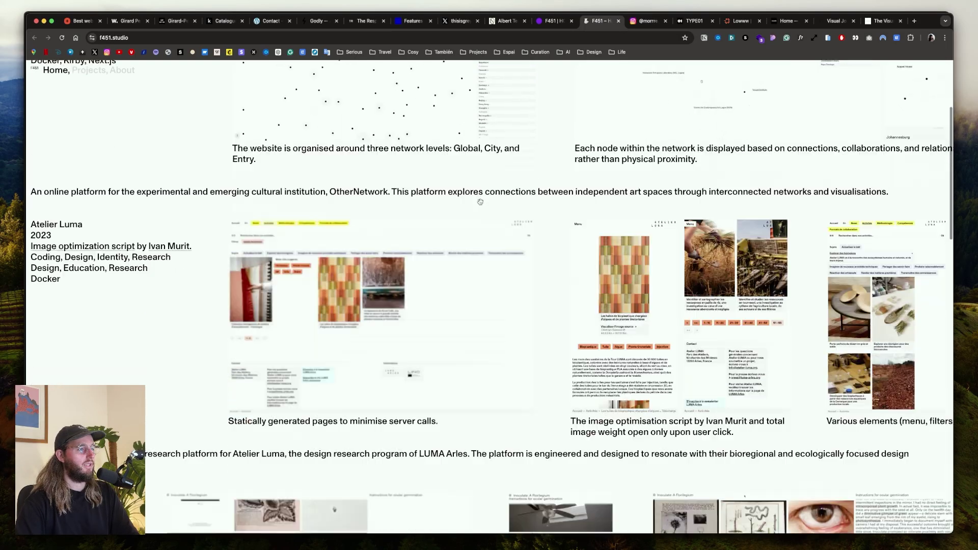
{"action": "scroll", "coordinate": [481, 202], "scroll_direction": "down", "scroll_amount": 10}
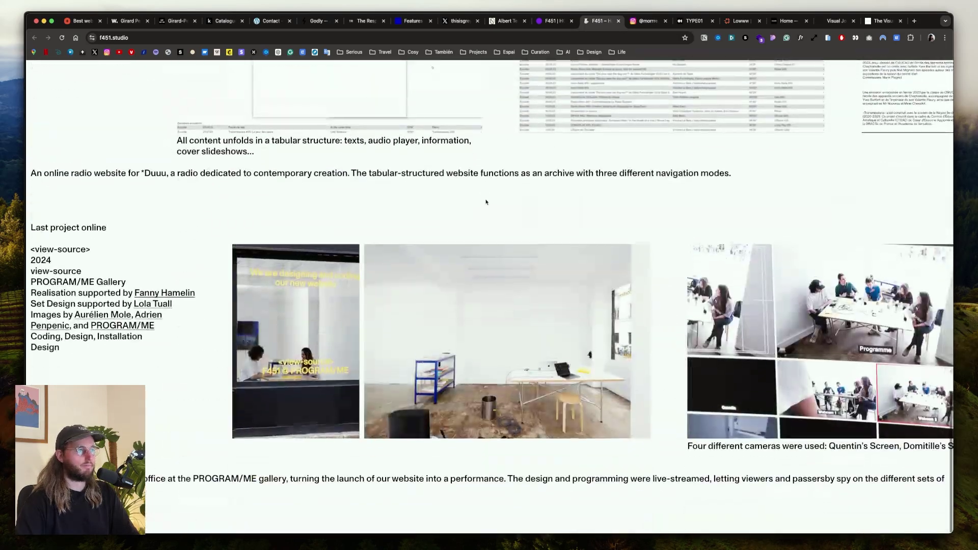
{"action": "scroll", "coordinate": [481, 202], "scroll_direction": "up", "scroll_amount": 20}
{"action": "left_click", "coordinate": [554, 20]}
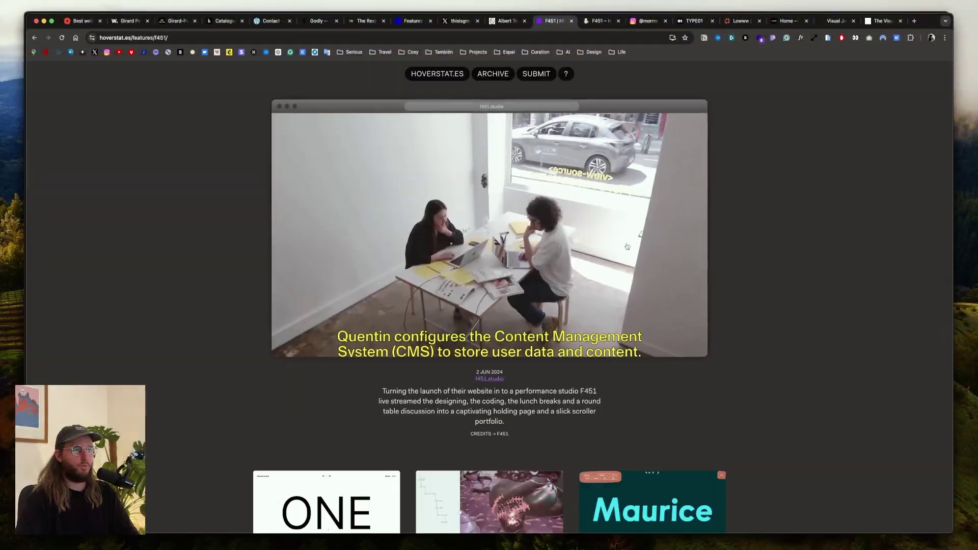
{"action": "scroll", "coordinate": [468, 197], "scroll_direction": "down", "scroll_amount": 3}
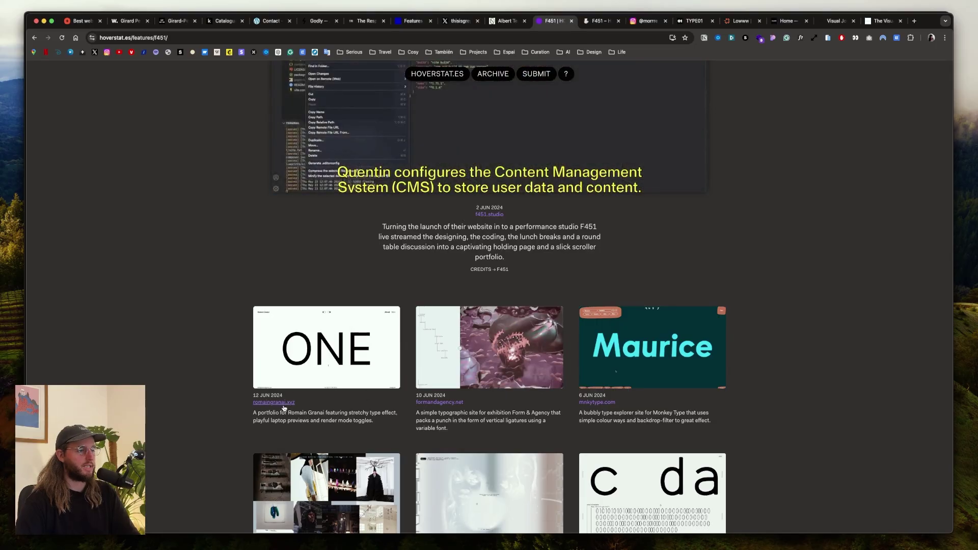
Scroll the Instagram grid to branding posts like UNLOCKED, Bento Box and mäll.
{"action": "key", "text": "ctrl+Tab"}
{"action": "key", "text": "ctrl+Tab"}
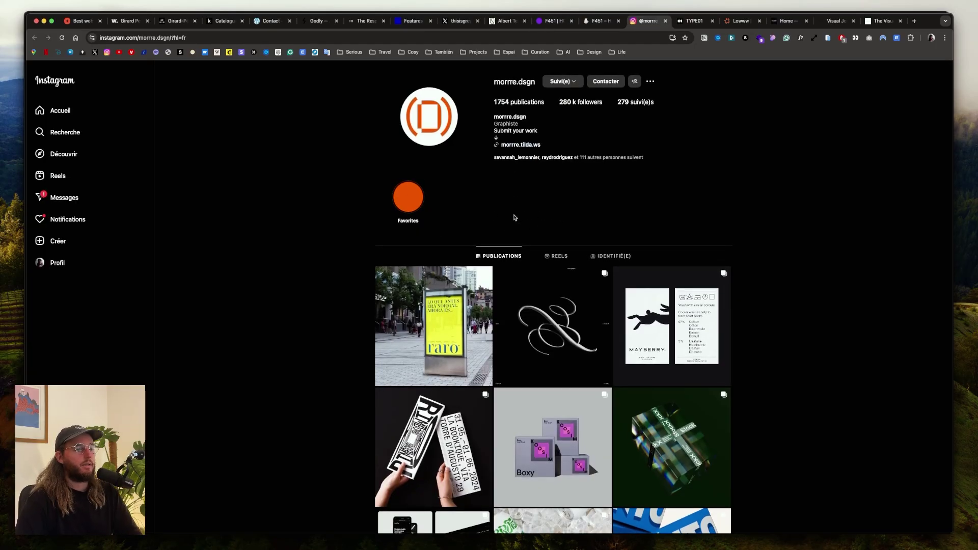
{"action": "scroll", "coordinate": [422, 218], "scroll_direction": "down", "scroll_amount": 3}
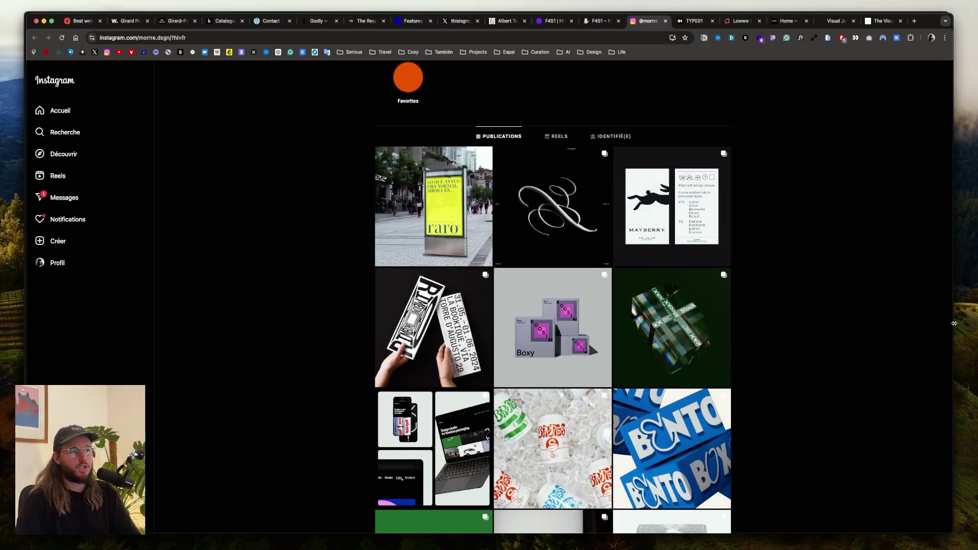
{"action": "scroll", "coordinate": [666, 319], "scroll_direction": "down", "scroll_amount": 8}
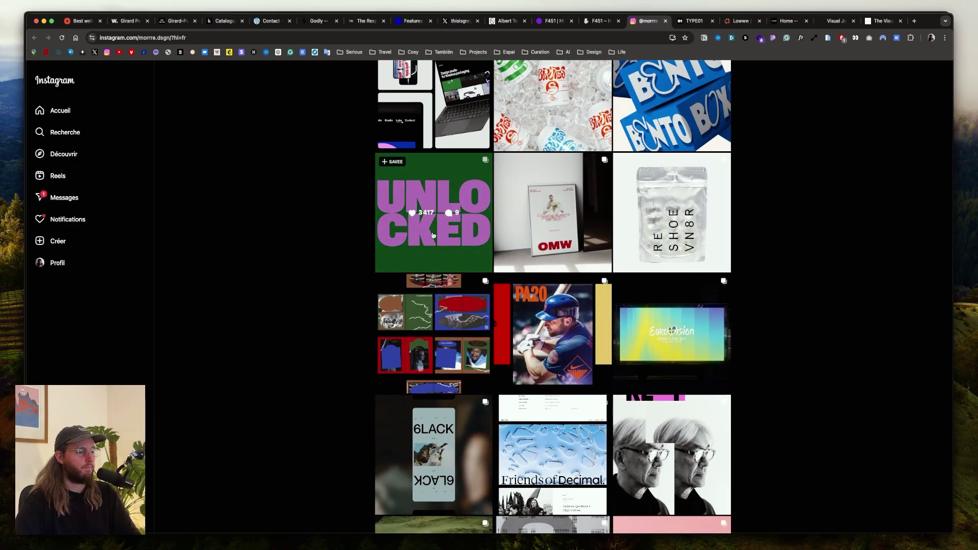
{"action": "scroll", "coordinate": [433, 235], "scroll_direction": "down", "scroll_amount": 8}
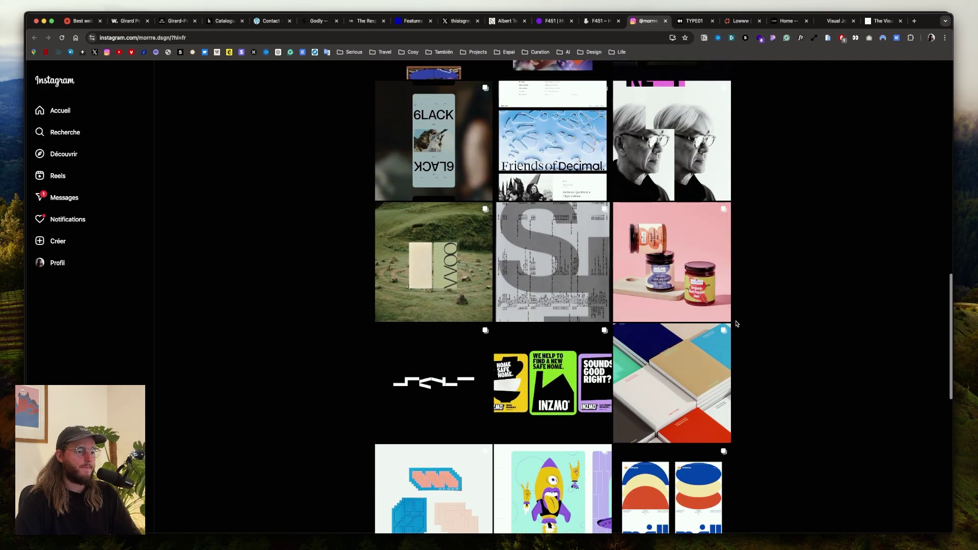
{"action": "scroll", "coordinate": [737, 323], "scroll_direction": "down", "scroll_amount": 3}
{"action": "scroll", "coordinate": [723, 246], "scroll_direction": "down", "scroll_amount": 3}
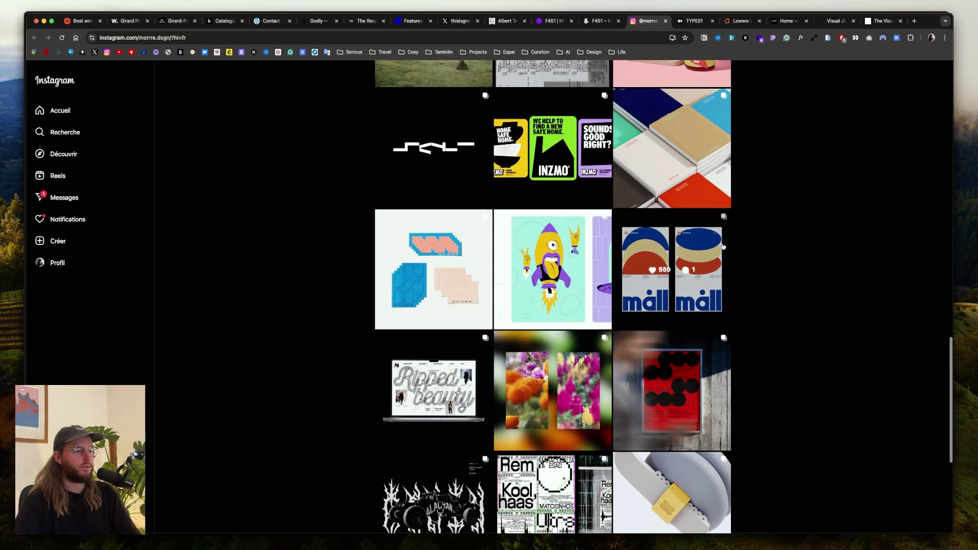
{"action": "mouse_move", "coordinate": [657, 225]}
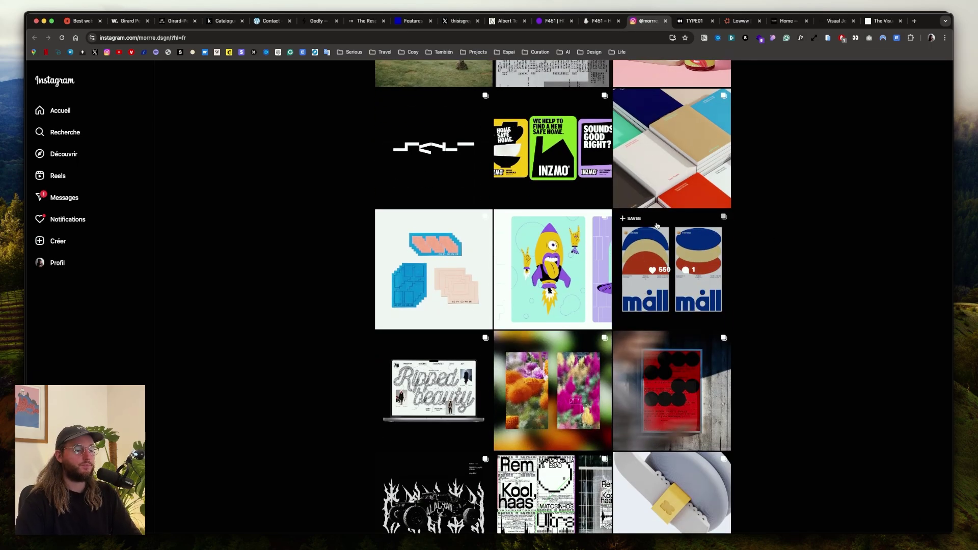
Switch to TYPE01 and scroll through its article grid.
{"action": "left_click", "coordinate": [698, 23]}
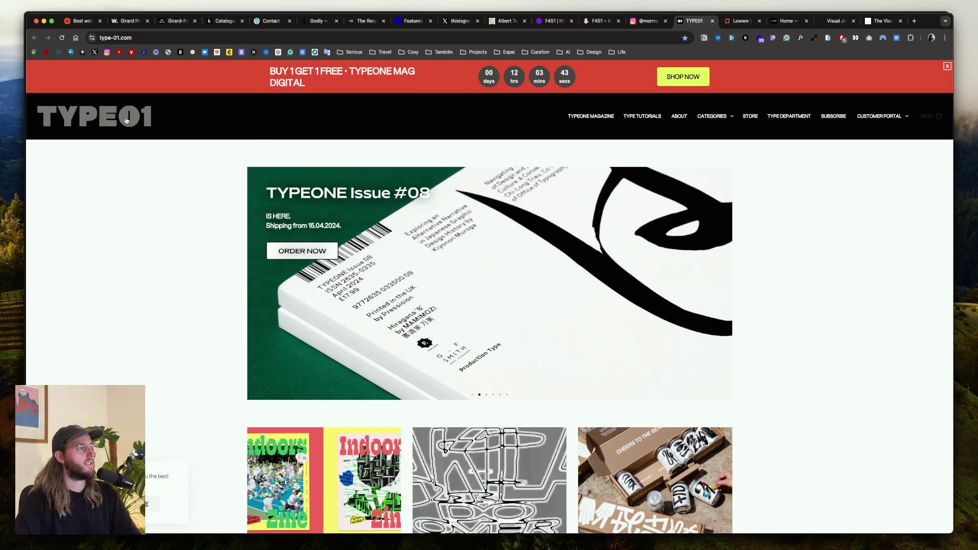
{"action": "scroll", "coordinate": [451, 158], "scroll_direction": "down", "scroll_amount": 5}
{"action": "scroll", "coordinate": [451, 159], "scroll_direction": "up", "scroll_amount": 2}
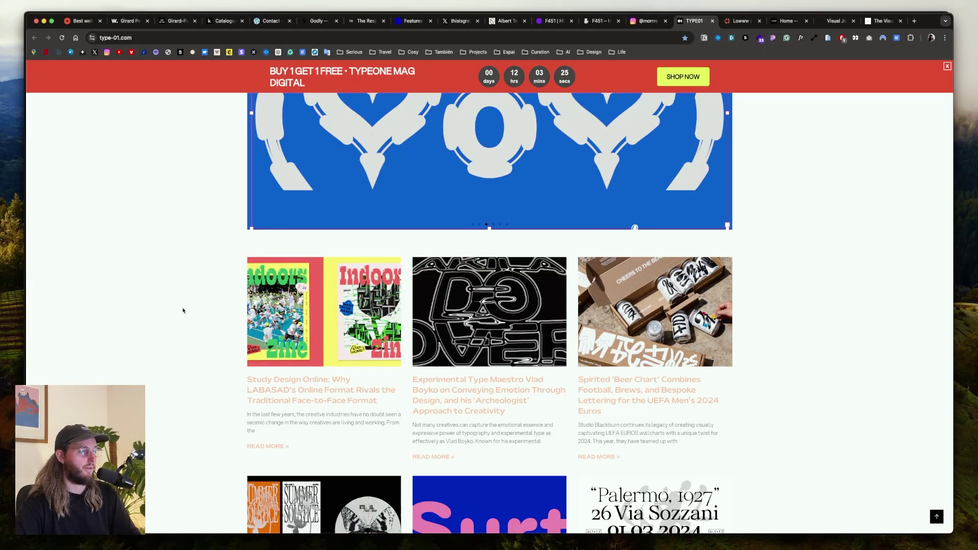
{"action": "scroll", "coordinate": [185, 310], "scroll_direction": "down", "scroll_amount": 2}
{"action": "scroll", "coordinate": [186, 310], "scroll_direction": "down", "scroll_amount": 4}
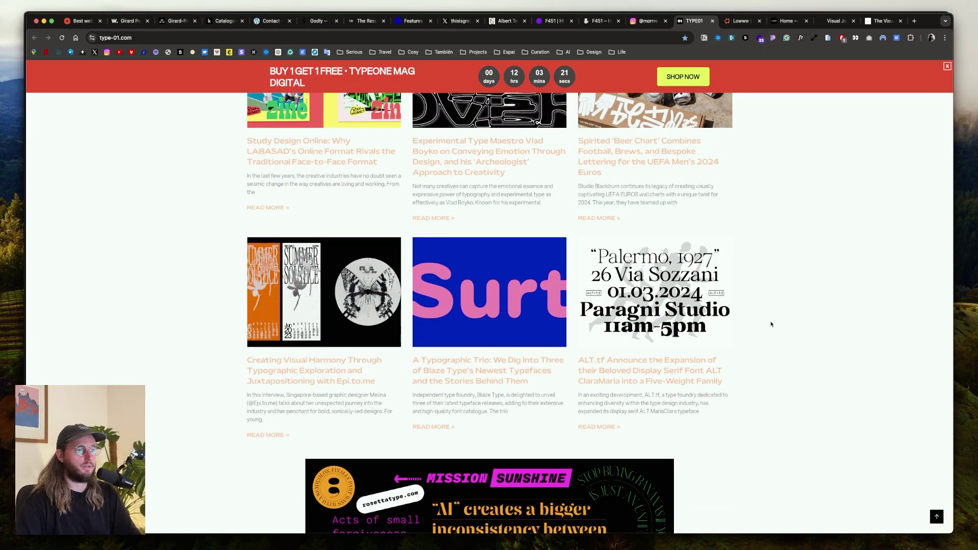
{"action": "scroll", "coordinate": [724, 328], "scroll_direction": "down", "scroll_amount": 2}
{"action": "scroll", "coordinate": [715, 334], "scroll_direction": "down", "scroll_amount": 12}
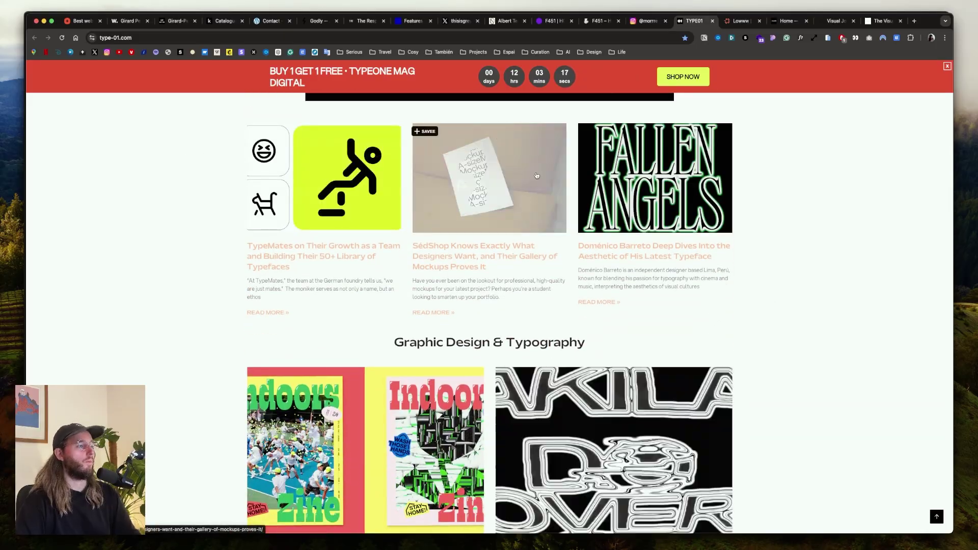
{"action": "scroll", "coordinate": [468, 161], "scroll_direction": "up", "scroll_amount": 5}
{"action": "scroll", "coordinate": [395, 227], "scroll_direction": "down", "scroll_amount": 5}
{"action": "scroll", "coordinate": [798, 258], "scroll_direction": "down", "scroll_amount": 4}
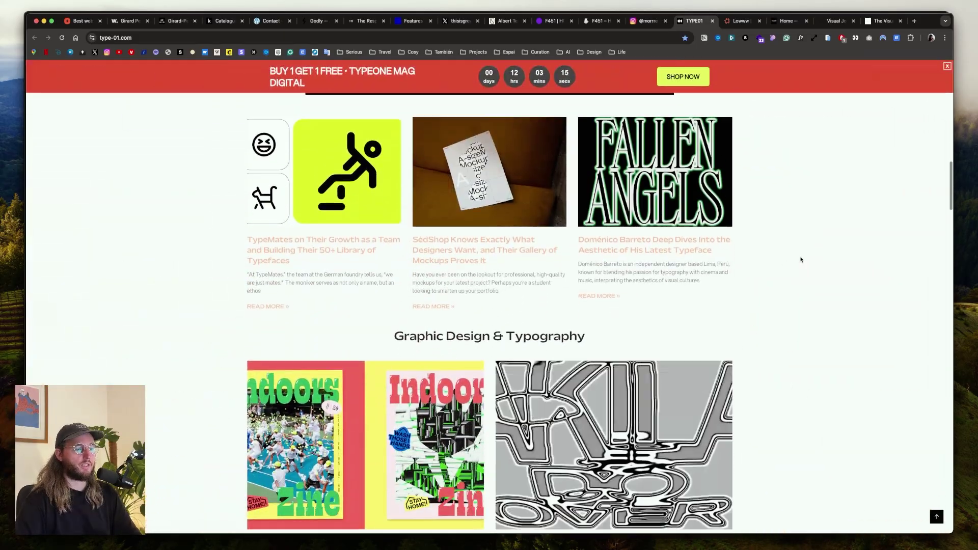
{"action": "scroll", "coordinate": [744, 224], "scroll_direction": "down", "scroll_amount": 6}
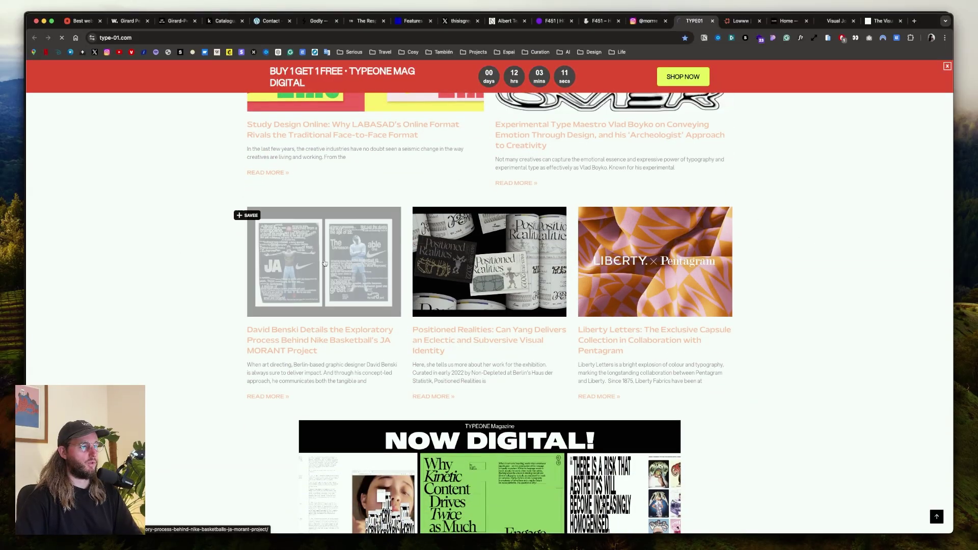
Read David Benski's Nike Basketball JA MORANT article, then close its tab.
{"action": "left_click", "coordinate": [446, 253]}
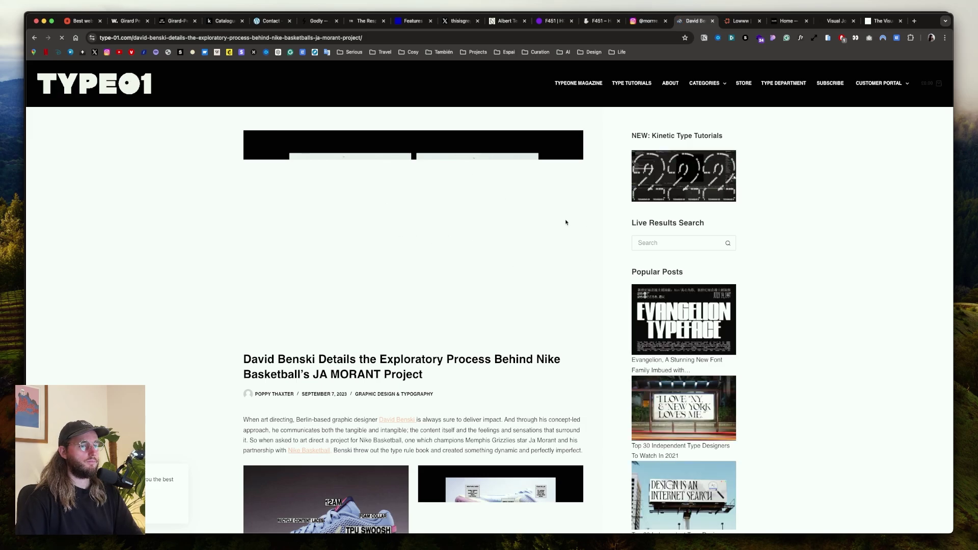
{"action": "scroll", "coordinate": [530, 226], "scroll_direction": "down", "scroll_amount": 2}
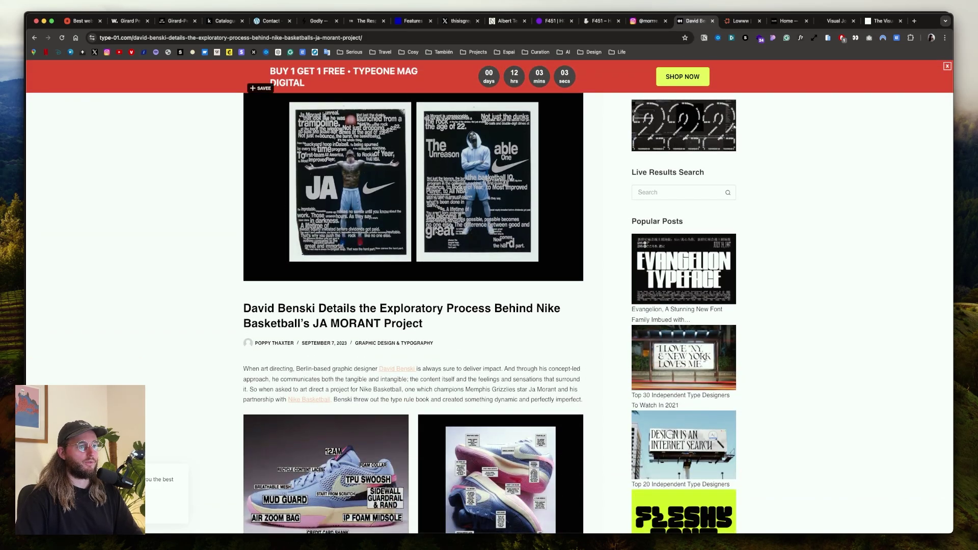
{"action": "scroll", "coordinate": [496, 226], "scroll_direction": "down", "scroll_amount": 5}
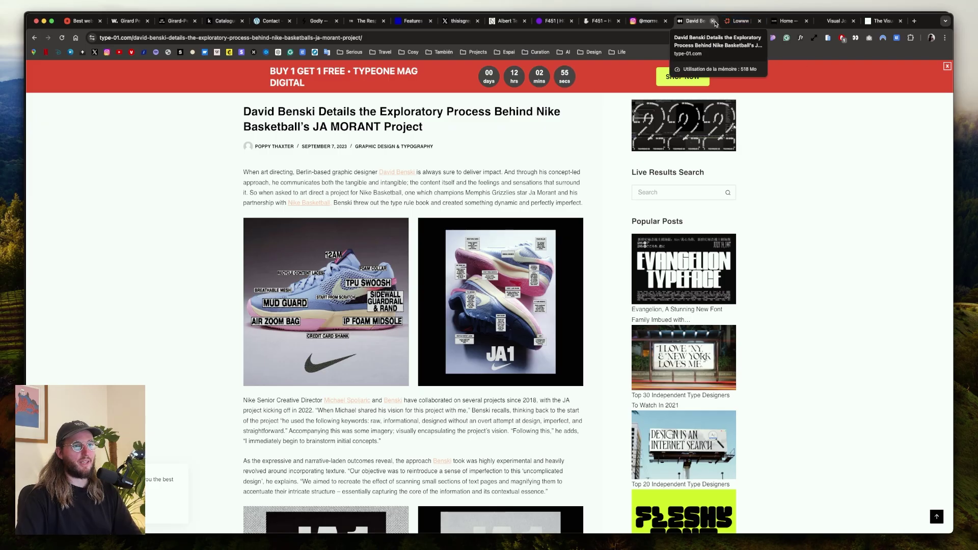
{"action": "left_click", "coordinate": [712, 21]}
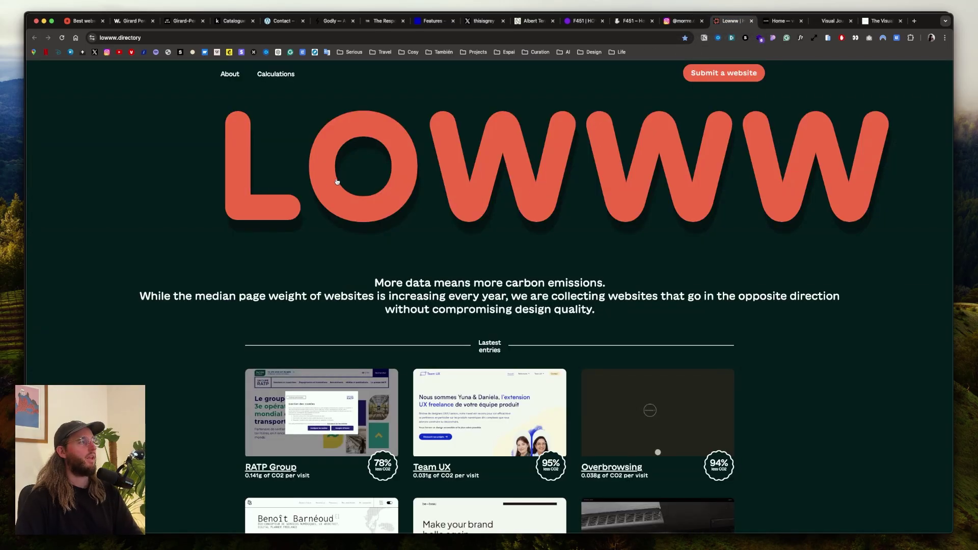
Scan the lowww.directory entries and CO2 scores, then switch to visuelle.co.uk.
{"action": "scroll", "coordinate": [408, 275], "scroll_direction": "down", "scroll_amount": 3}
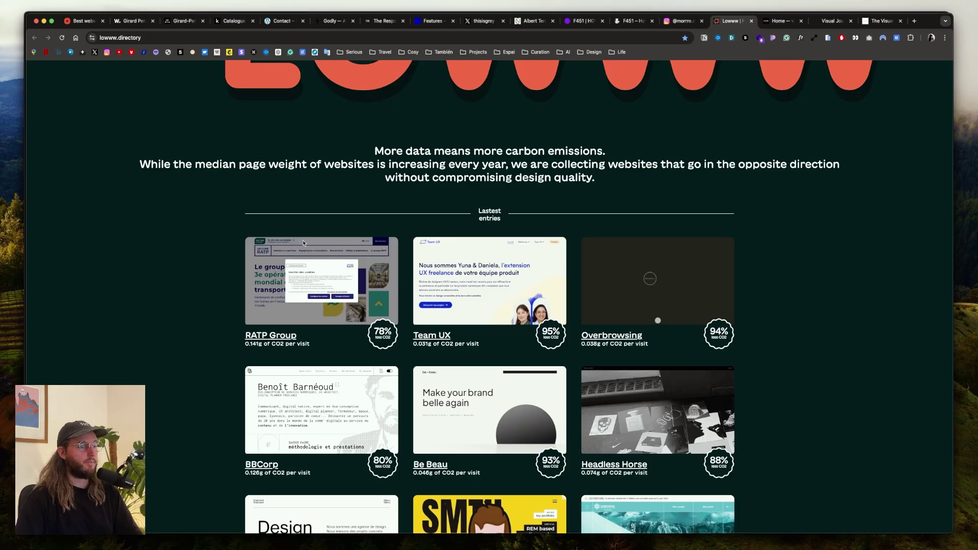
{"action": "scroll", "coordinate": [304, 243], "scroll_direction": "up", "scroll_amount": 3}
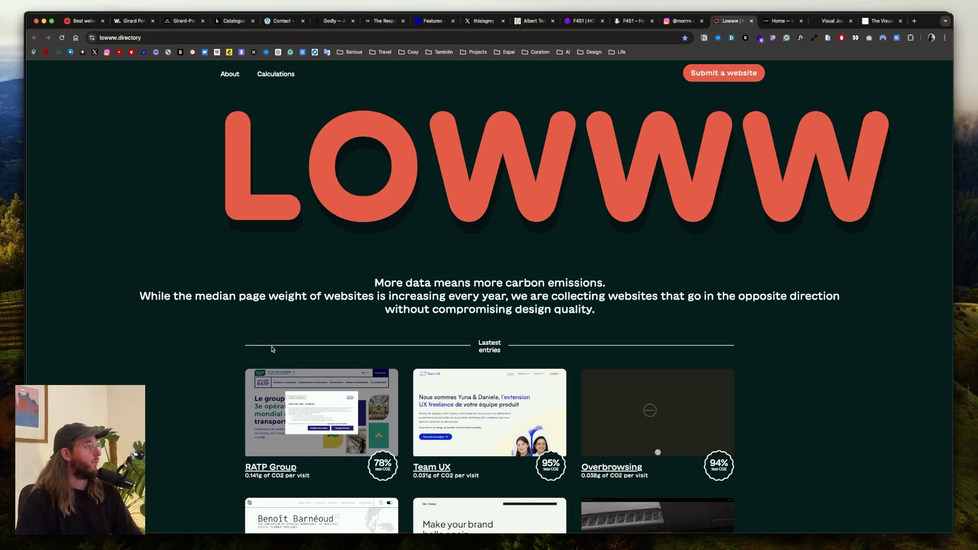
{"action": "scroll", "coordinate": [277, 349], "scroll_direction": "down", "scroll_amount": 5}
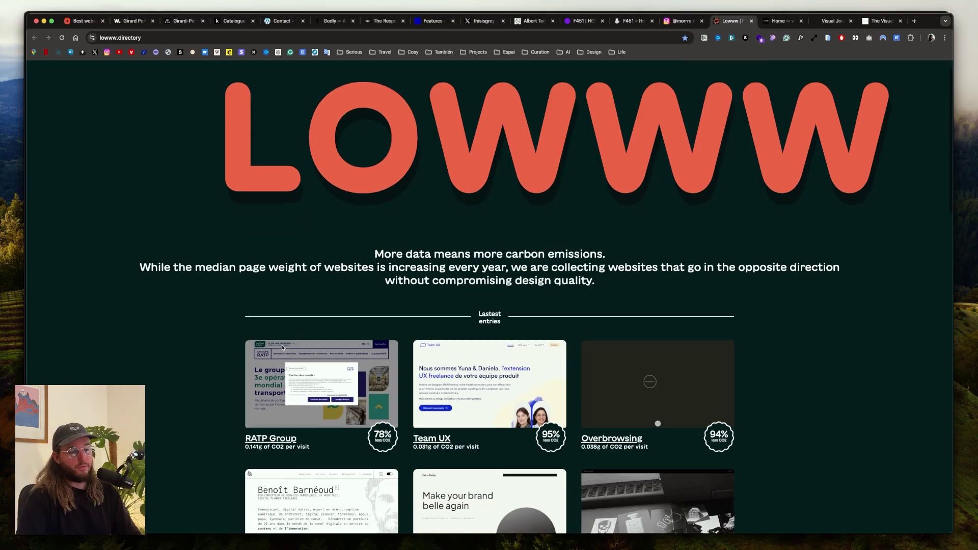
{"action": "scroll", "coordinate": [275, 347], "scroll_direction": "down", "scroll_amount": 5}
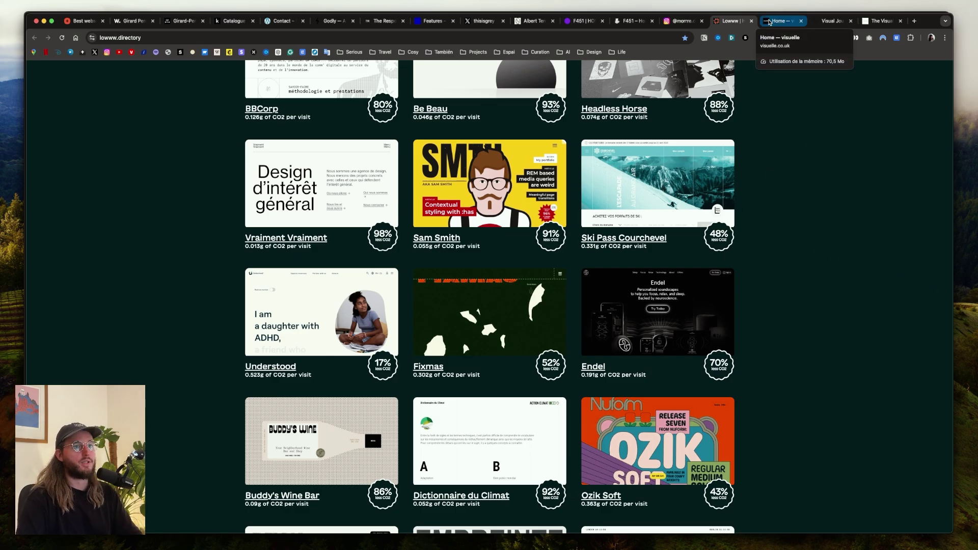
{"action": "scroll", "coordinate": [721, 196], "scroll_direction": "down", "scroll_amount": 5}
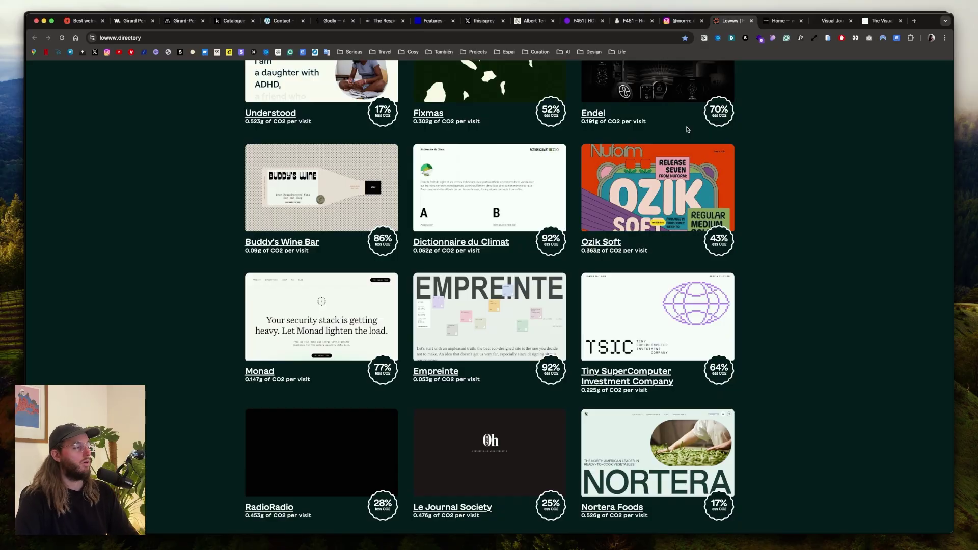
{"action": "scroll", "coordinate": [747, 195], "scroll_direction": "up", "scroll_amount": 5}
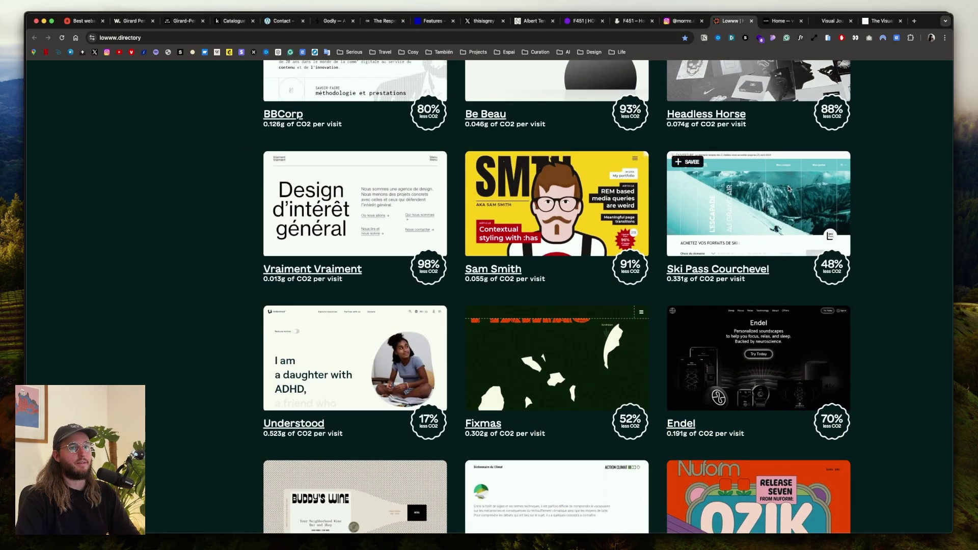
{"action": "left_click", "coordinate": [780, 21]}
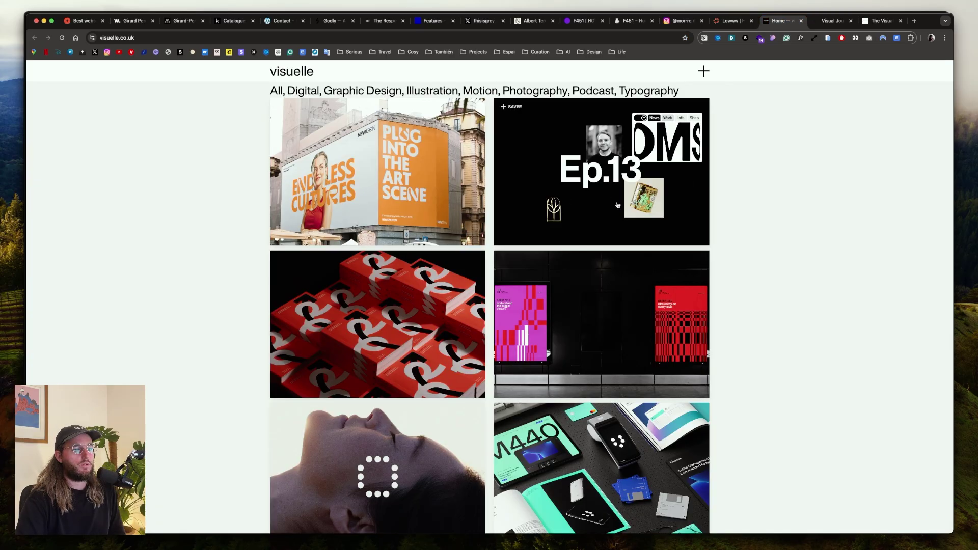
Scroll Visuelle's grid and open the OEM Mouthwash face project in a new tab.
{"action": "scroll", "coordinate": [619, 233], "scroll_direction": "down", "scroll_amount": 5}
{"action": "scroll", "coordinate": [619, 233], "scroll_direction": "down", "scroll_amount": 2}
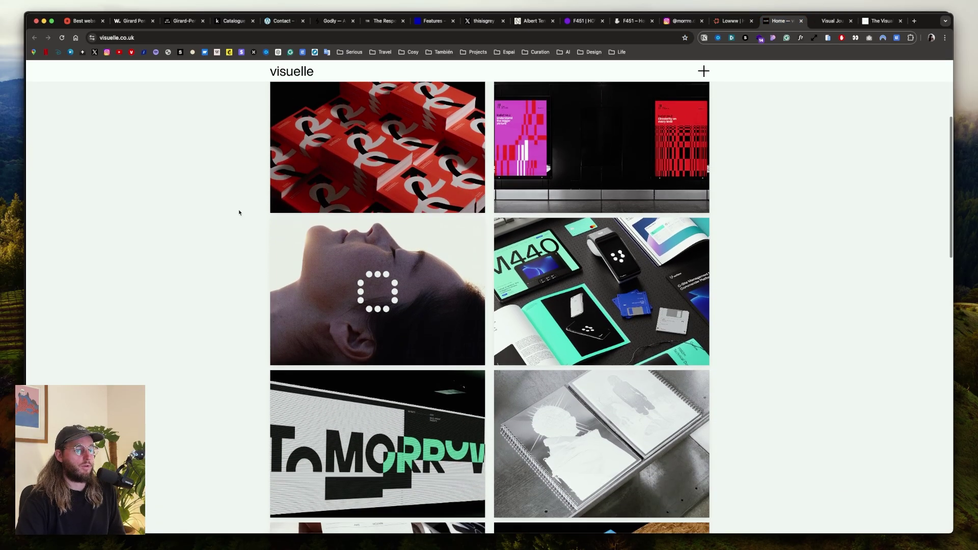
{"action": "scroll", "coordinate": [327, 250], "scroll_direction": "down", "scroll_amount": 3}
{"action": "scroll", "coordinate": [405, 221], "scroll_direction": "down", "scroll_amount": 2}
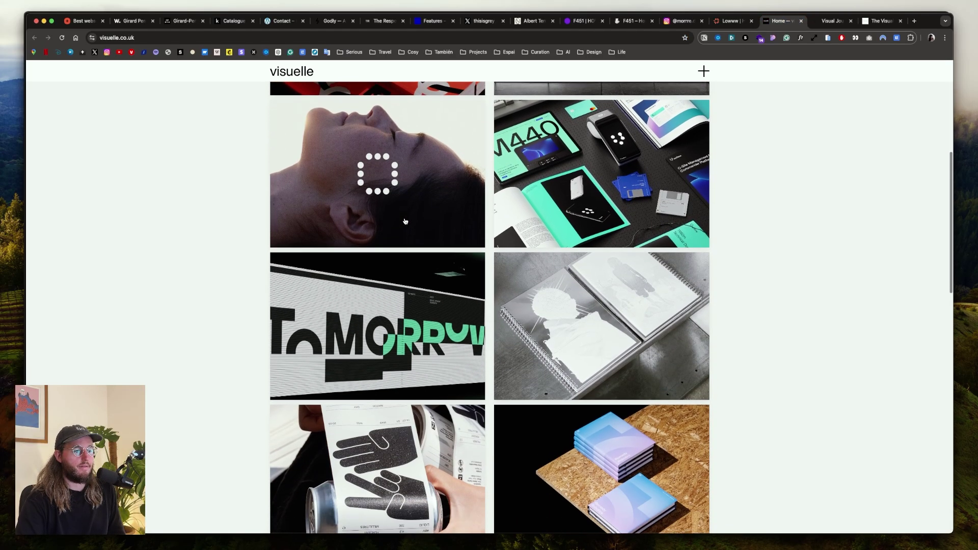
{"action": "right_click", "coordinate": [431, 196]}
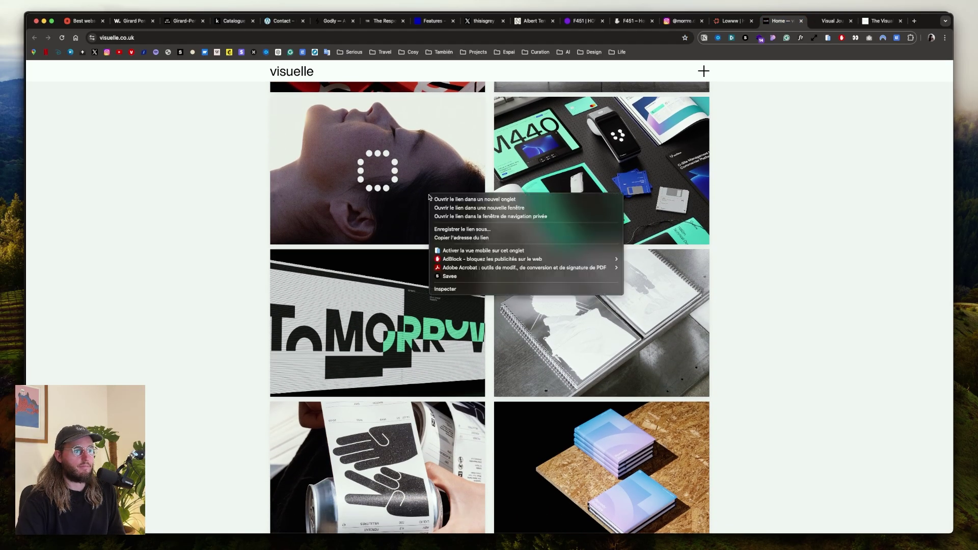
{"action": "left_click", "coordinate": [475, 200]}
Browse the OEM Mouthwash project page, then switch to the Visual Journal tab.
{"action": "key", "text": "ctrl+Tab"}
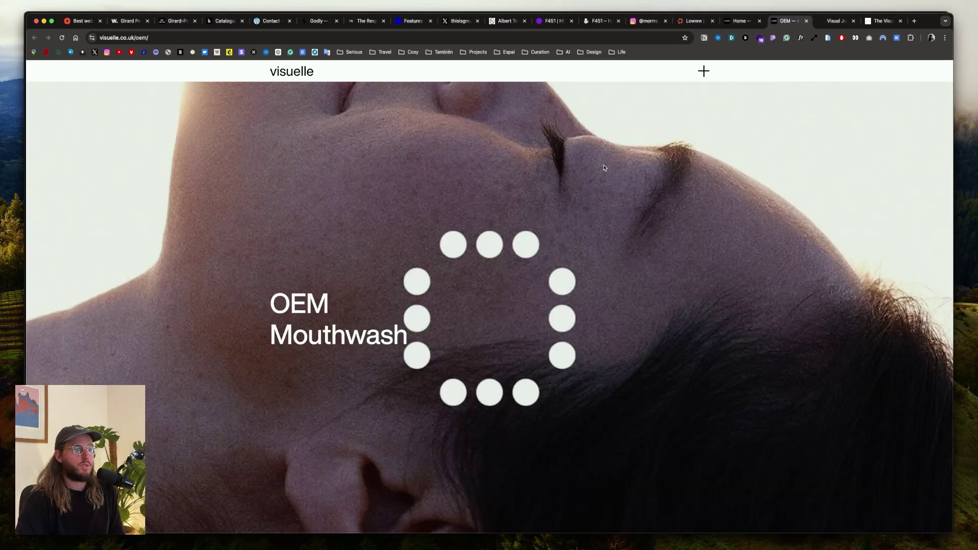
{"action": "scroll", "coordinate": [513, 198], "scroll_direction": "down", "scroll_amount": 10}
{"action": "scroll", "coordinate": [513, 199], "scroll_direction": "up", "scroll_amount": 10}
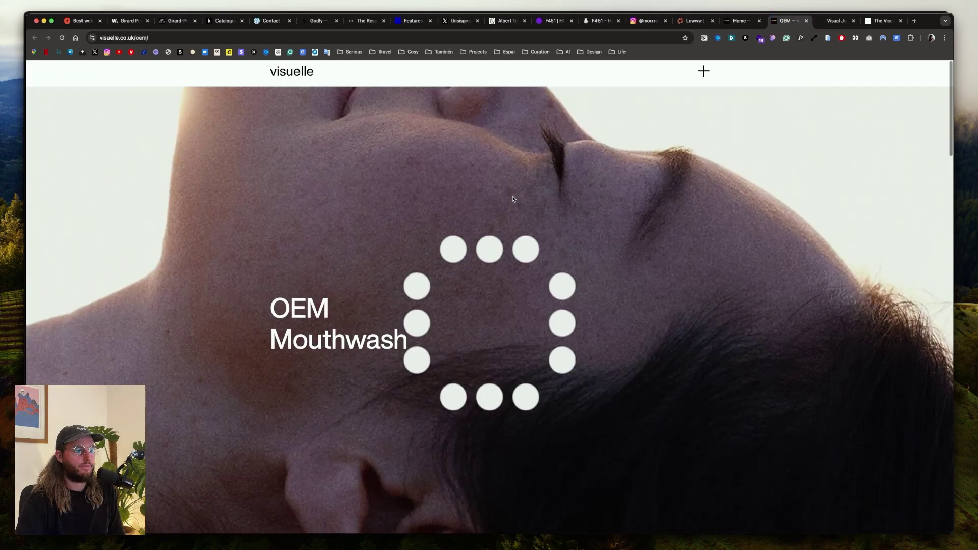
{"action": "scroll", "coordinate": [514, 199], "scroll_direction": "down", "scroll_amount": 15}
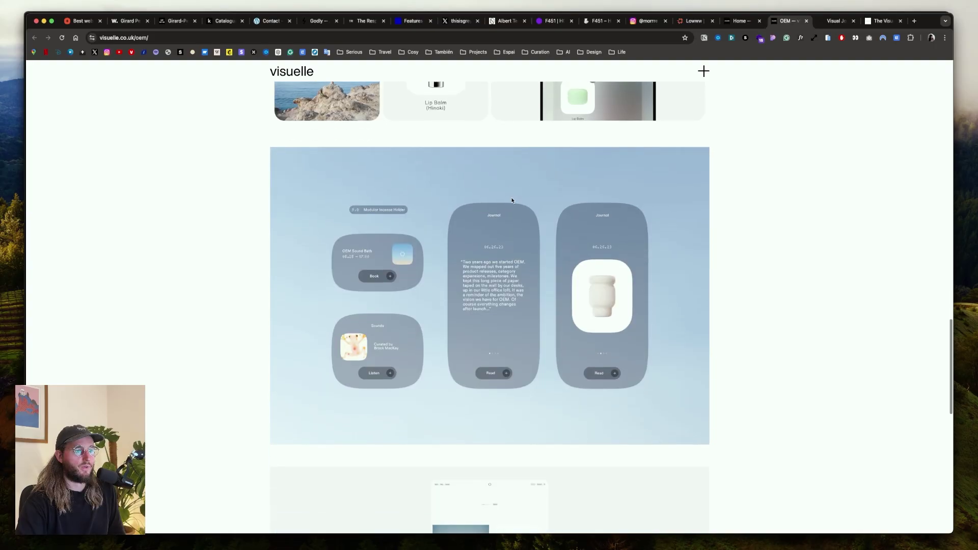
{"action": "scroll", "coordinate": [512, 200], "scroll_direction": "down", "scroll_amount": 15}
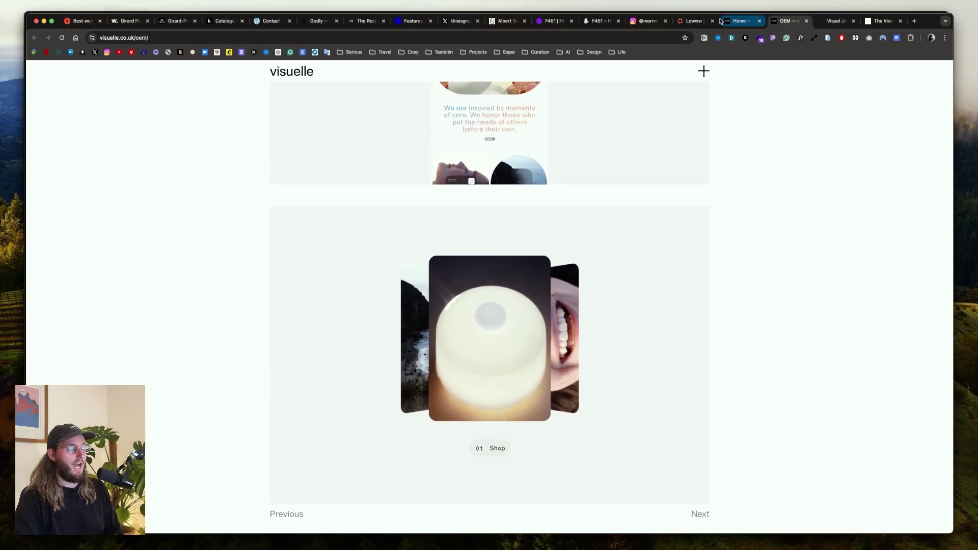
{"action": "key", "text": "ctrl+Tab"}
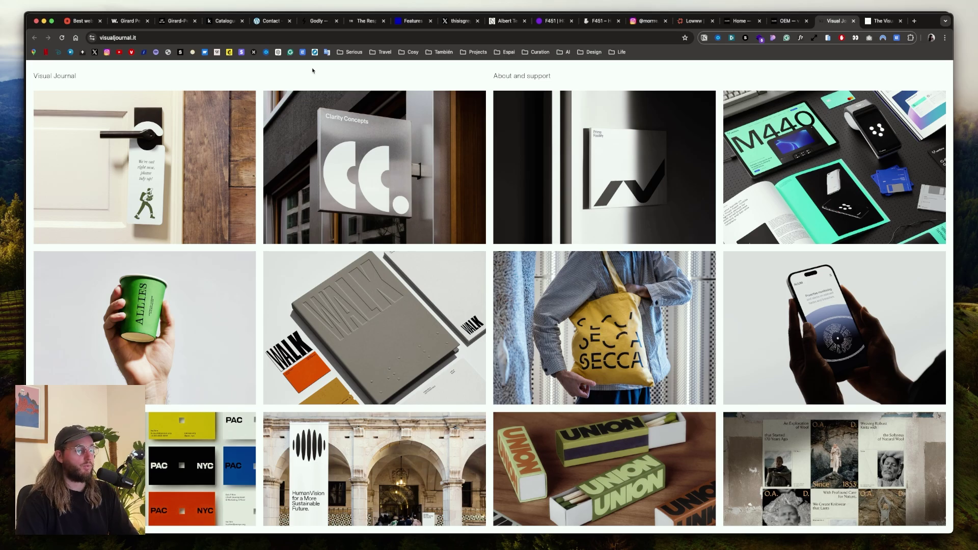
Scroll Visual Journal's grid to page 2, showing PAC NYC, UNION, Payhawk and Sociotype Journal.
{"action": "scroll", "coordinate": [492, 291], "scroll_direction": "down", "scroll_amount": 1}
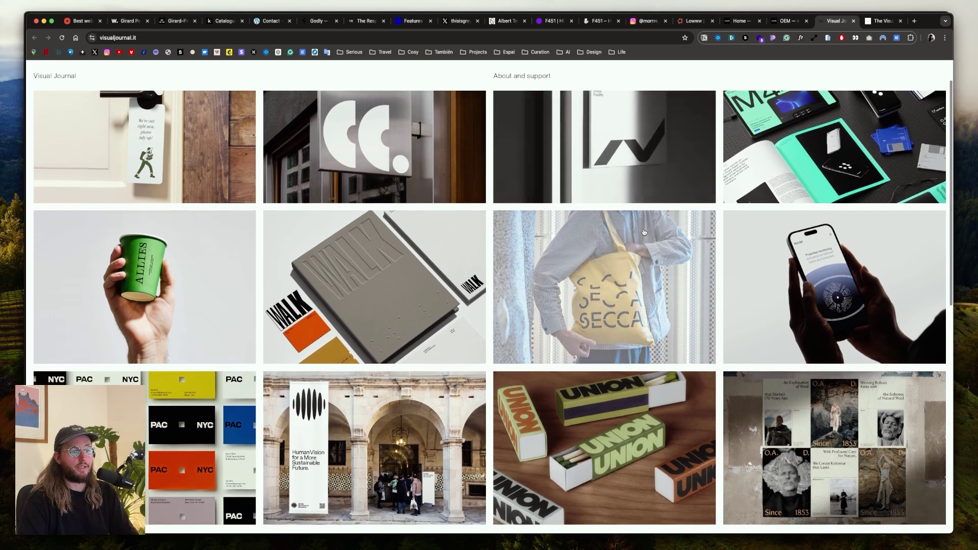
{"action": "scroll", "coordinate": [492, 292], "scroll_direction": "up", "scroll_amount": 1}
{"action": "scroll", "coordinate": [493, 293], "scroll_direction": "down", "scroll_amount": 10}
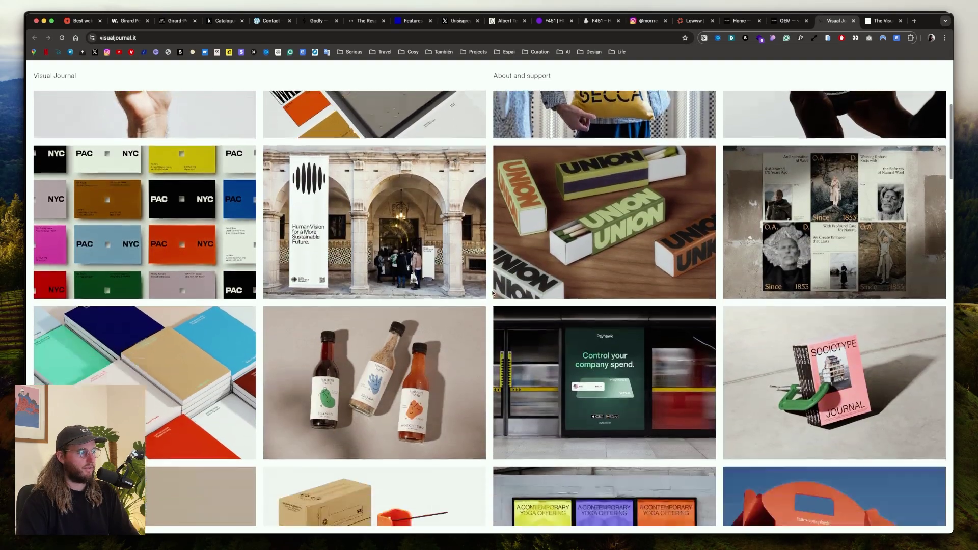